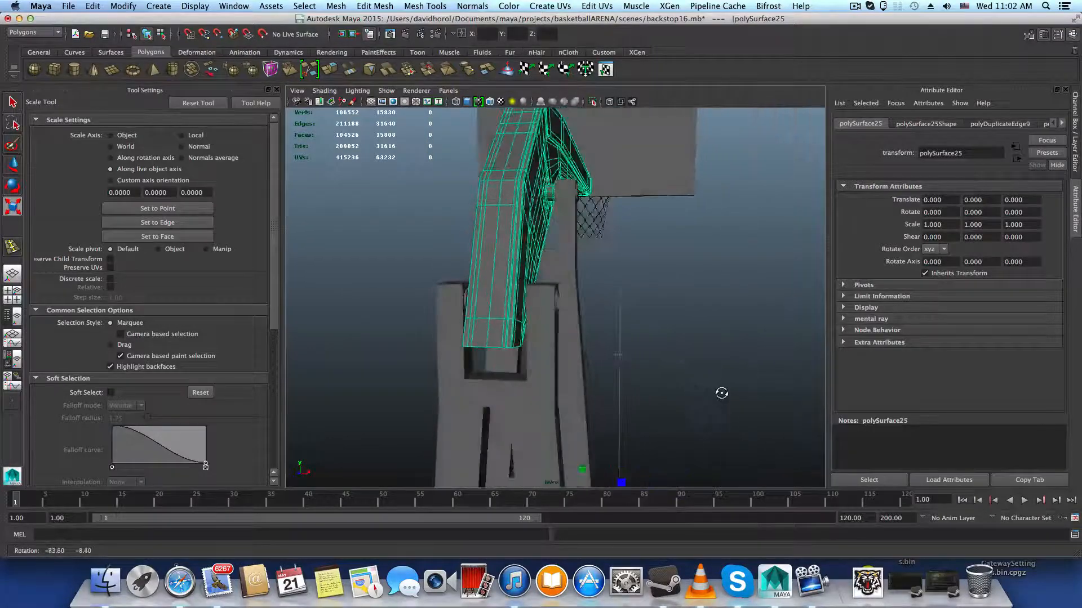
Step: Turn off the smooth mesh preview on the curved arm at its end pivot joint
{"action": "right_click_drag", "start_coordinate": [517, 363], "coordinate": [636, 396], "text": "alt"}
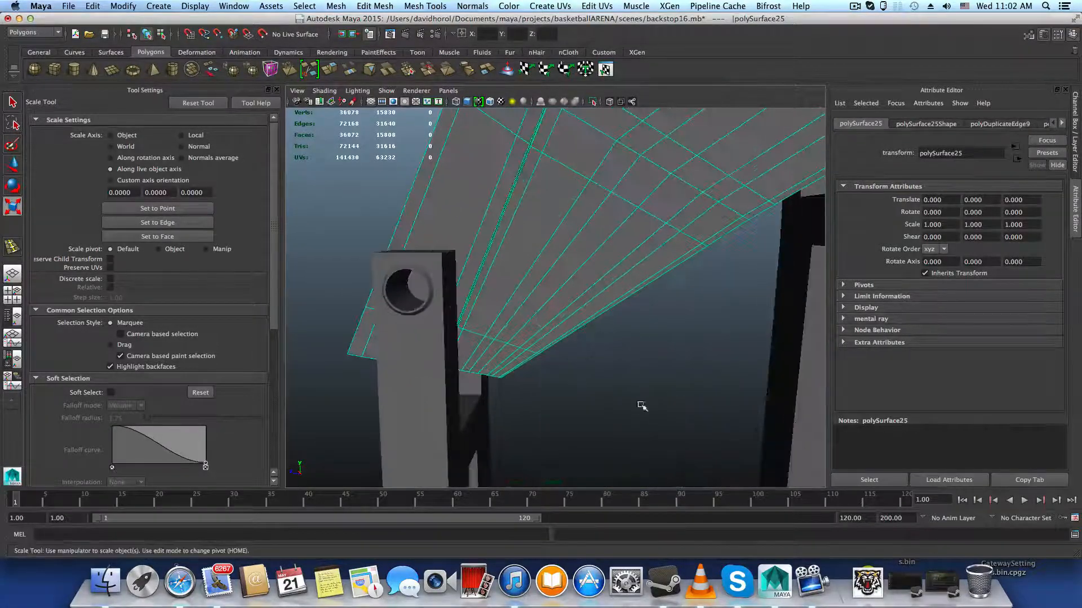
{"action": "left_click_drag", "start_coordinate": [643, 406], "coordinate": [623, 420], "text": "alt"}
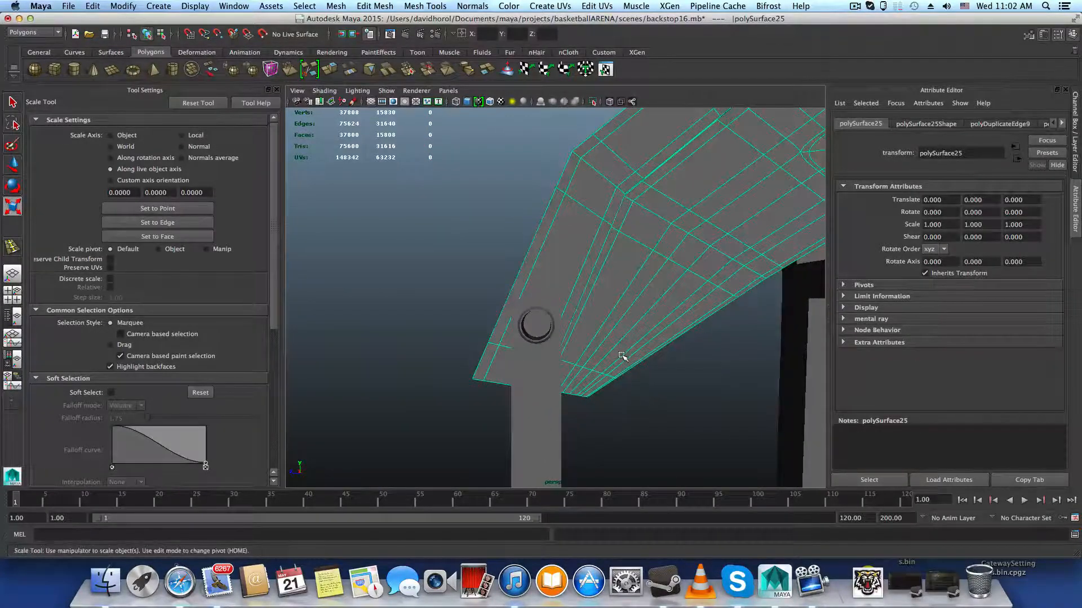
{"action": "key", "text": "1"}
{"action": "scroll", "coordinate": [652, 412], "scroll_direction": "down", "scroll_amount": 5}
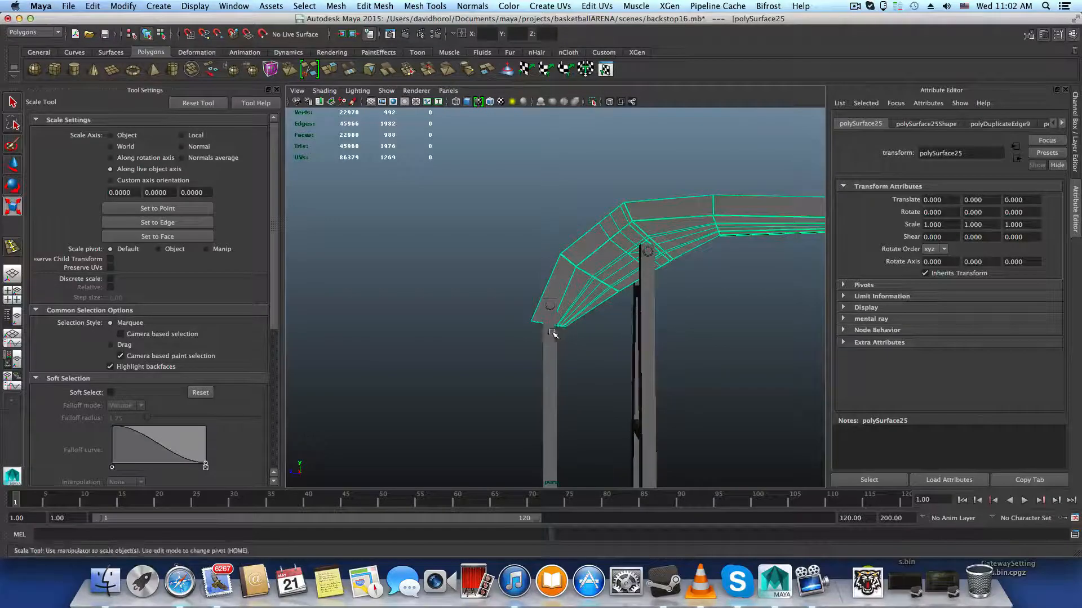
{"action": "scroll", "coordinate": [563, 333], "scroll_direction": "up", "scroll_amount": 3}
Step: In the side view, insert a close pair of edge loops across the curved arm above the pivot hole and another pair below it
{"action": "left_click", "coordinate": [12, 294]}
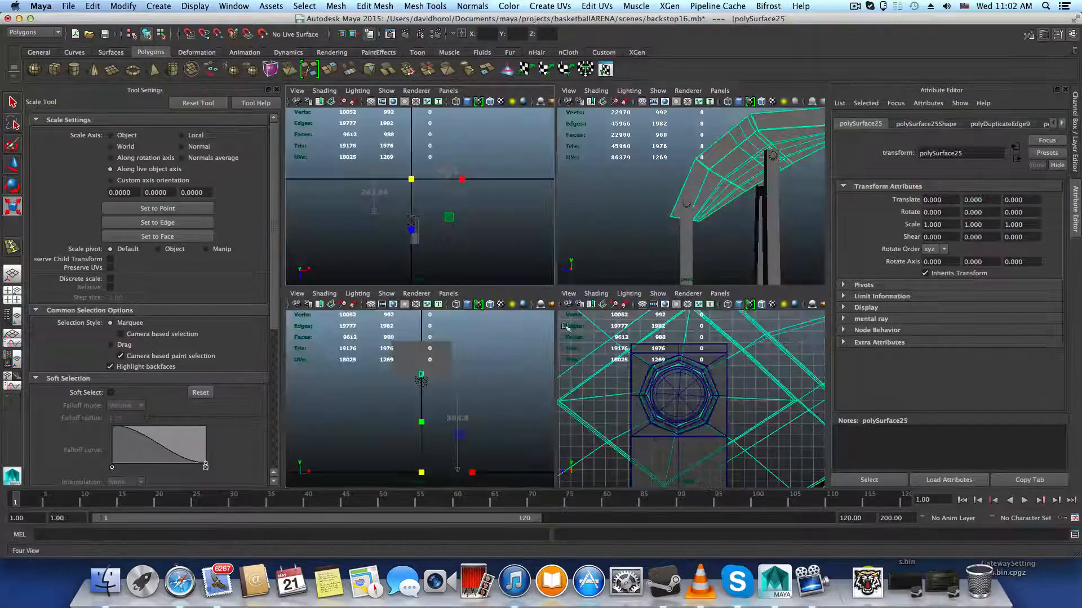
{"action": "key", "text": "space"}
{"action": "scroll", "coordinate": [593, 428], "scroll_direction": "down", "scroll_amount": 10}
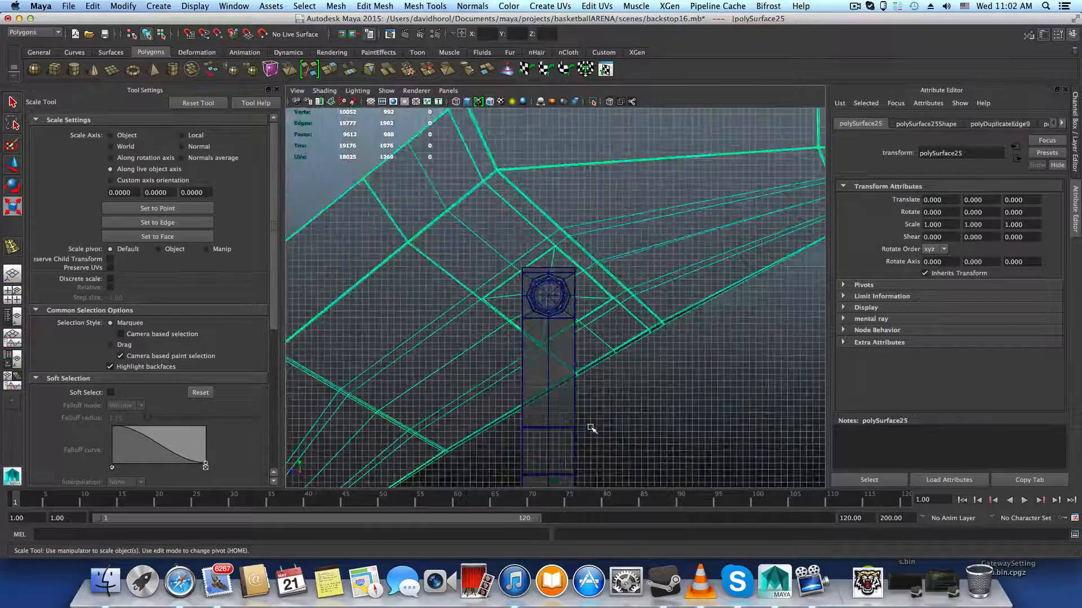
{"action": "middle_click_drag", "start_coordinate": [342, 440], "coordinate": [542, 369], "text": "alt"}
{"action": "scroll", "coordinate": [623, 394], "scroll_direction": "up", "scroll_amount": 5}
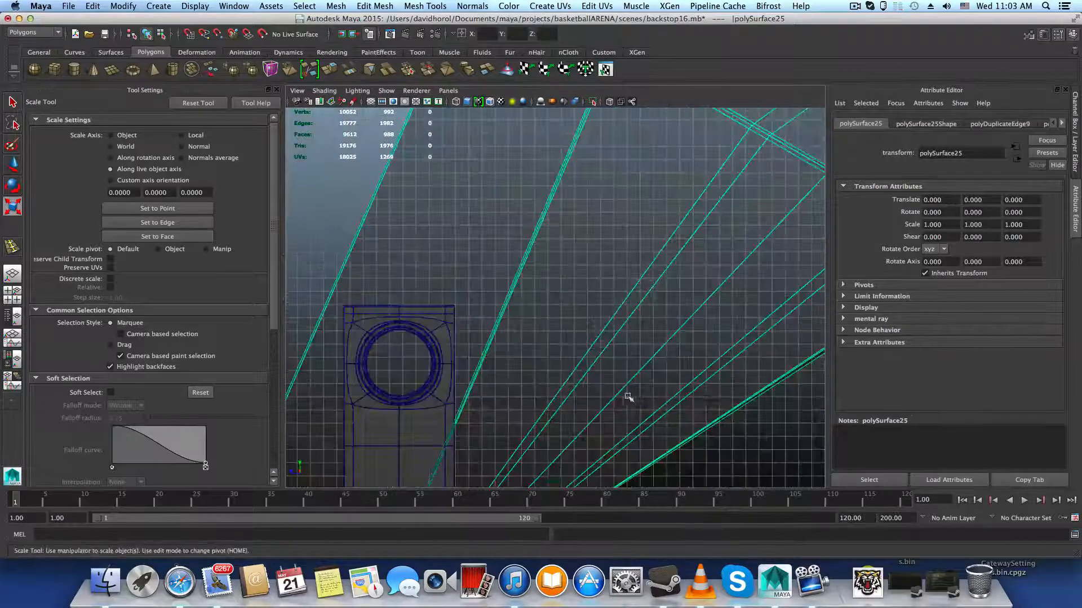
{"action": "middle_click_drag", "start_coordinate": [623, 394], "coordinate": [742, 259], "text": "alt"}
{"action": "middle_click_drag", "start_coordinate": [696, 301], "coordinate": [616, 213], "text": "alt"}
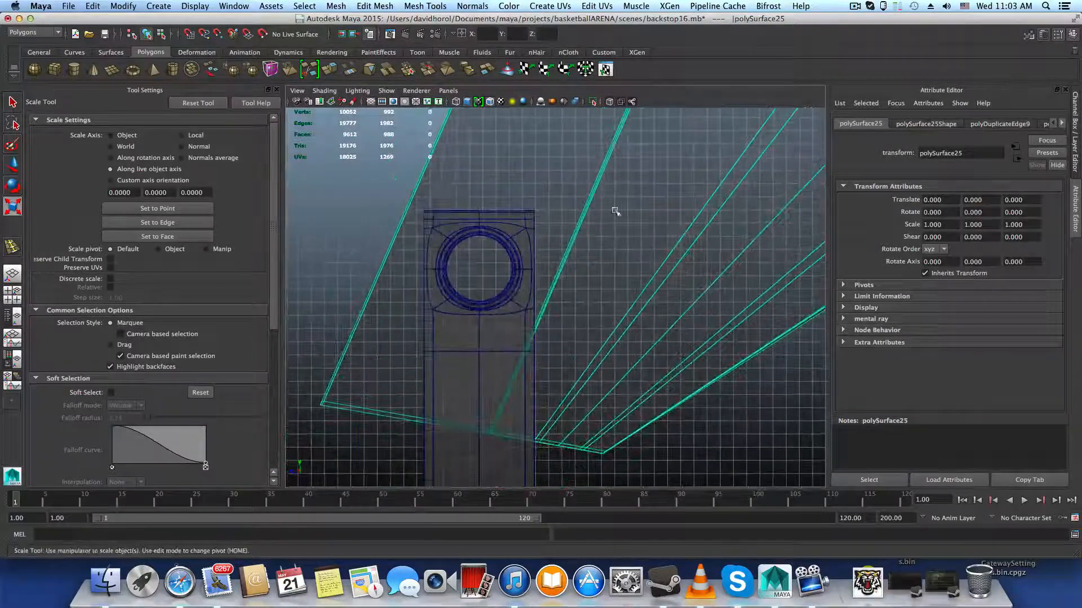
{"action": "right_click", "coordinate": [646, 214], "text": "shift"}
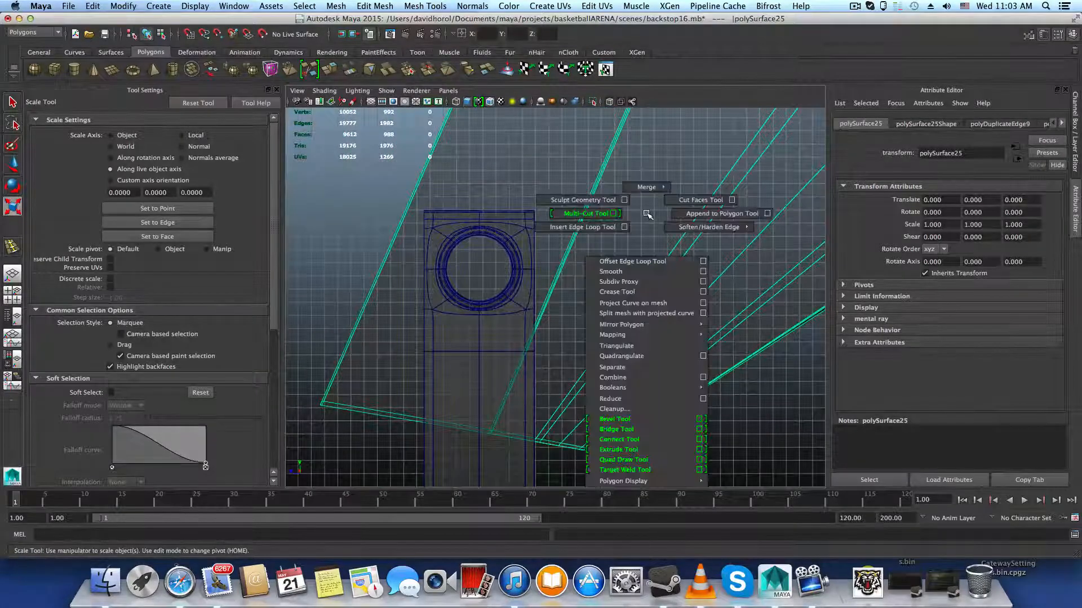
{"action": "left_click", "coordinate": [582, 227]}
{"action": "left_click_drag", "start_coordinate": [591, 197], "coordinate": [585, 209]}
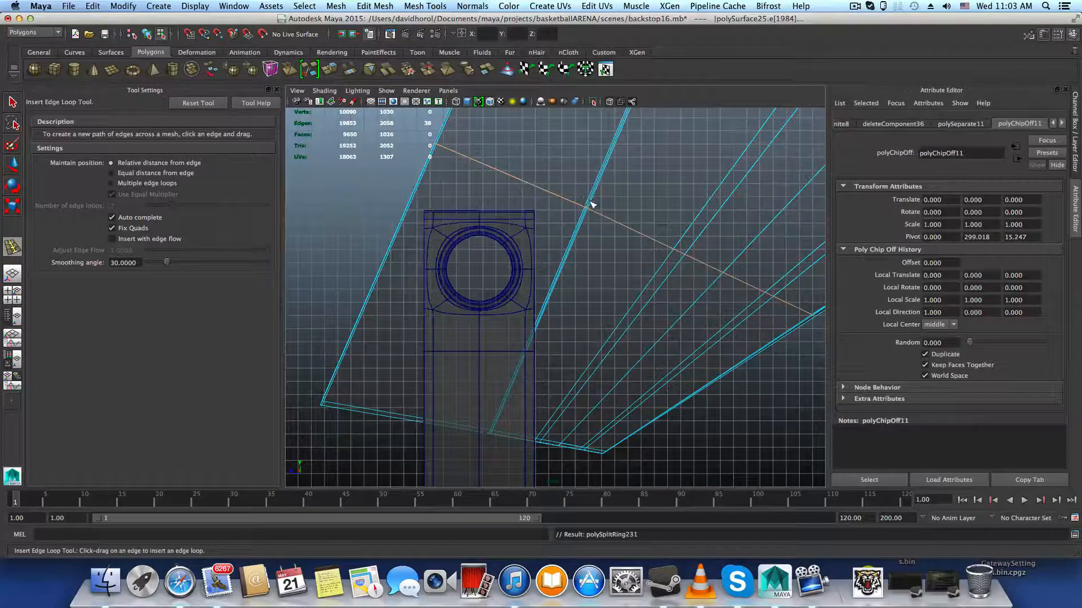
{"action": "left_click_drag", "start_coordinate": [583, 219], "coordinate": [584, 213]}
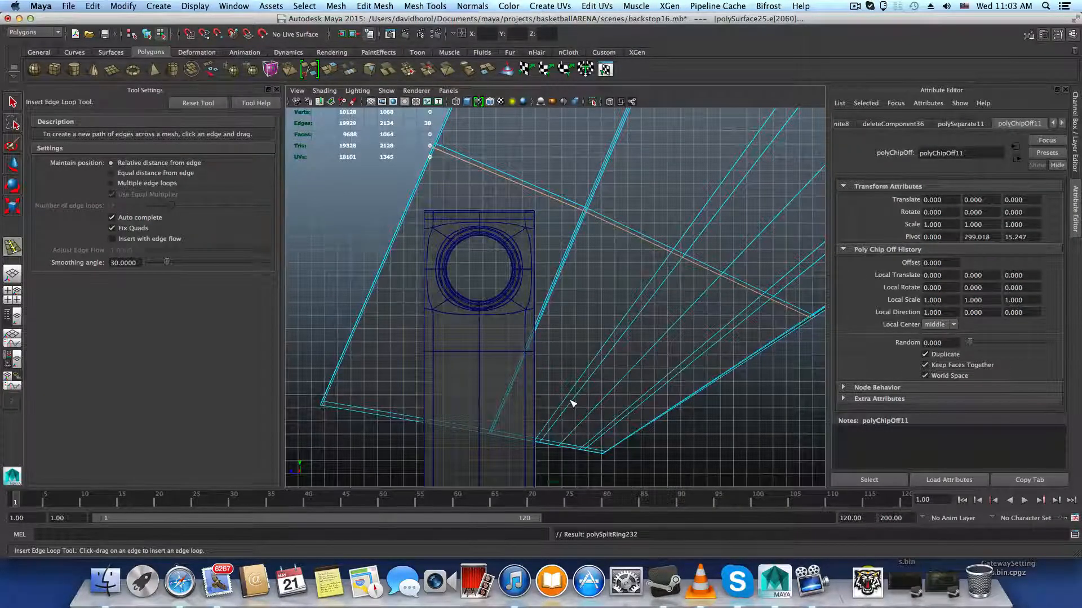
{"action": "left_click_drag", "start_coordinate": [572, 401], "coordinate": [591, 381]}
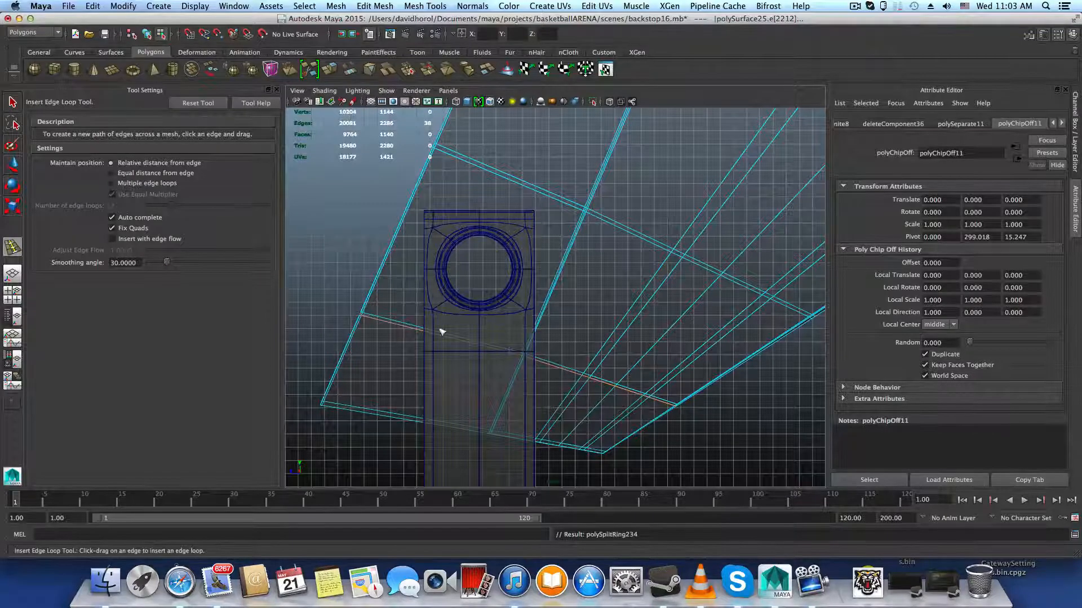
Step: Examine the arm's face that surrounds the pivot hole between the two pairs of crosswise edge loops
{"action": "scroll", "coordinate": [584, 285], "scroll_direction": "up", "scroll_amount": 3}
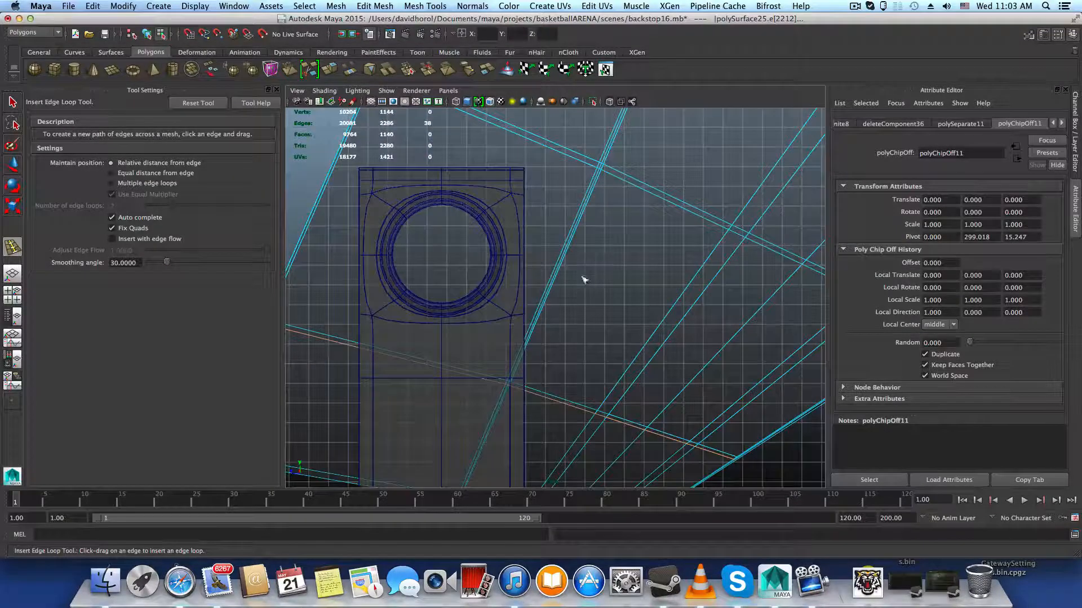
{"action": "middle_click_drag", "start_coordinate": [584, 278], "coordinate": [658, 317], "text": "alt"}
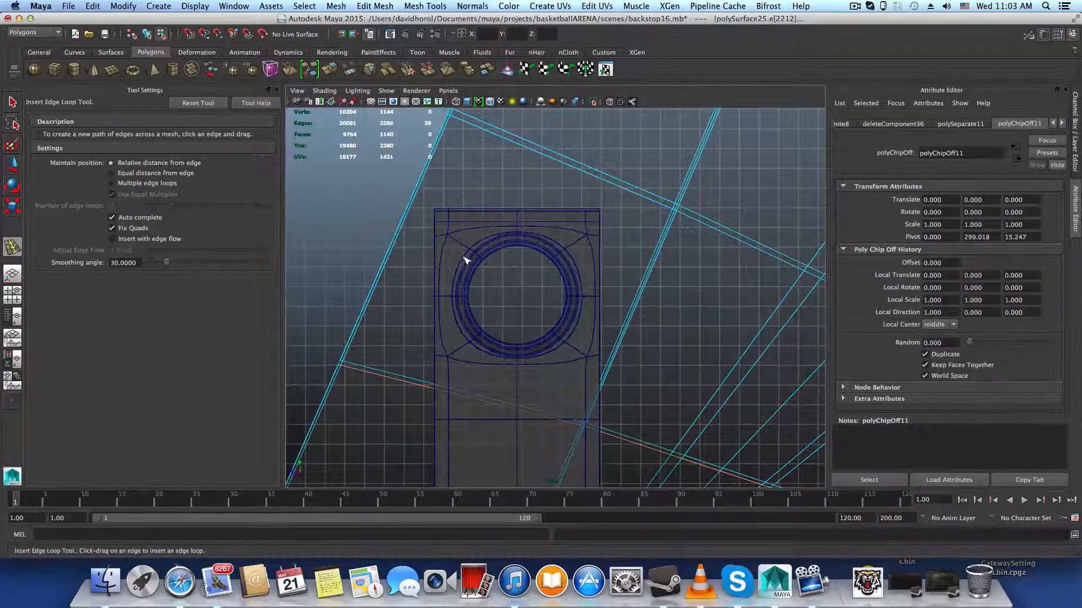
{"action": "right_click_drag", "start_coordinate": [475, 256], "coordinate": [514, 273], "text": "alt"}
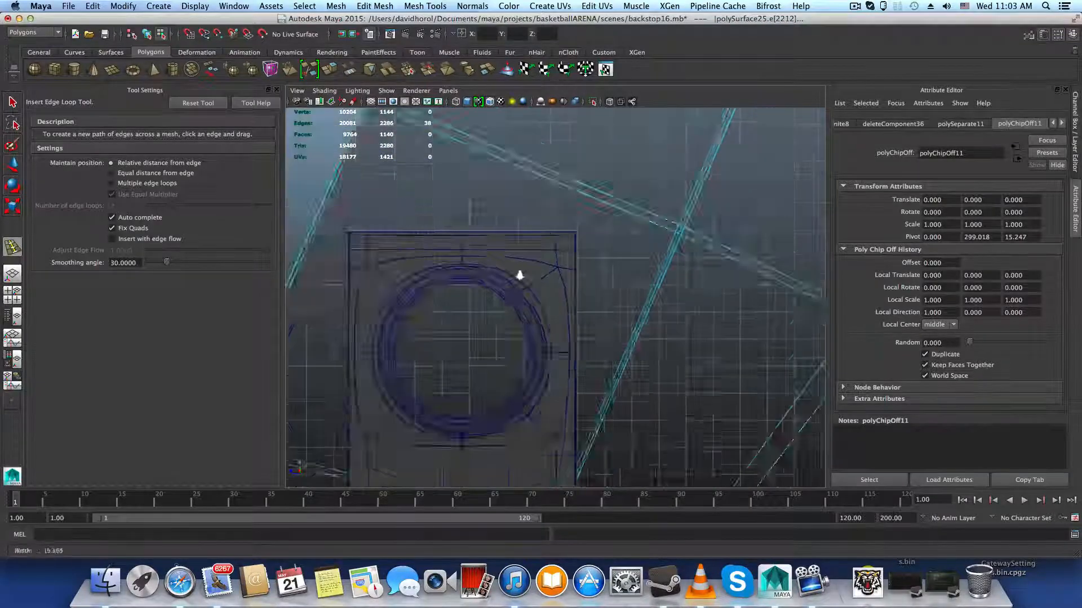
{"action": "middle_click_drag", "start_coordinate": [514, 273], "coordinate": [625, 298], "text": "alt"}
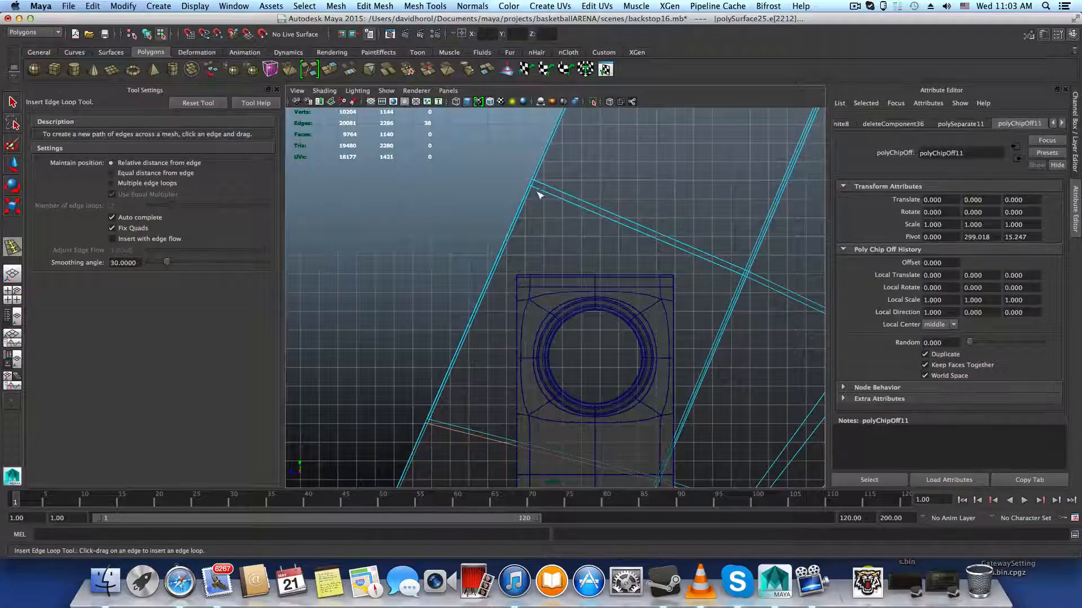
{"action": "scroll", "coordinate": [523, 218], "scroll_direction": "up", "scroll_amount": 3}
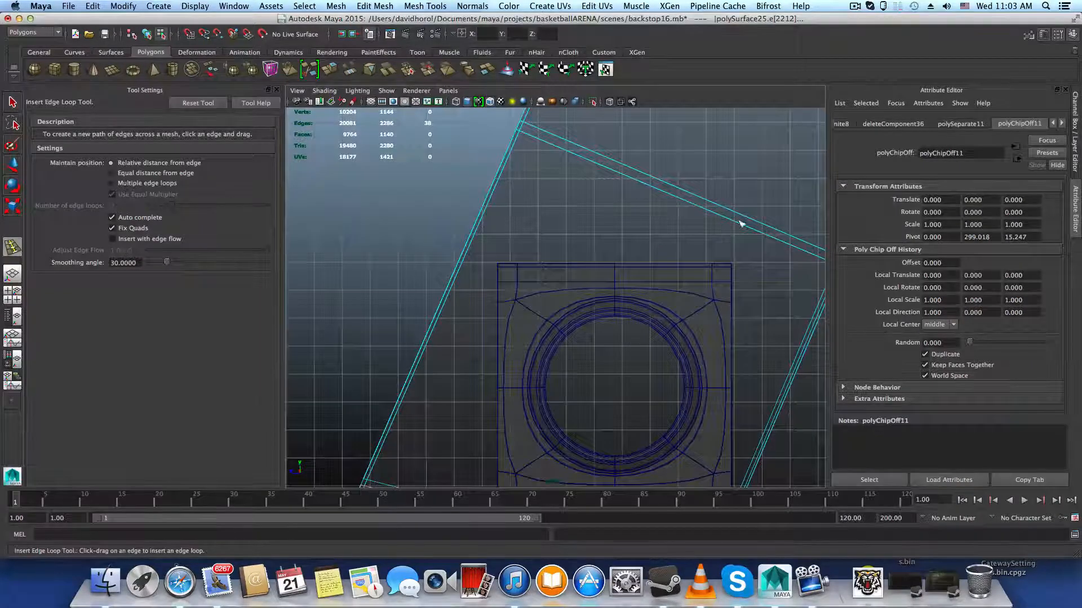
{"action": "scroll", "coordinate": [654, 369], "scroll_direction": "down", "scroll_amount": 3}
{"action": "right_click_drag", "start_coordinate": [688, 269], "coordinate": [687, 292]}
{"action": "key", "text": "q"}
{"action": "left_click", "coordinate": [687, 292]}
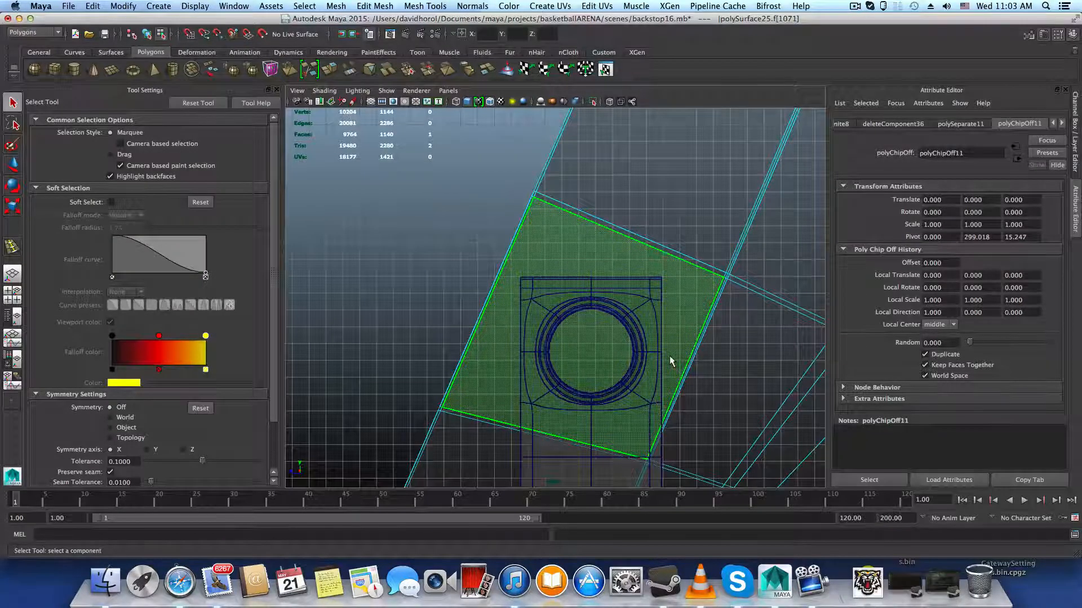
{"action": "key", "text": "F8"}
Step: In the perspective view, split the edge ring above the pivot hole with a lengthwise edge loop running along the arm through the hole
{"action": "key", "text": "space"}
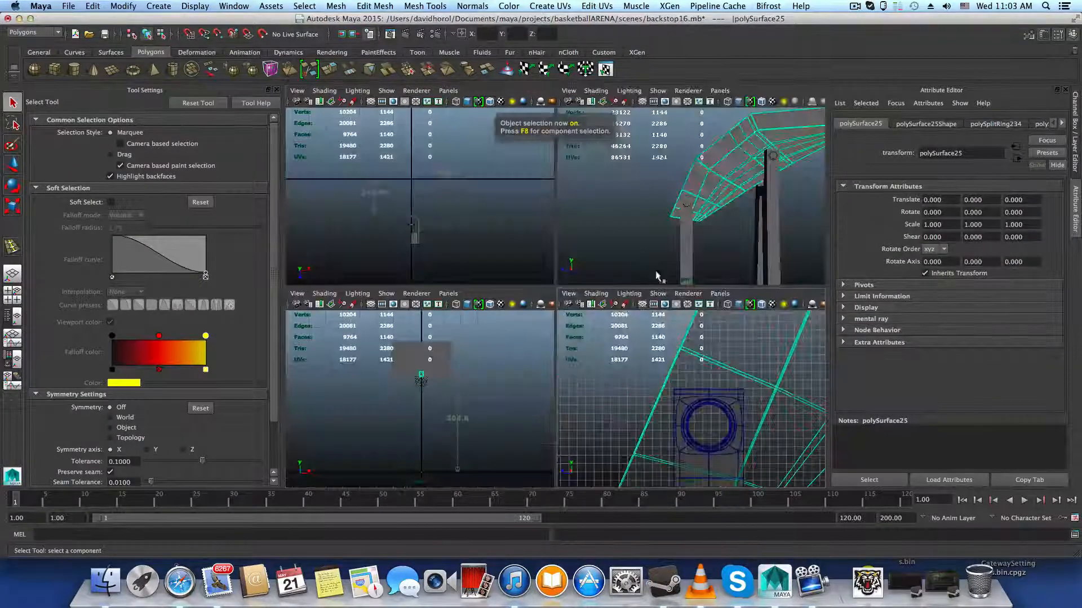
{"action": "key", "text": "space"}
{"action": "scroll", "coordinate": [600, 331], "scroll_direction": "up", "scroll_amount": 10}
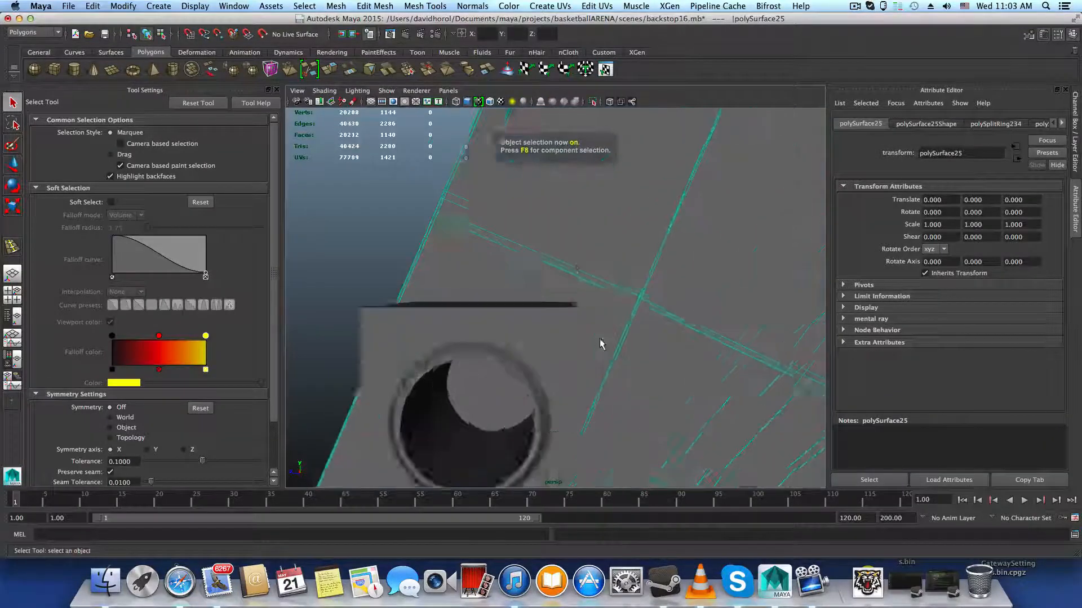
{"action": "key", "text": "F10"}
{"action": "left_click", "coordinate": [558, 256]}
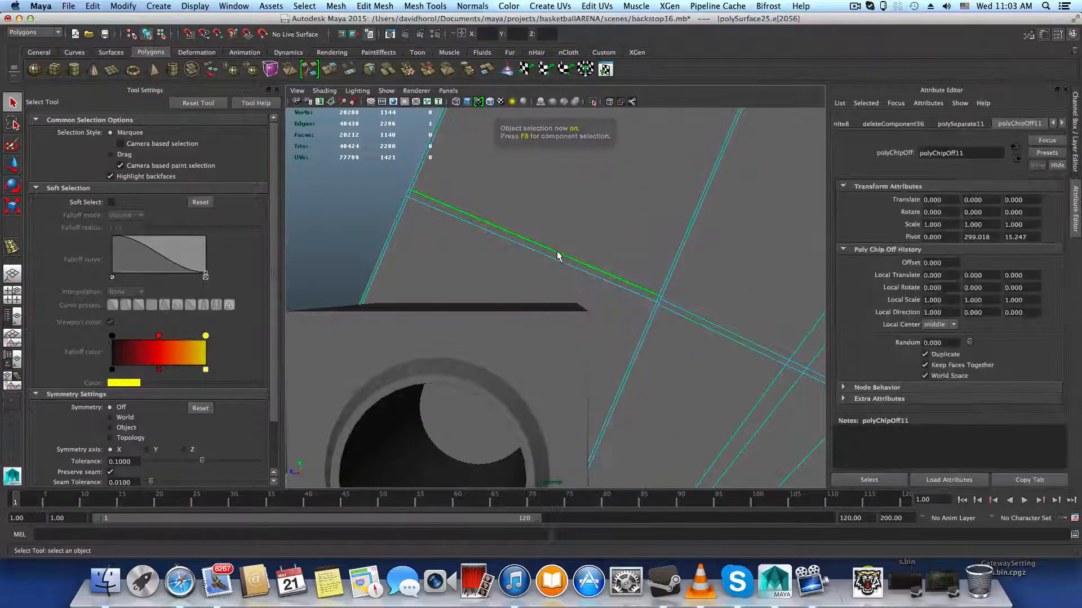
{"action": "right_click_drag", "start_coordinate": [564, 246], "coordinate": [544, 292], "text": "shift"}
{"action": "key", "text": "f"}
{"action": "scroll", "coordinate": [569, 261], "scroll_direction": "up", "scroll_amount": 8}
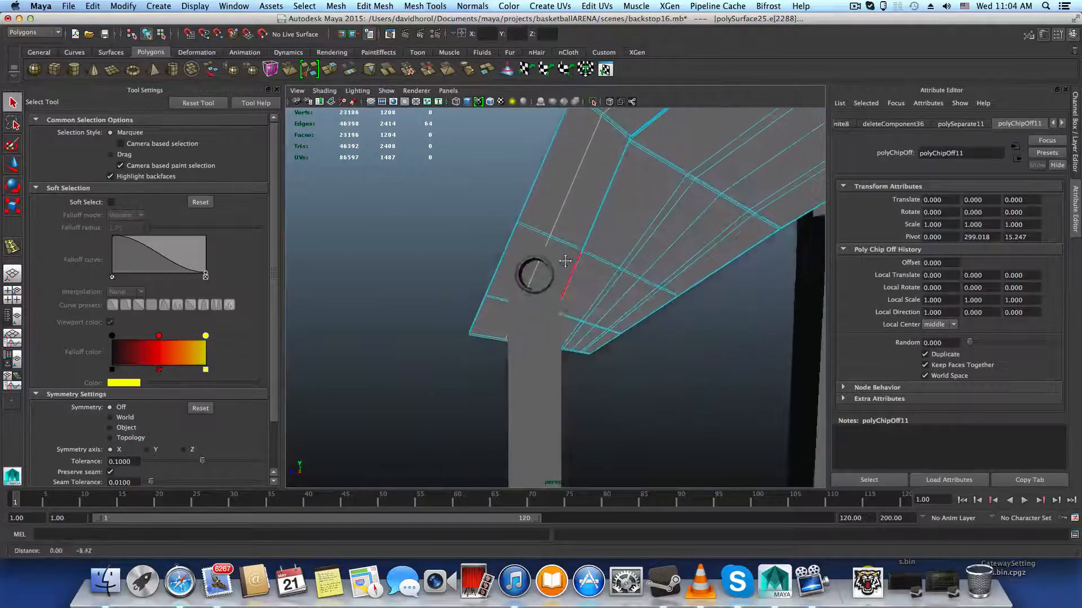
Step: Split the edge ring beside the pivot hole with a crosswise edge loop between the two pairs of loops
{"action": "scroll", "coordinate": [647, 254], "scroll_direction": "up", "scroll_amount": 2}
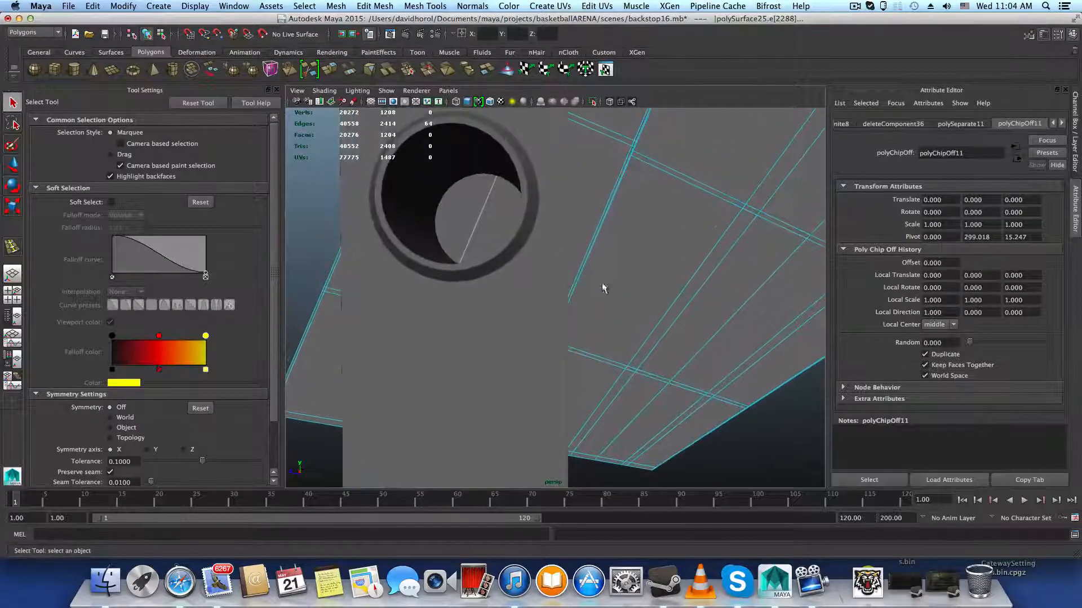
{"action": "left_click", "coordinate": [586, 259]}
{"action": "right_click_drag", "start_coordinate": [586, 257], "coordinate": [618, 351], "text": "shift"}
{"action": "scroll", "coordinate": [577, 285], "scroll_direction": "down", "scroll_amount": 3}
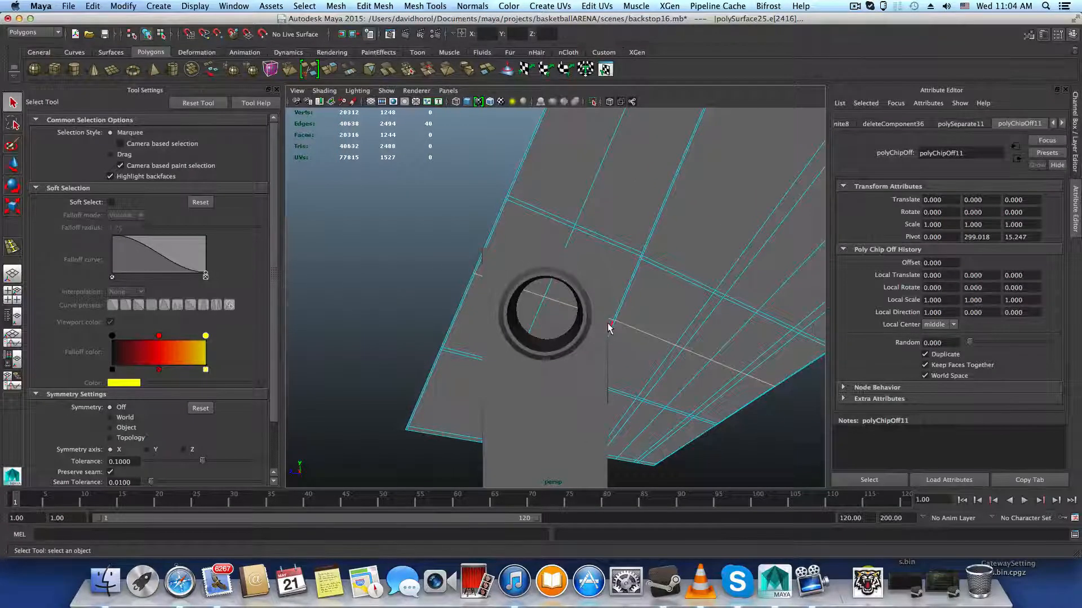
Step: In the side view, slide the crosswise and lengthwise edge loops until they intersect at the centre of the pivot hole
{"action": "key", "text": "space"}
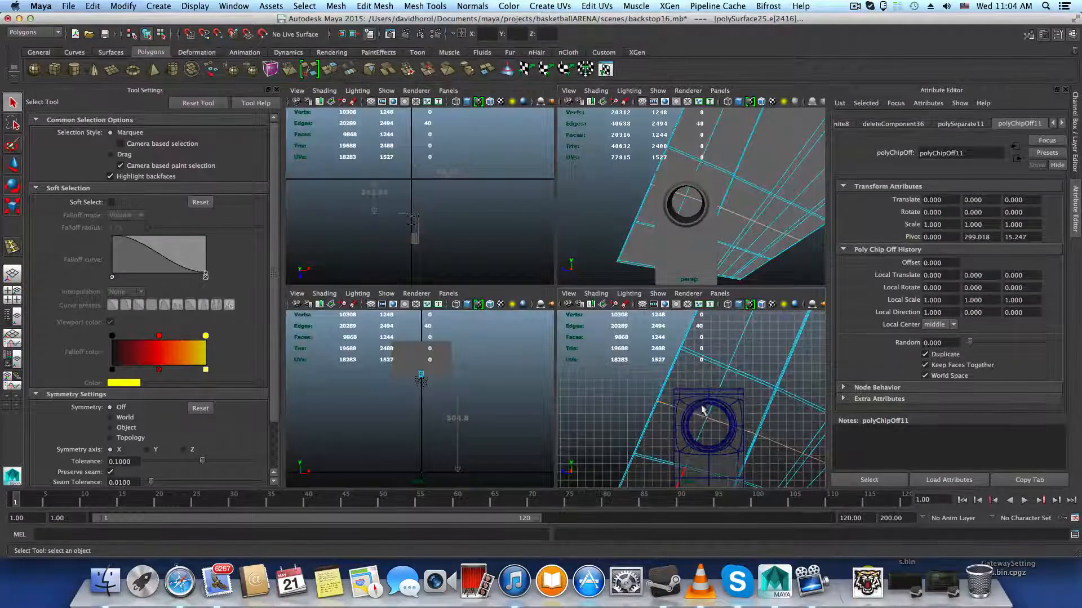
{"action": "key", "text": "space"}
{"action": "scroll", "coordinate": [634, 324], "scroll_direction": "up", "scroll_amount": 3}
{"action": "right_click_drag", "start_coordinate": [635, 324], "coordinate": [629, 402], "text": "shift"}
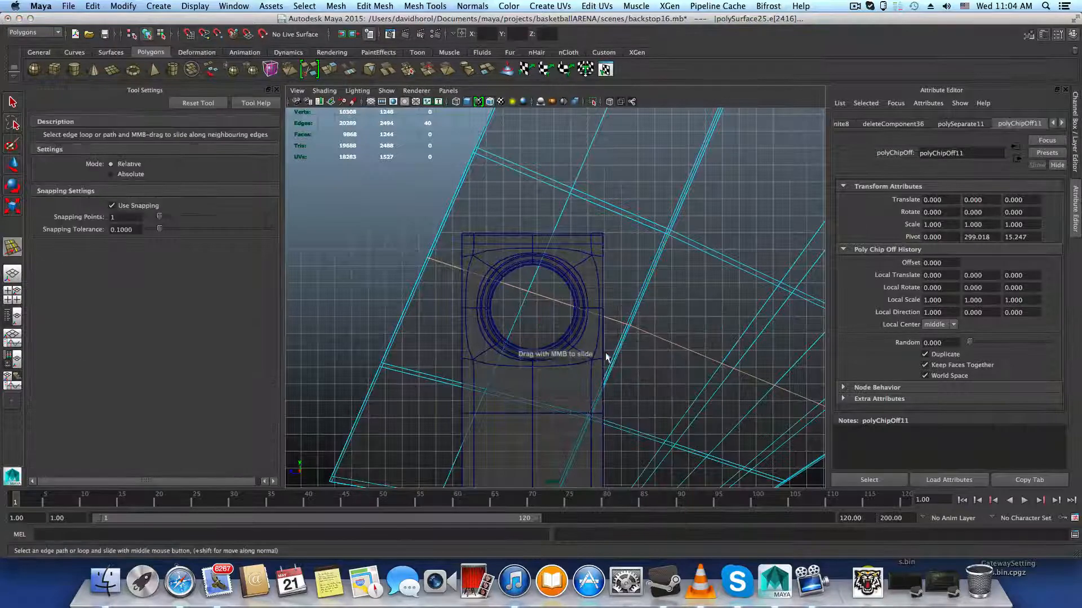
{"action": "middle_click_drag", "start_coordinate": [602, 358], "coordinate": [604, 355]}
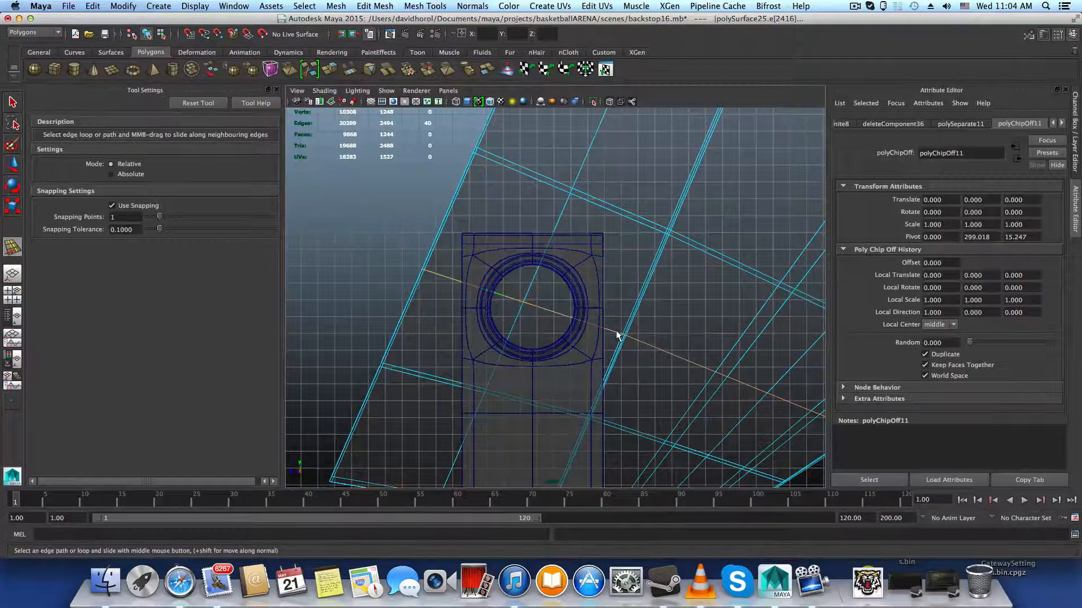
{"action": "left_click", "coordinate": [615, 335]}
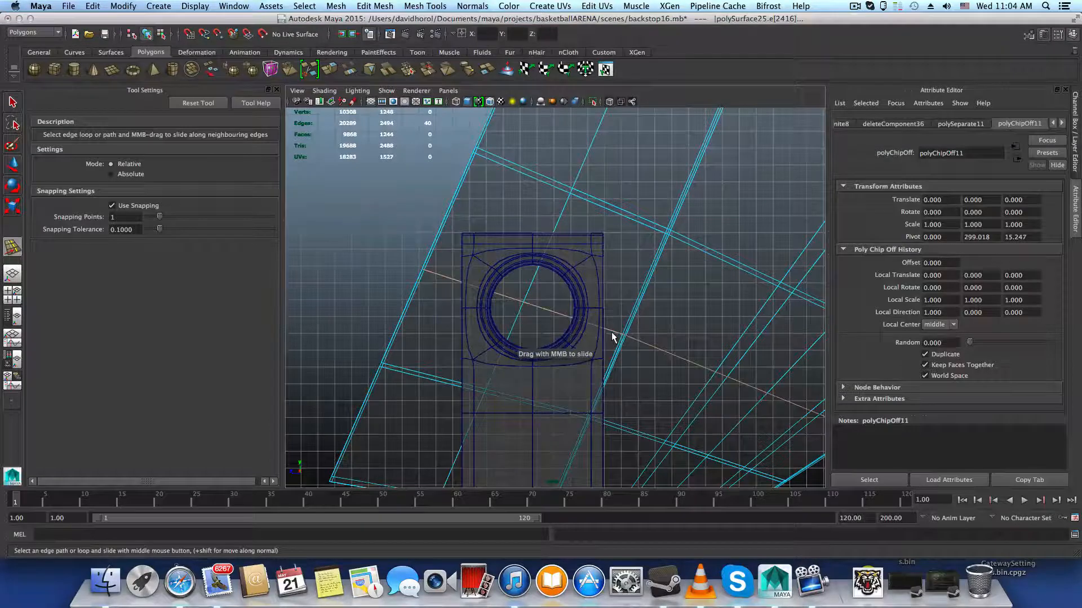
{"action": "mouse_move", "coordinate": [622, 350]}
{"action": "middle_mouse_down"}
{"action": "mouse_move", "coordinate": [611, 350]}
{"action": "mouse_move", "coordinate": [623, 345]}
{"action": "middle_mouse_up"}
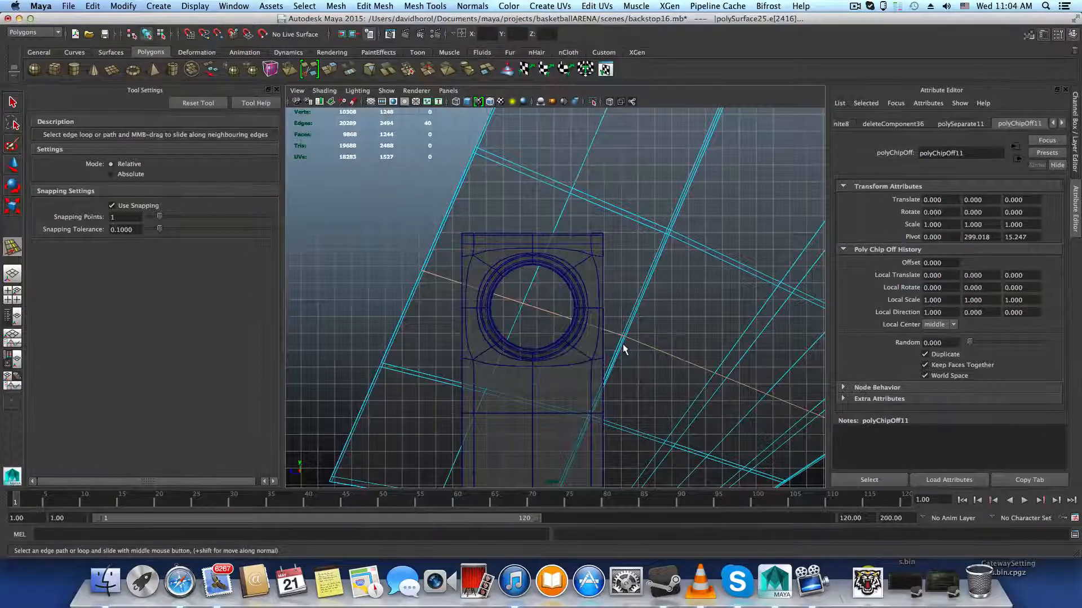
{"action": "left_click", "coordinate": [564, 206]}
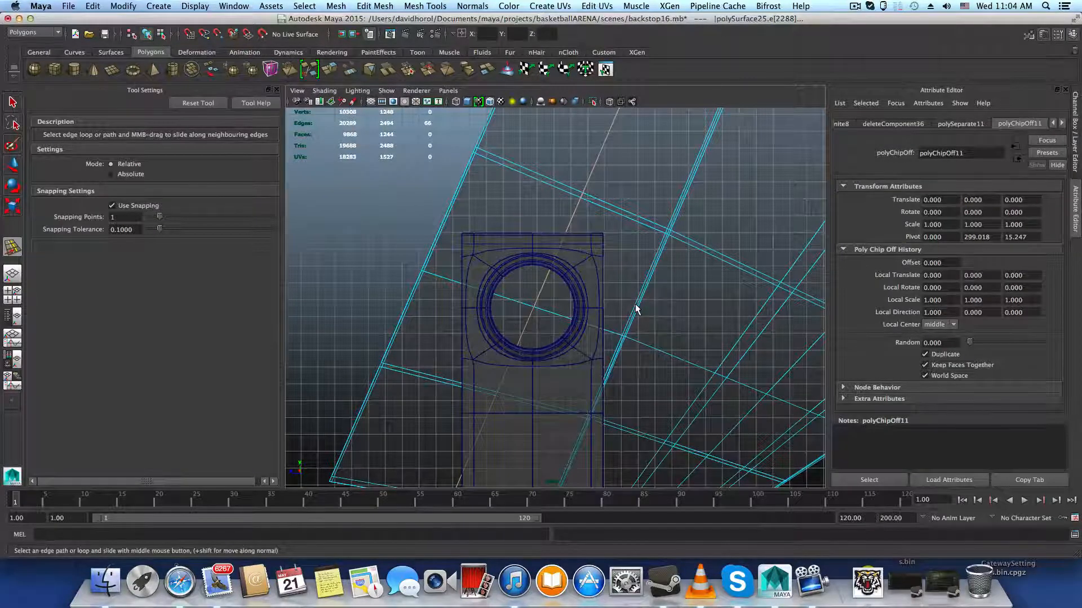
Step: Chamfer the arm's vertex at the pivot hole's centre and move two of the resulting corner vertices slightly to even out the four-sided shape
{"action": "right_click_drag", "start_coordinate": [552, 303], "coordinate": [500, 307]}
{"action": "left_click", "coordinate": [534, 309]}
{"action": "left_click", "coordinate": [545, 282]}
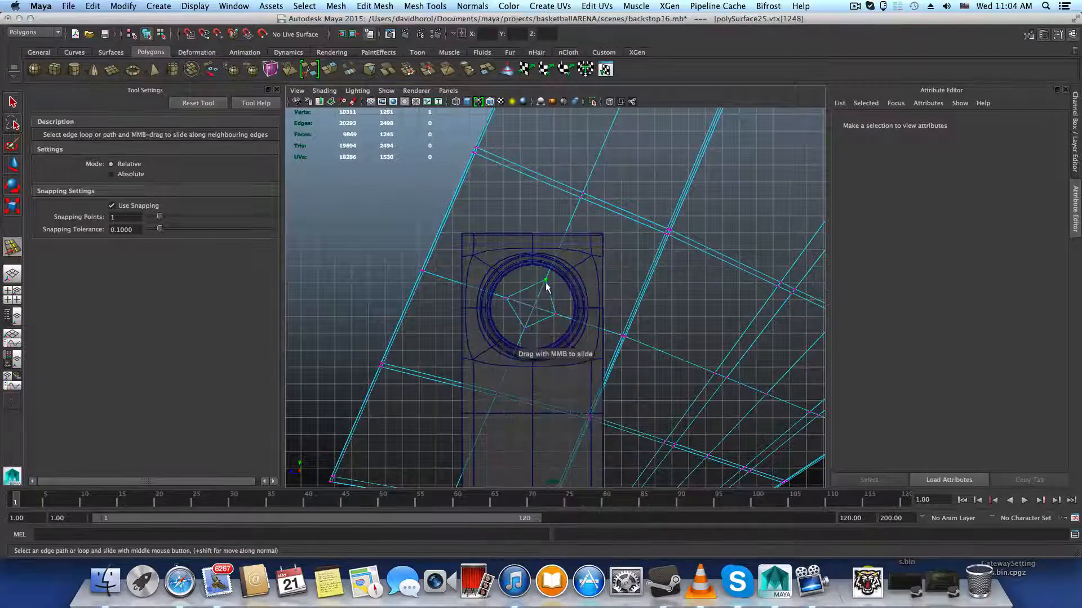
{"action": "key", "text": "w"}
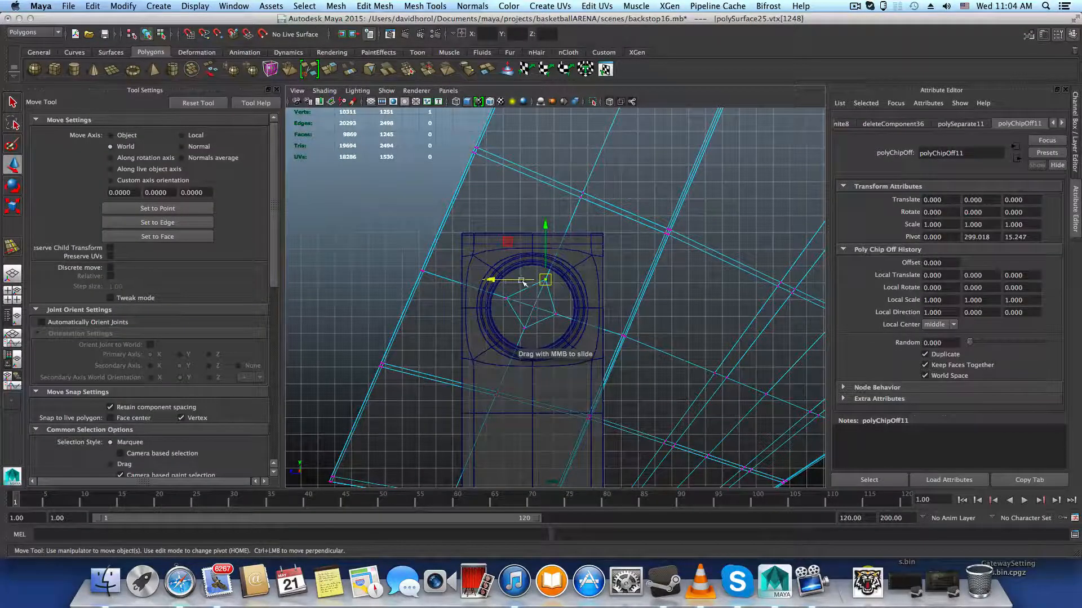
{"action": "left_click", "coordinate": [542, 231]}
{"action": "left_click", "coordinate": [509, 298]}
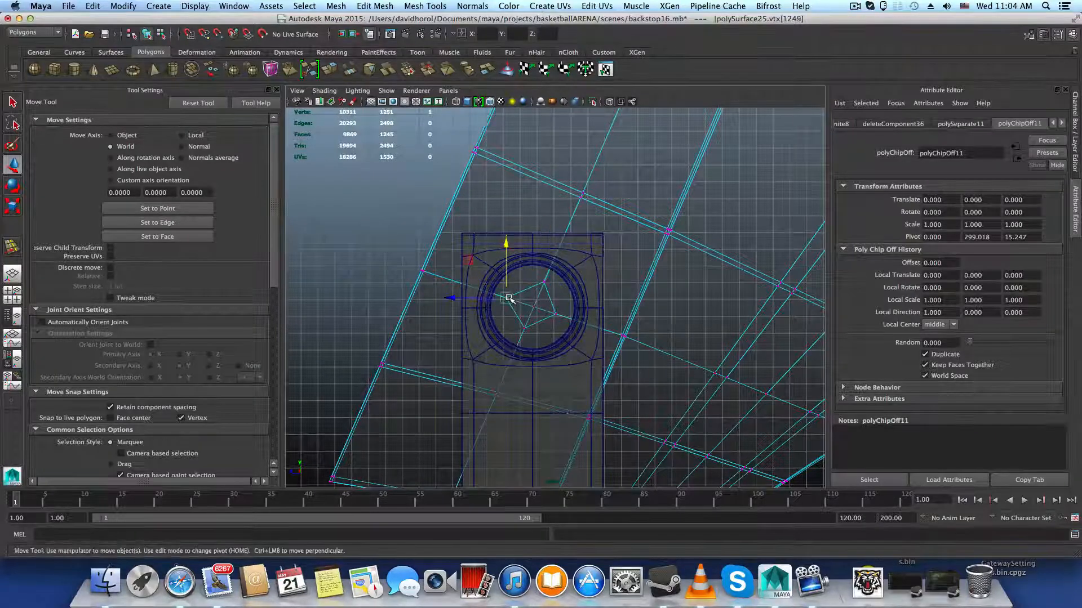
{"action": "left_click_drag", "start_coordinate": [465, 299], "coordinate": [466, 300]}
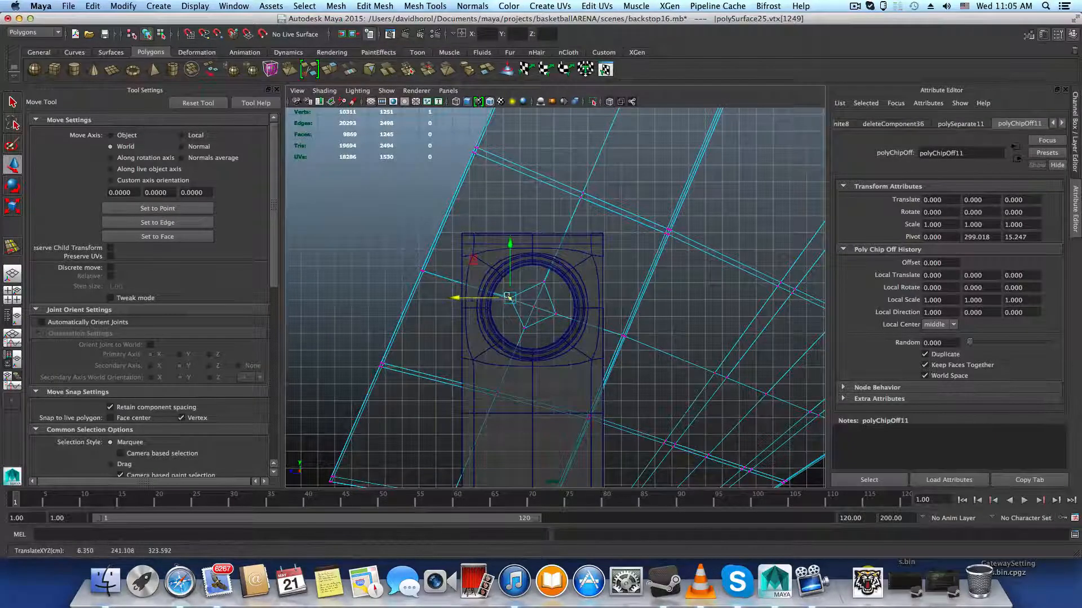
{"action": "left_click", "coordinate": [545, 281]}
{"action": "left_click_drag", "start_coordinate": [544, 234], "coordinate": [546, 231]}
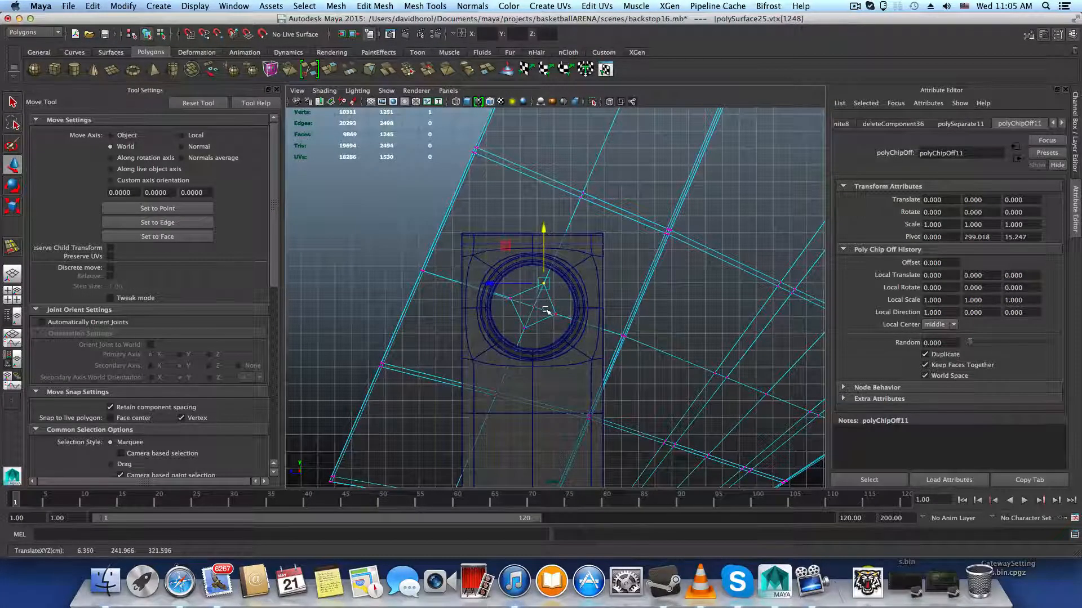
{"action": "scroll", "coordinate": [546, 311], "scroll_direction": "down", "scroll_amount": 5}
{"action": "left_click_drag", "start_coordinate": [547, 313], "coordinate": [552, 338], "text": "alt"}
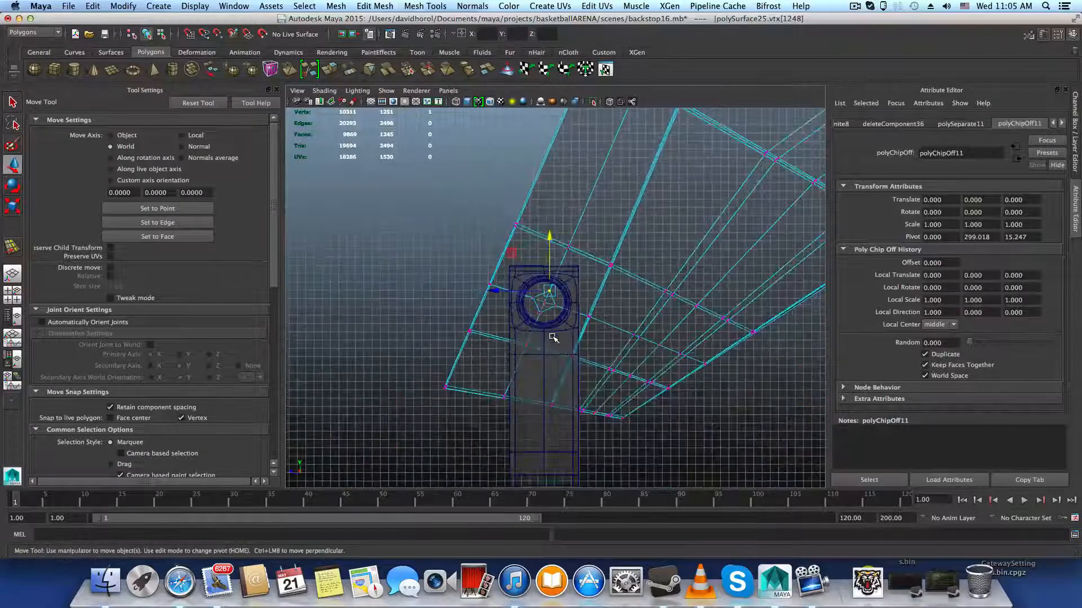
Step: In the perspective view, select the cylindrical faces of the existing pivot collar where the arm meets the taller support post
{"action": "scroll", "coordinate": [612, 323], "scroll_direction": "down", "scroll_amount": 3}
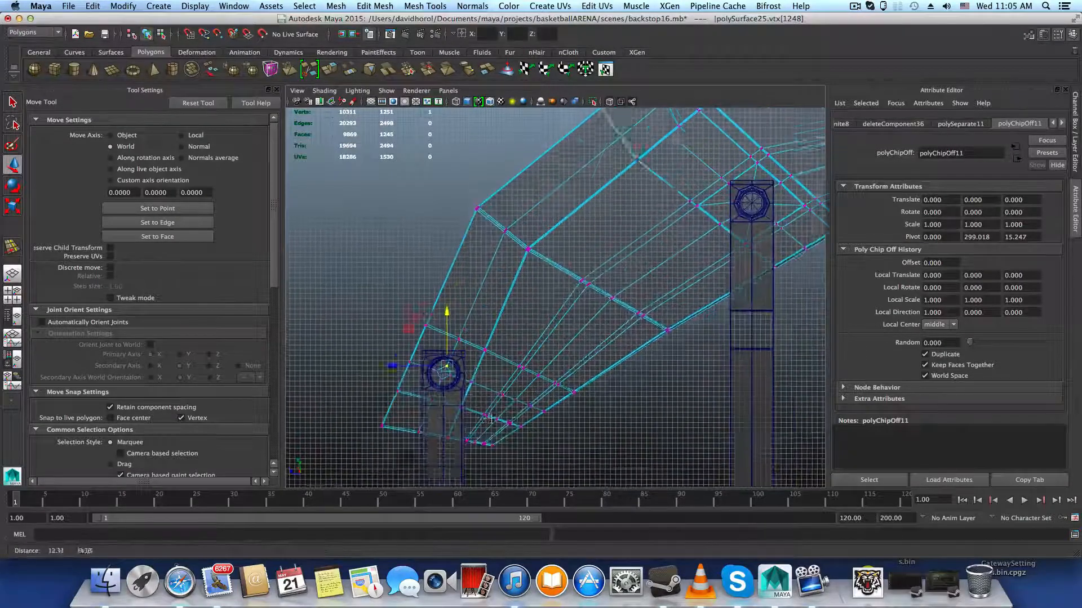
{"action": "left_click_drag", "start_coordinate": [612, 323], "coordinate": [616, 306], "text": "alt"}
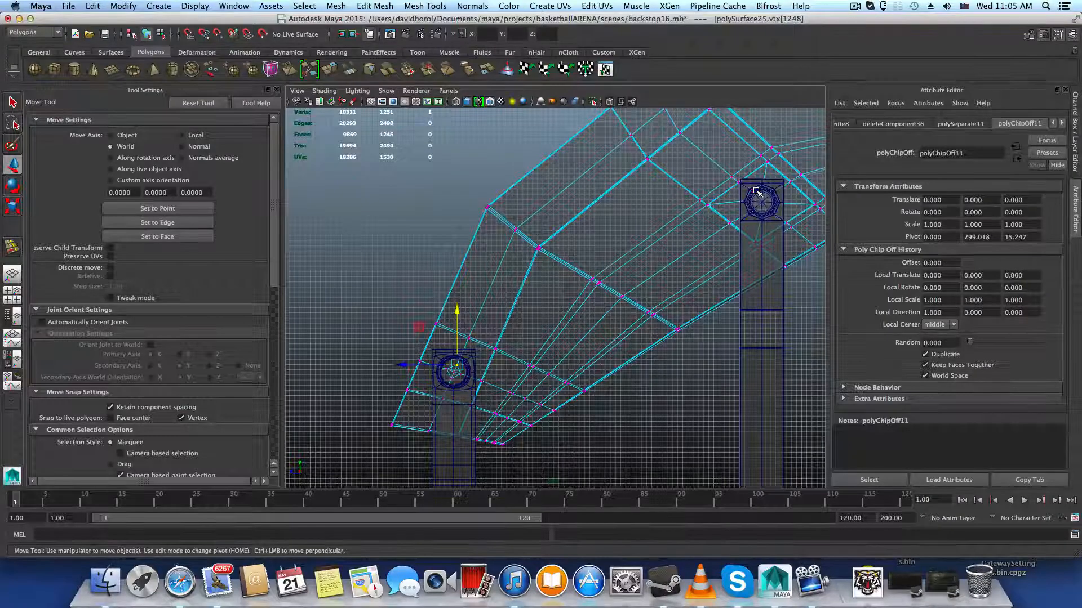
{"action": "key", "text": "space"}
{"action": "key", "text": "space"}
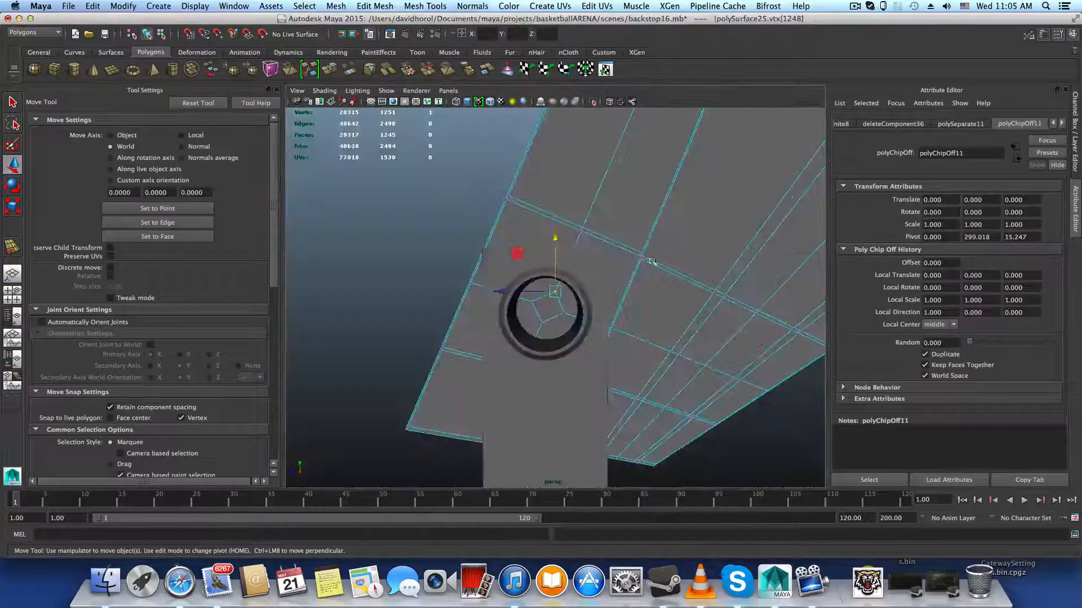
{"action": "mouse_move", "coordinate": [624, 231]}
{"action": "left_mouse_down", "text": "alt"}
{"action": "mouse_move", "coordinate": [628, 293]}
{"action": "mouse_move", "coordinate": [597, 304]}
{"action": "mouse_move", "coordinate": [586, 250]}
{"action": "left_mouse_up", "text": "alt"}
{"action": "scroll", "coordinate": [586, 251], "scroll_direction": "up", "scroll_amount": 5}
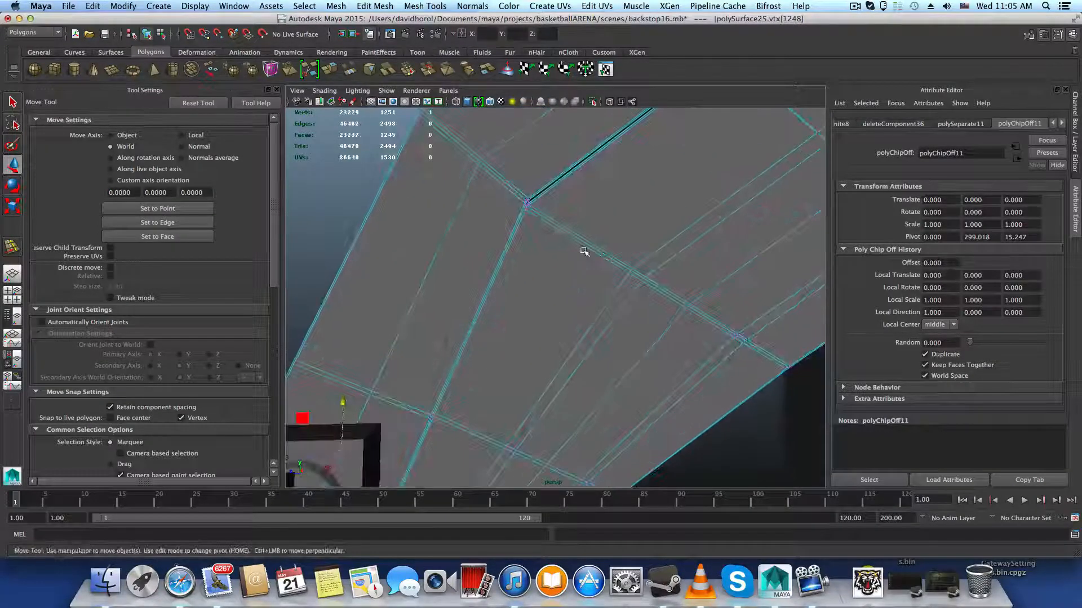
{"action": "scroll", "coordinate": [531, 344], "scroll_direction": "down", "scroll_amount": 4}
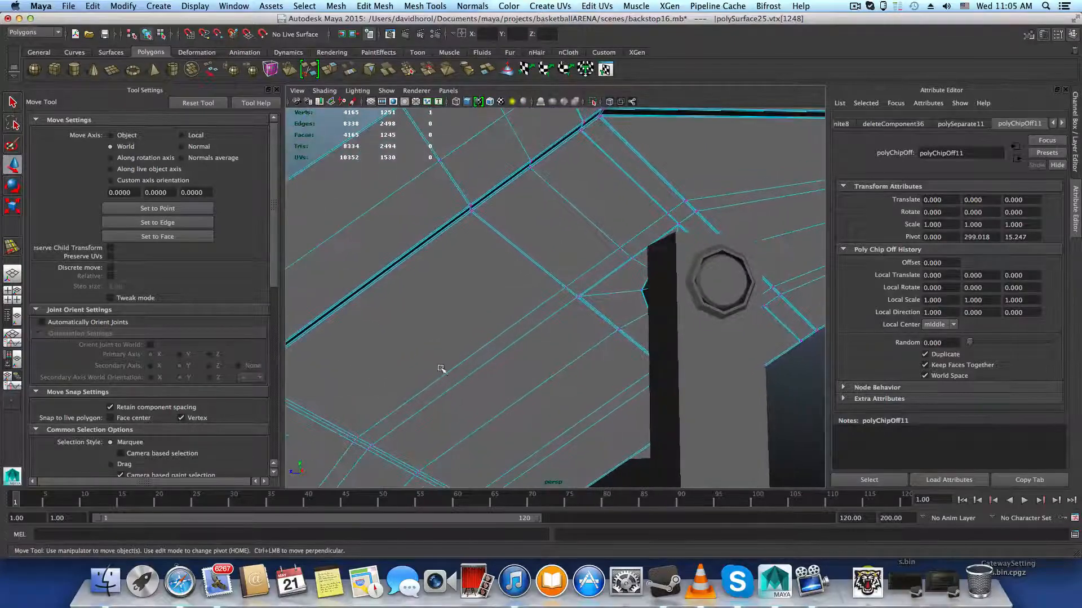
{"action": "scroll", "coordinate": [441, 369], "scroll_direction": "down", "scroll_amount": 3}
{"action": "middle_click_drag", "start_coordinate": [495, 357], "coordinate": [588, 420], "text": "alt"}
{"action": "right_click_drag", "start_coordinate": [589, 420], "coordinate": [592, 329], "text": "alt"}
{"action": "right_click_drag", "start_coordinate": [592, 328], "coordinate": [603, 393]}
{"action": "middle_click_drag", "start_coordinate": [604, 394], "coordinate": [697, 409], "text": "alt"}
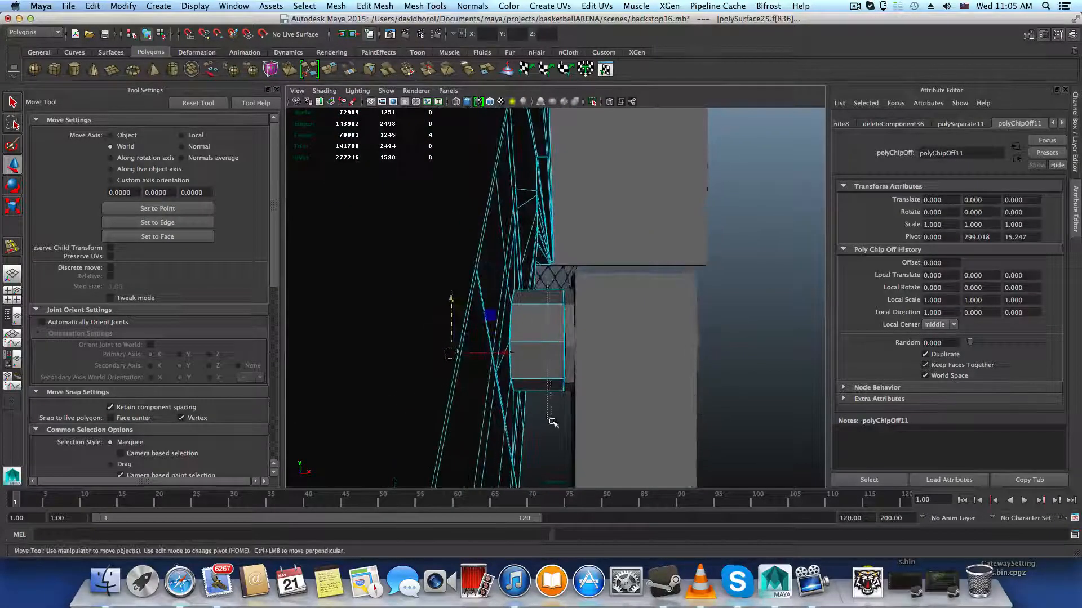
{"action": "left_click_drag", "start_coordinate": [552, 422], "coordinate": [522, 442]}
Step: Add the narrow ring faces around the base of the pivot collar to the face selection
{"action": "right_click_drag", "start_coordinate": [522, 442], "coordinate": [768, 467], "text": "alt"}
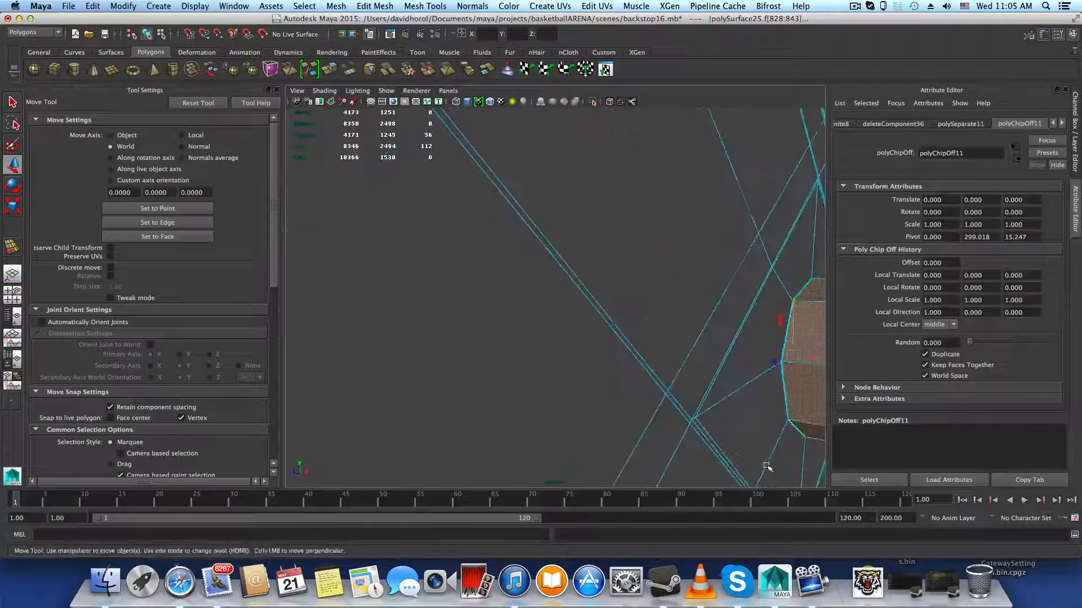
{"action": "left_click_drag", "start_coordinate": [767, 467], "coordinate": [636, 414], "text": "alt"}
{"action": "right_click_drag", "start_coordinate": [636, 414], "coordinate": [695, 387], "text": "alt"}
{"action": "right_click_drag", "start_coordinate": [251, 237], "coordinate": [363, 262], "text": "alt"}
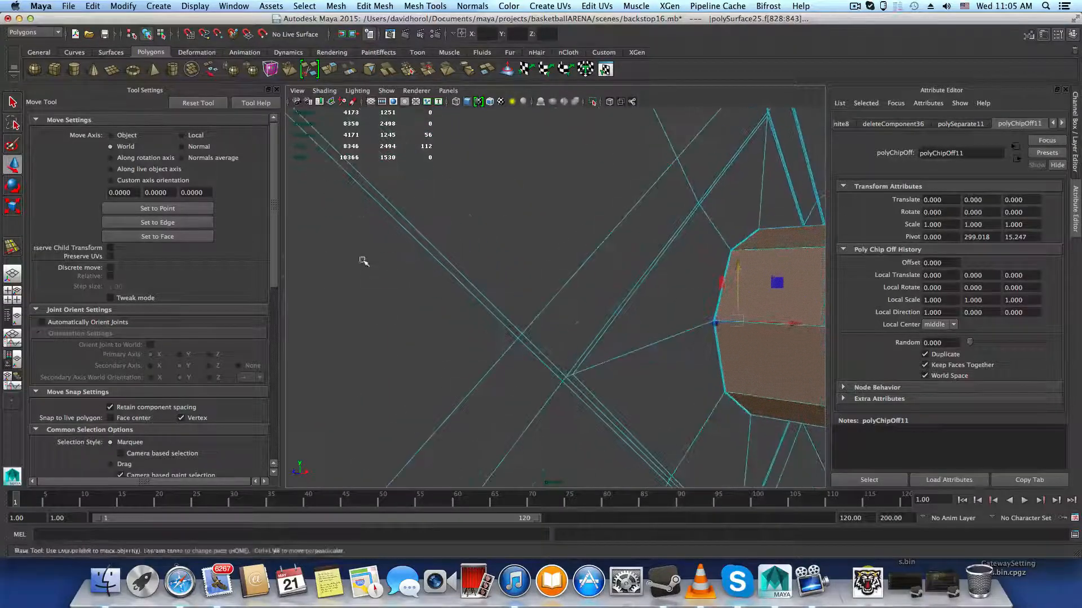
{"action": "left_click_drag", "start_coordinate": [705, 366], "coordinate": [330, 293], "text": "alt"}
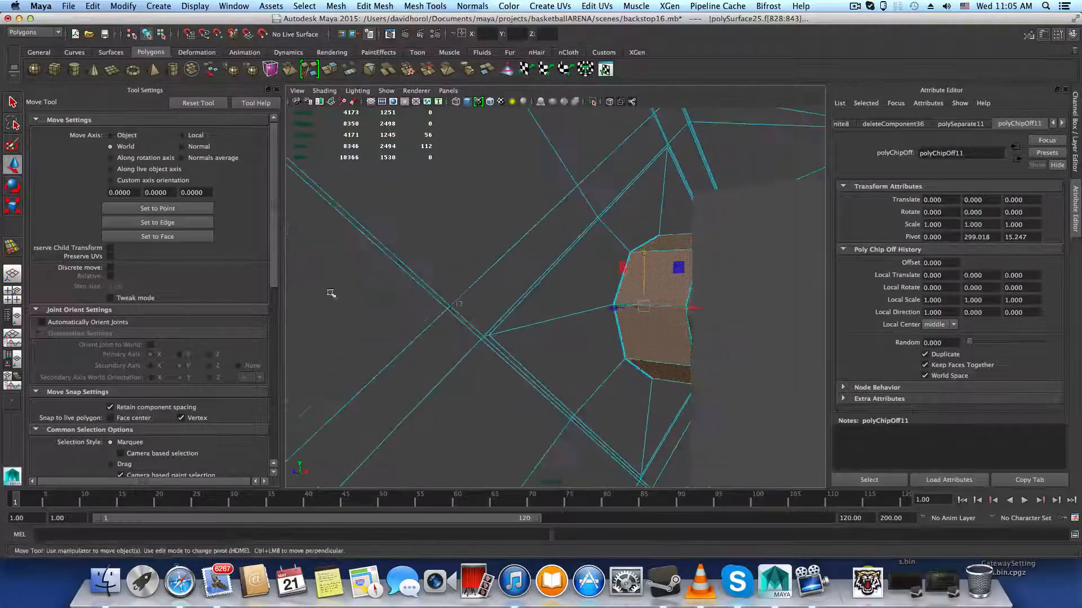
{"action": "right_click_drag", "start_coordinate": [592, 332], "coordinate": [817, 364], "text": "alt"}
{"action": "right_click_drag", "start_coordinate": [611, 366], "coordinate": [805, 389], "text": "alt"}
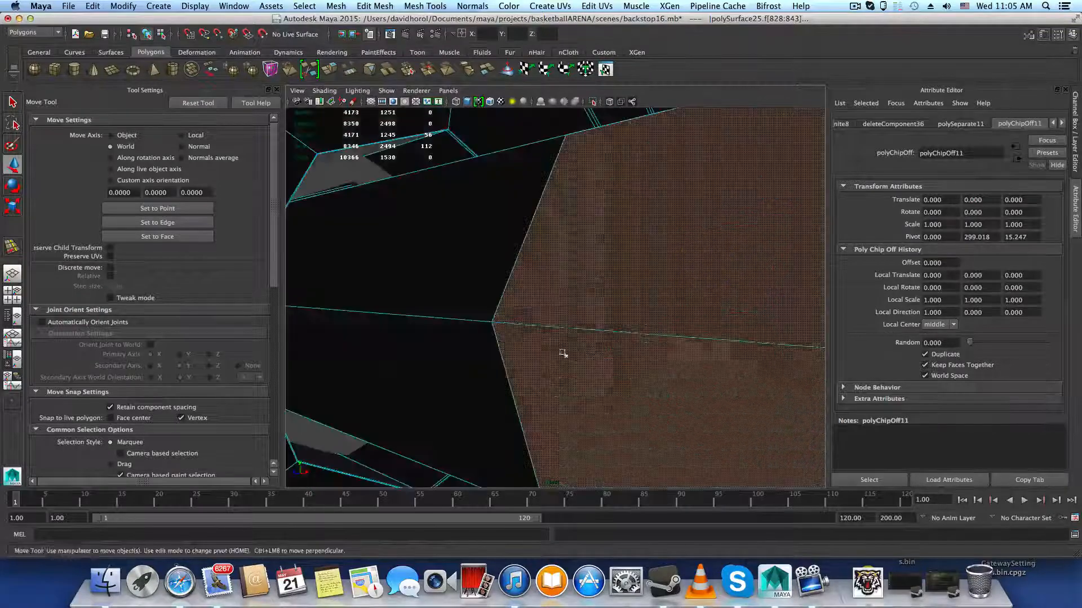
{"action": "right_click_drag", "start_coordinate": [562, 354], "coordinate": [498, 280], "text": "alt"}
{"action": "left_click_drag", "start_coordinate": [498, 280], "coordinate": [378, 299], "text": "alt"}
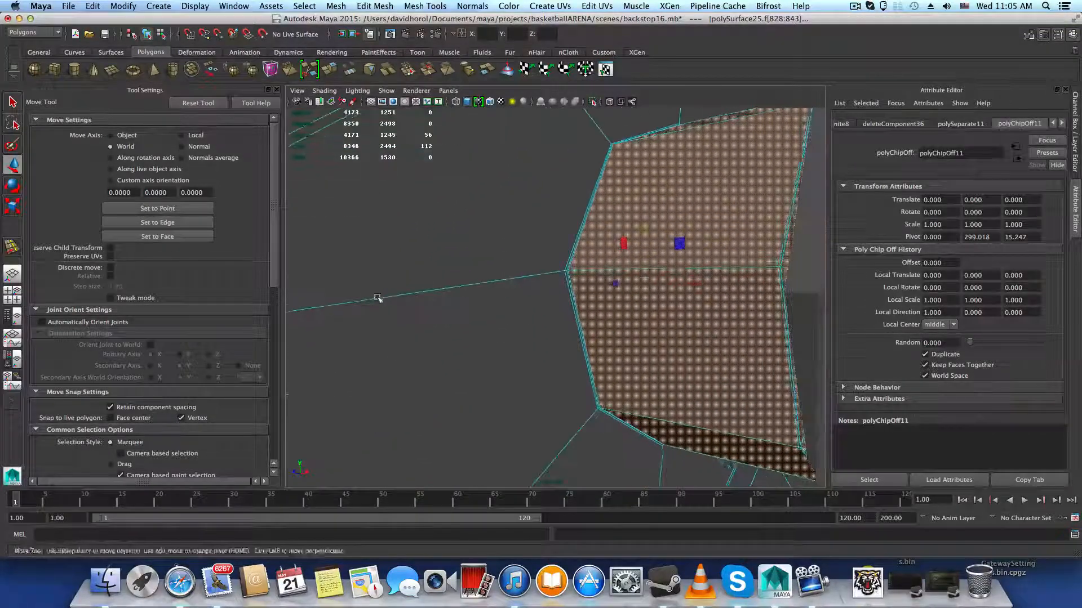
{"action": "right_click_drag", "start_coordinate": [378, 299], "coordinate": [615, 311], "text": "alt"}
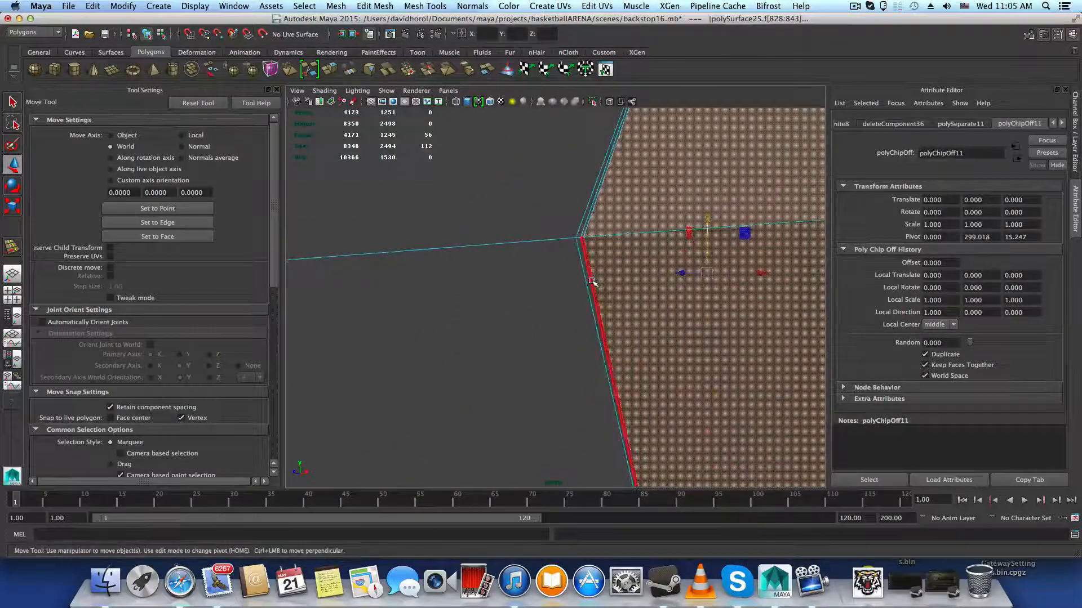
{"action": "left_click", "coordinate": [589, 227], "text": "shift"}
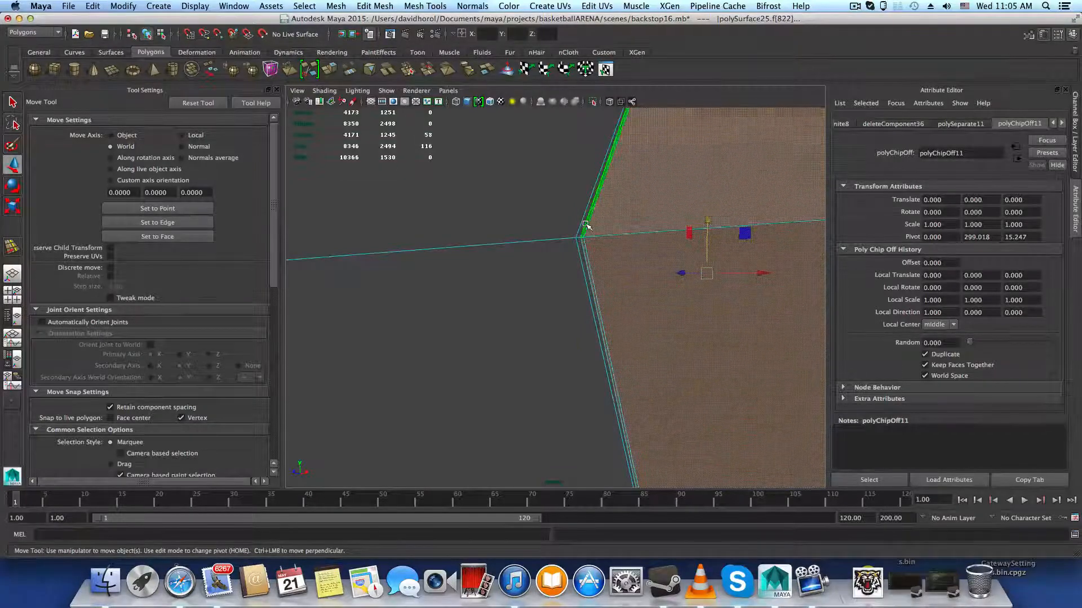
{"action": "left_click", "coordinate": [583, 230], "text": "shift"}
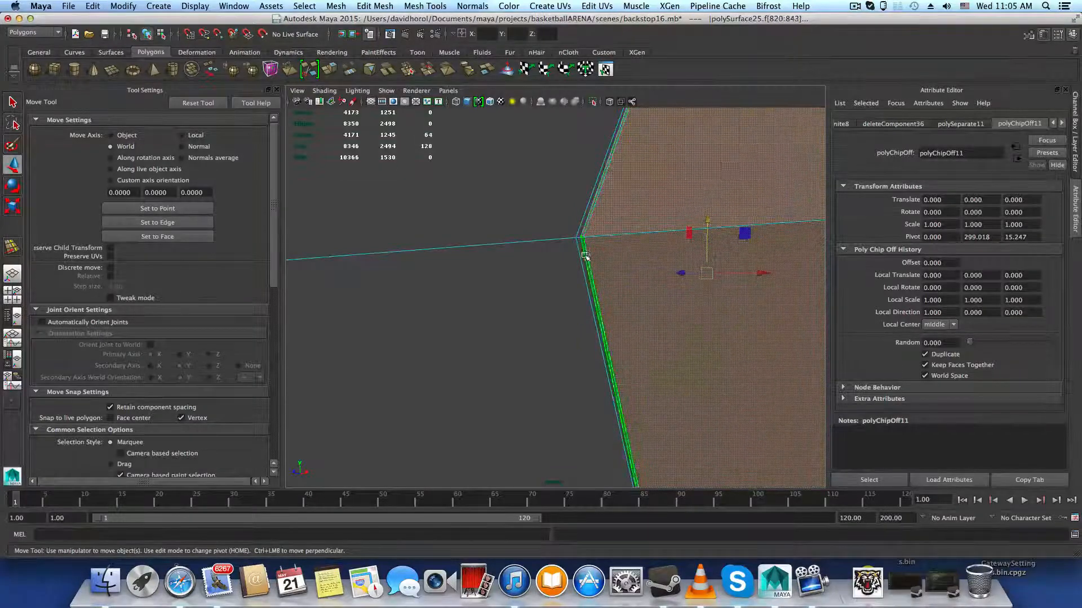
{"action": "left_click", "coordinate": [582, 228], "text": "shift"}
{"action": "key", "text": "f"}
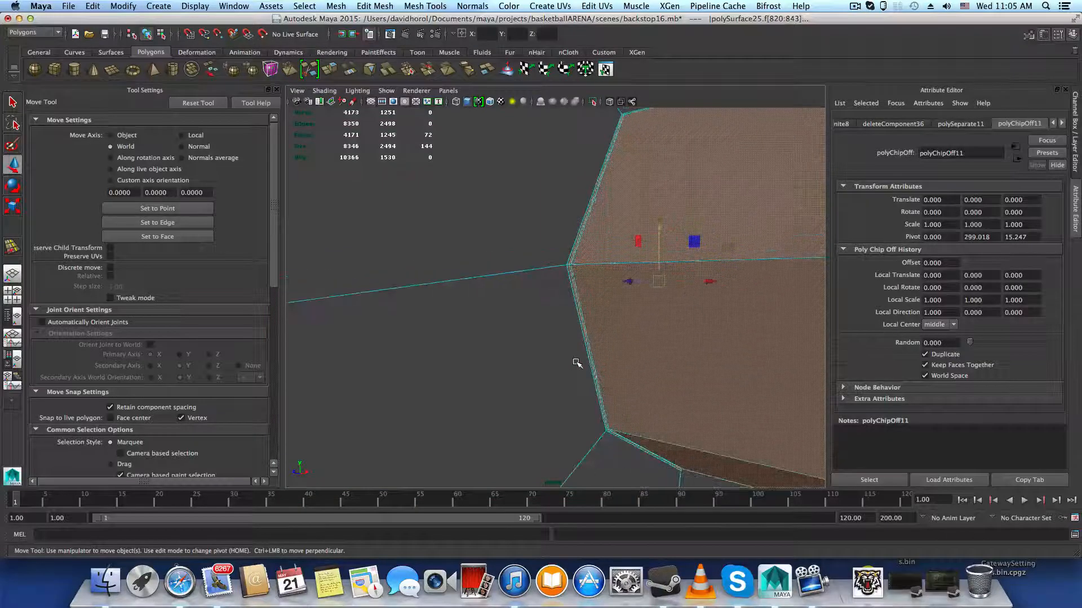
Step: Add the flat arm faces surrounding the pivot collar to the selection and duplicate all the selected faces as a separate piece
{"action": "left_click", "coordinate": [575, 356], "text": "shift"}
{"action": "left_click", "coordinate": [563, 269], "text": "shift"}
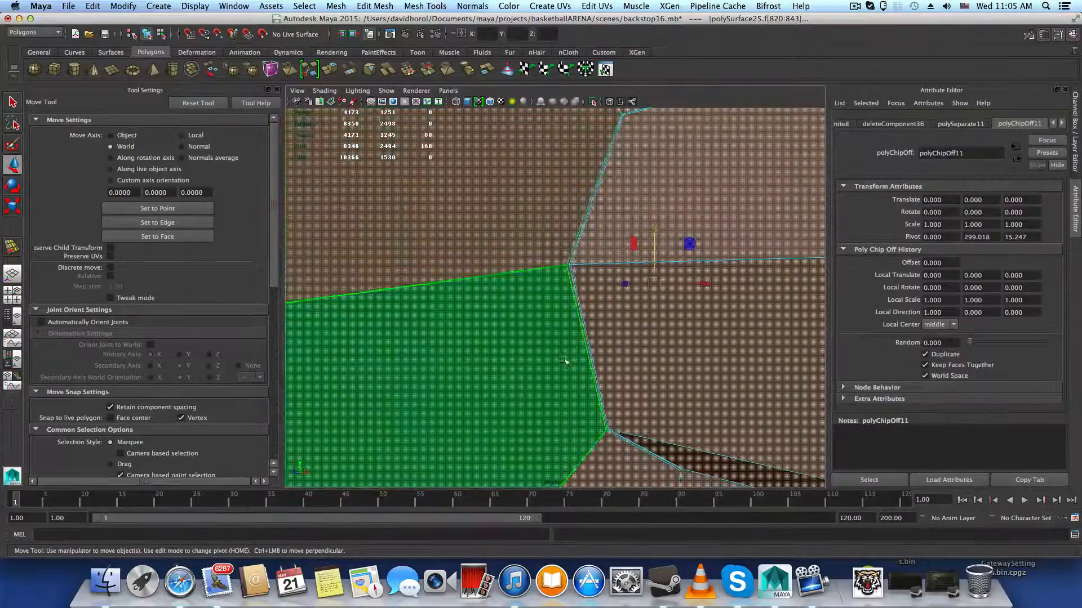
{"action": "key", "text": "f"}
{"action": "left_click_drag", "start_coordinate": [615, 369], "coordinate": [678, 381], "text": "alt"}
{"action": "left_click_drag", "start_coordinate": [703, 381], "coordinate": [569, 383], "text": "alt"}
{"action": "left_click", "coordinate": [426, 6]}
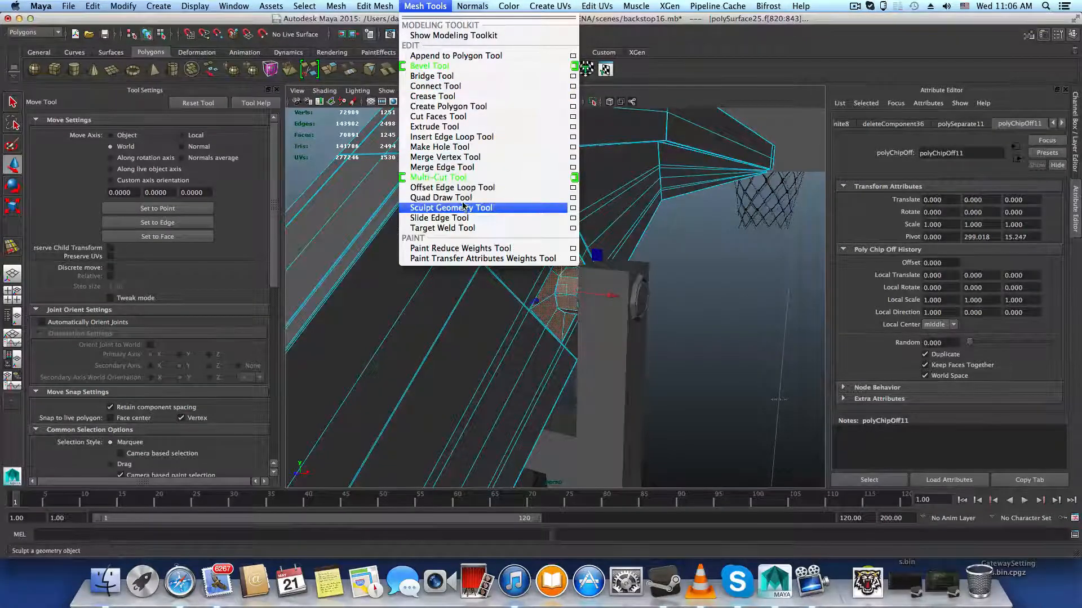
{"action": "mouse_move", "coordinate": [376, 6]}
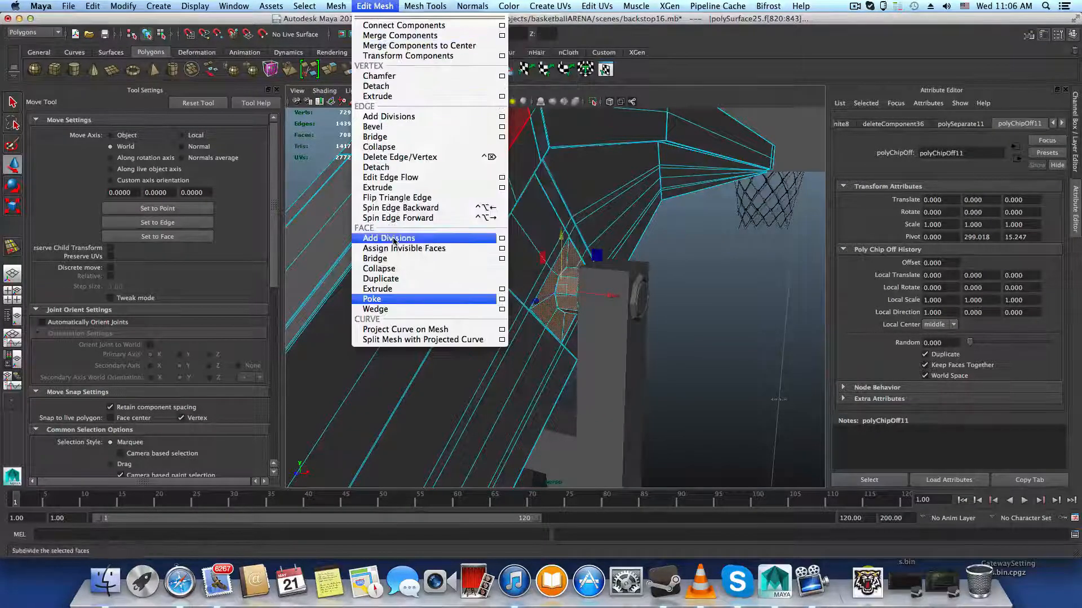
{"action": "left_click", "coordinate": [381, 279]}
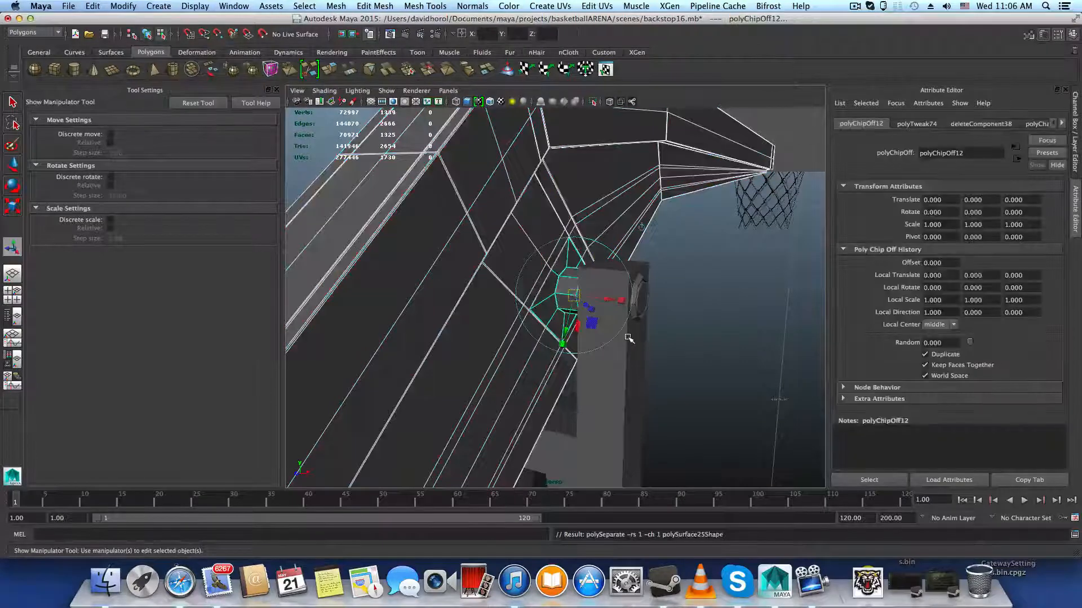
Step: Select the duplicated pivot collar as a whole object and center its pivot
{"action": "key", "text": "F8"}
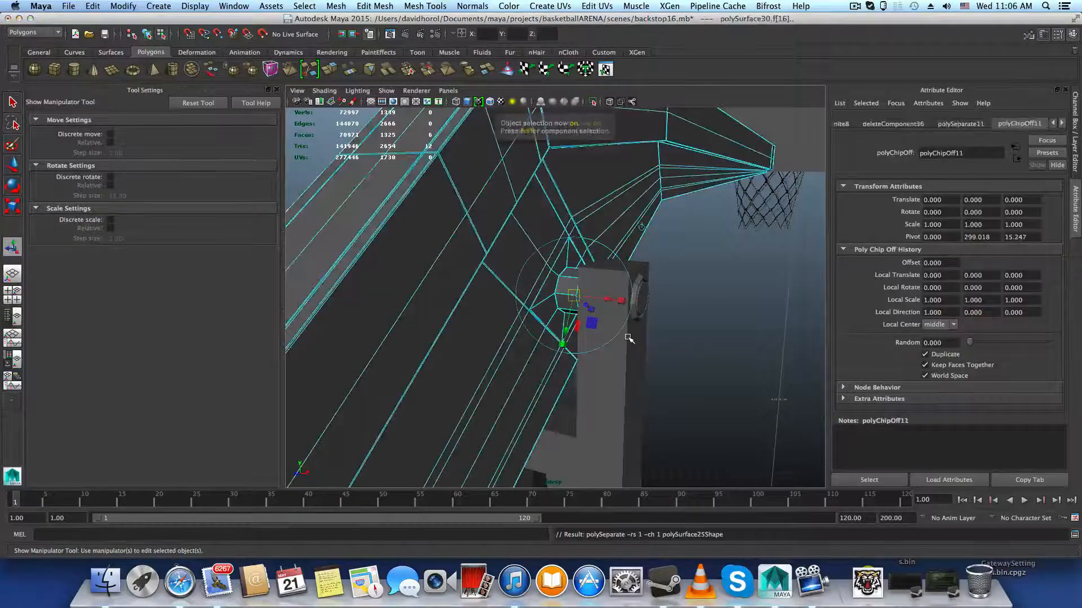
{"action": "left_click", "coordinate": [337, 215], "text": "shift"}
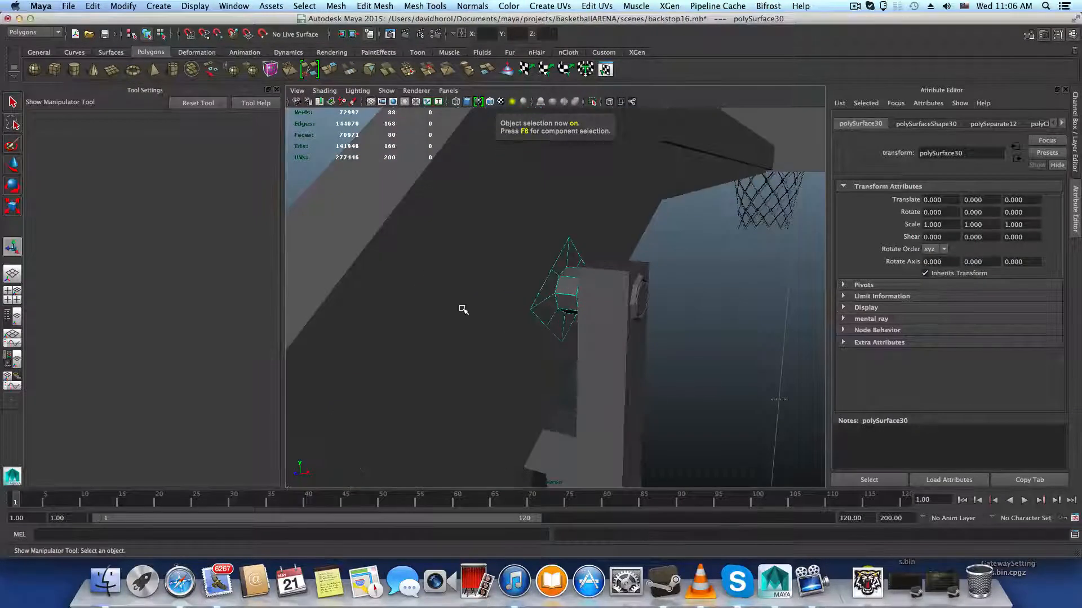
{"action": "left_click", "coordinate": [123, 6]}
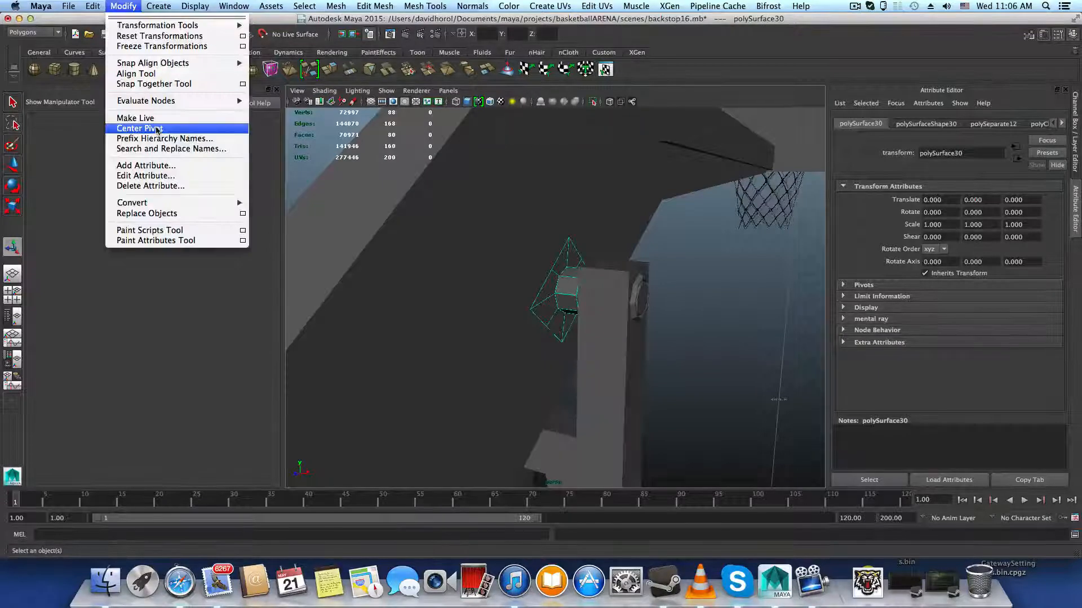
{"action": "left_click", "coordinate": [139, 128]}
{"action": "key", "text": "f"}
Step: Move the duplicated collar down the arm toward the shorter support post, to about X 1.993, Y -29.755, Z 41.227
{"action": "key", "text": "w"}
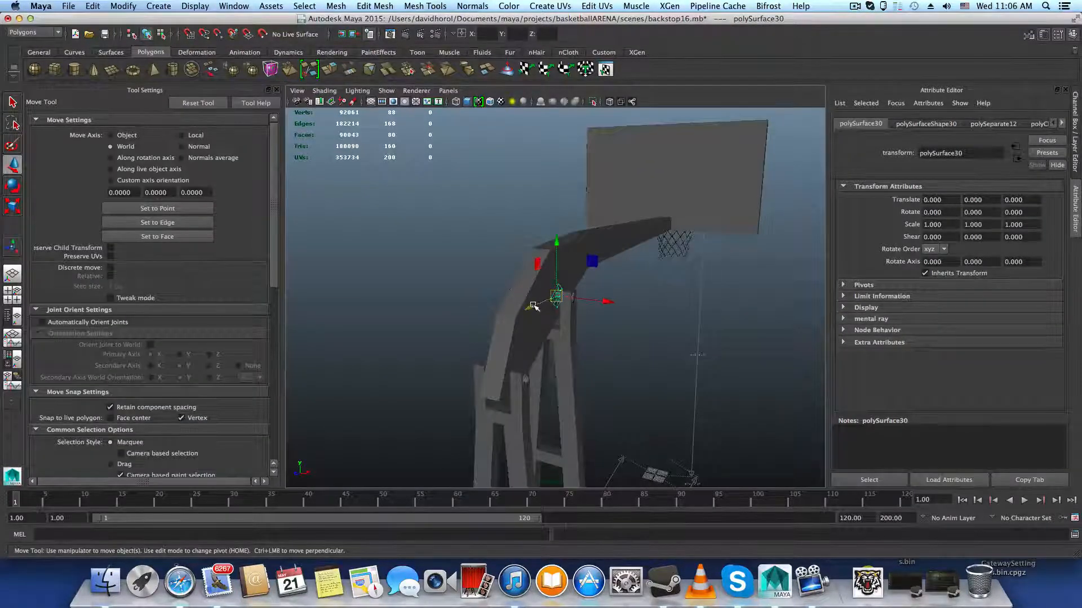
{"action": "left_click_drag", "start_coordinate": [533, 307], "coordinate": [644, 184]}
{"action": "left_click_drag", "start_coordinate": [468, 296], "coordinate": [593, 322]}
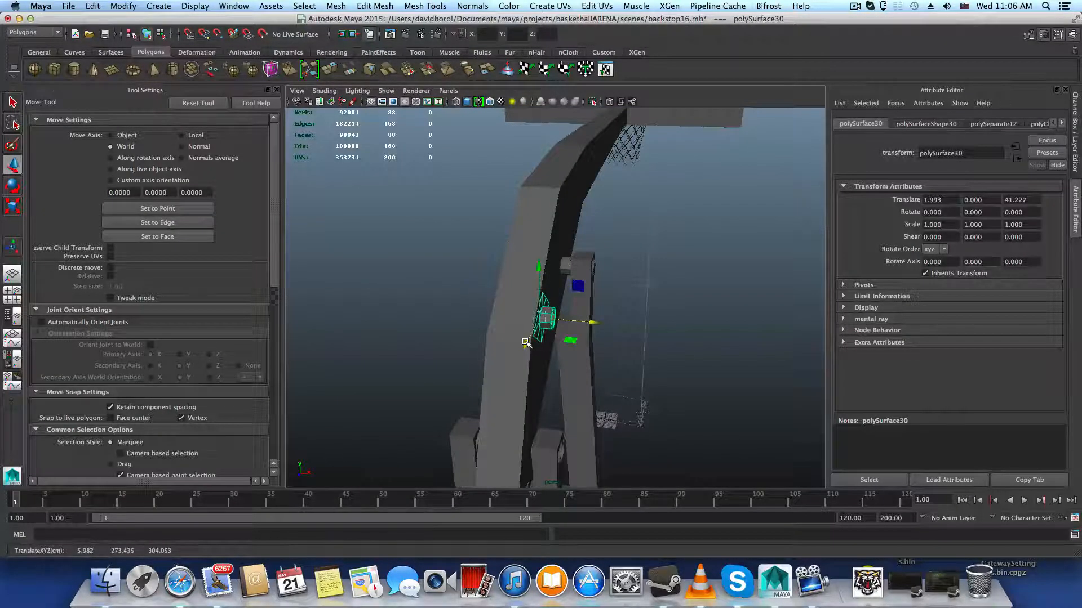
{"action": "left_click_drag", "start_coordinate": [537, 265], "coordinate": [517, 315]}
Step: Add the curved arm to the selection and isolate it together with the duplicated collar
{"action": "left_click", "coordinate": [517, 316]}
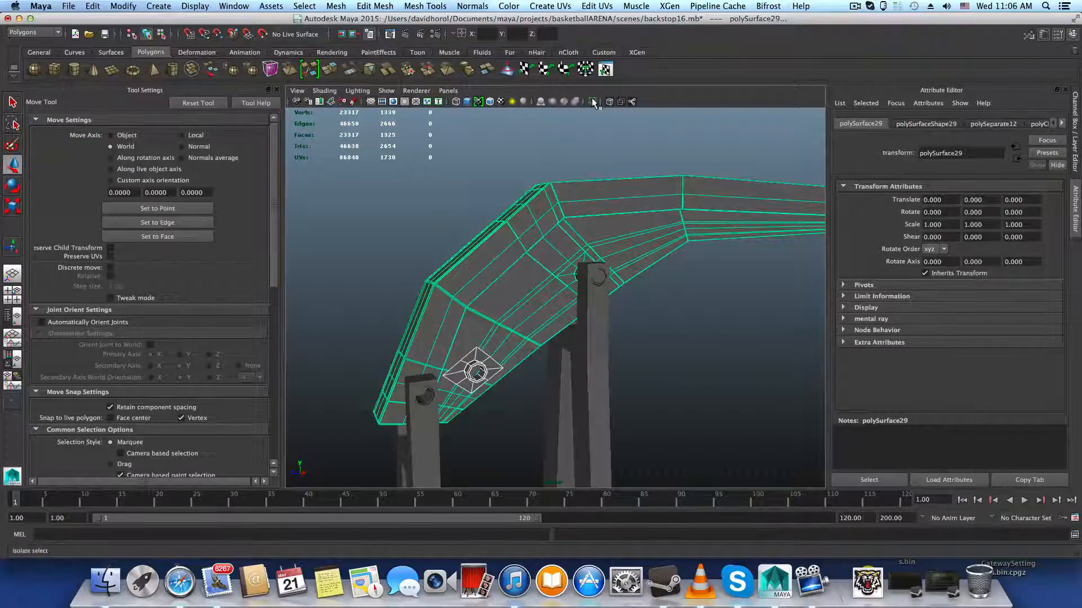
{"action": "left_click", "coordinate": [592, 102]}
{"action": "right_click_drag", "start_coordinate": [591, 105], "coordinate": [671, 216], "text": "alt"}
{"action": "middle_click_drag", "start_coordinate": [583, 194], "coordinate": [562, 275], "text": "alt"}
Step: Move the duplicated collar across to the arm's lower end, to about Translate Z 57.907
{"action": "left_click", "coordinate": [543, 242]}
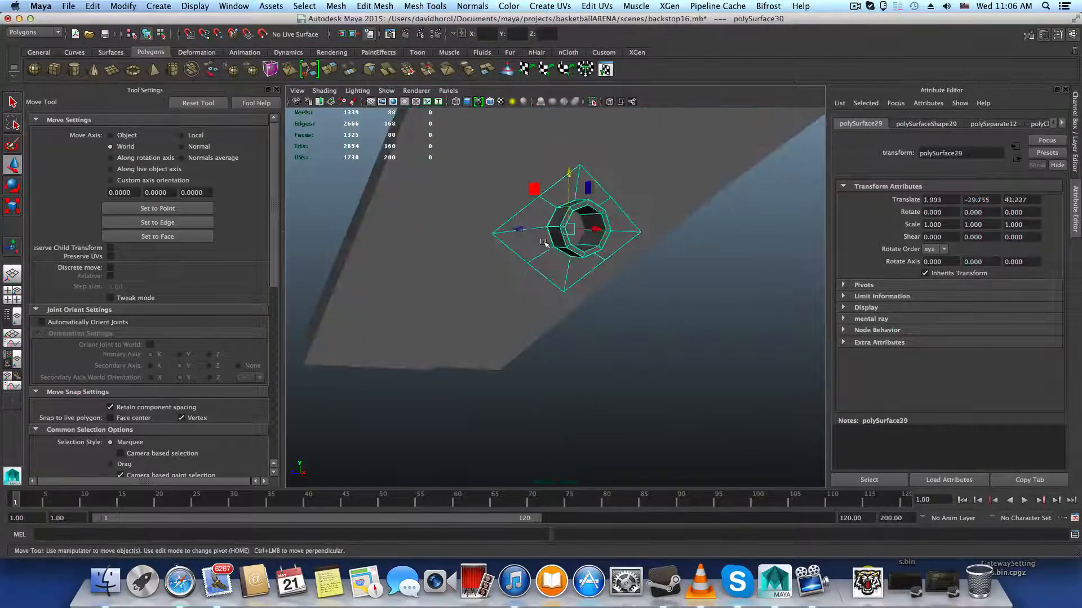
{"action": "left_click_drag", "start_coordinate": [527, 230], "coordinate": [479, 274]}
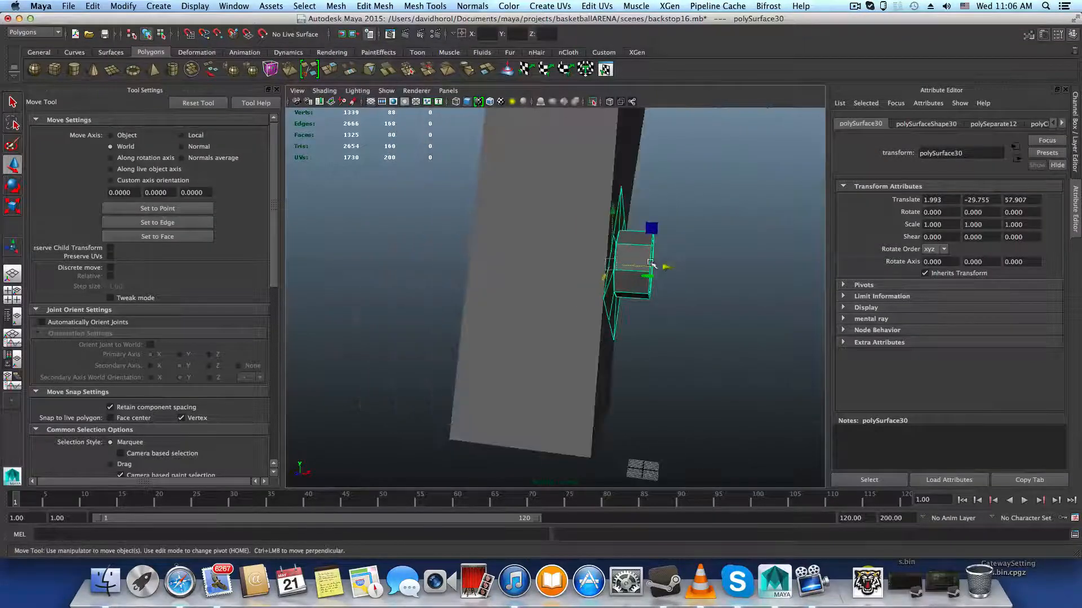
{"action": "left_click_drag", "start_coordinate": [651, 264], "coordinate": [472, 233], "text": "alt"}
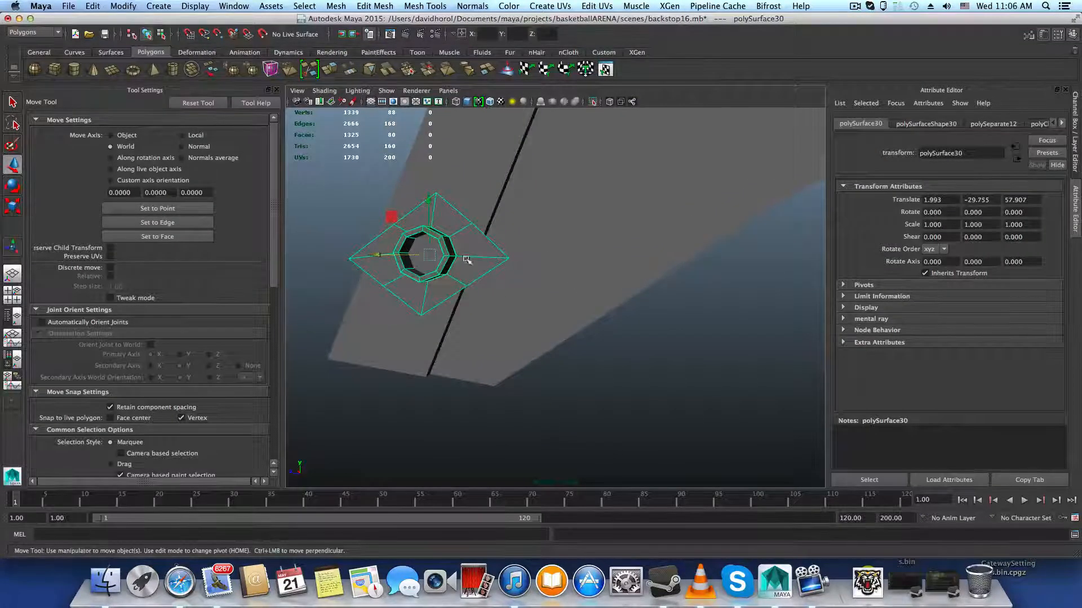
{"action": "left_click_drag", "start_coordinate": [352, 184], "coordinate": [511, 245], "text": "alt"}
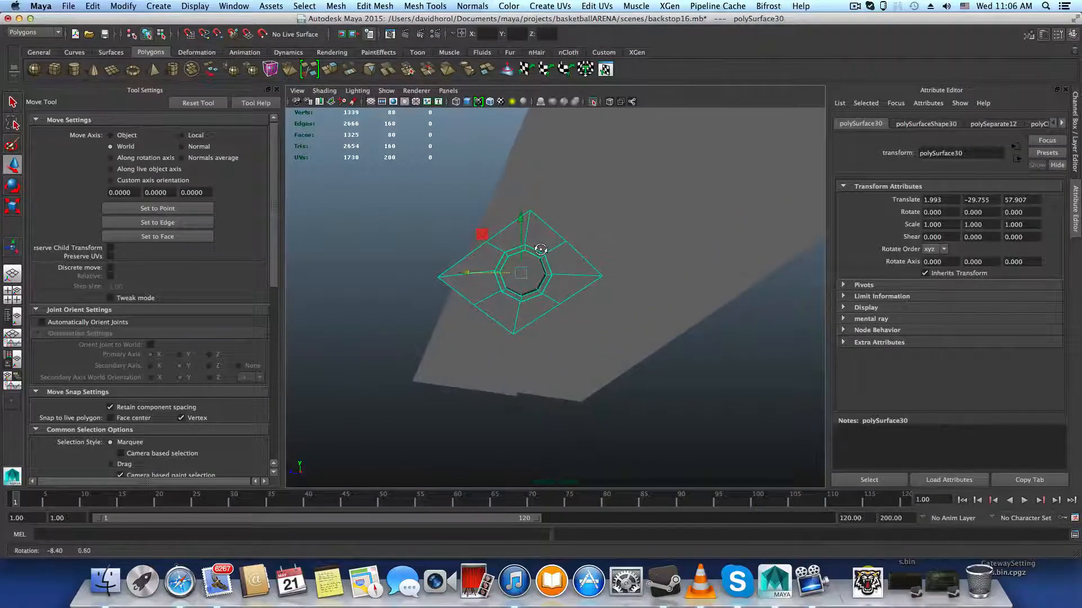
Step: Move three mid-side vertices of the duplicated collar's diamond-shaped flange slightly inward along the horizontal axis
{"action": "right_click_drag", "start_coordinate": [510, 245], "coordinate": [451, 240]}
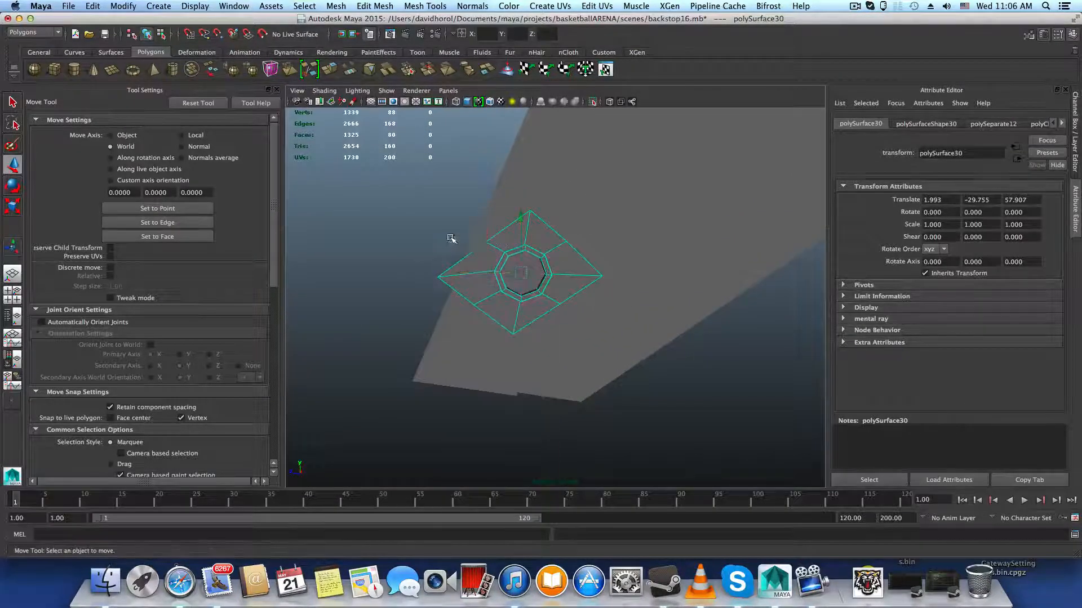
{"action": "left_click", "coordinate": [497, 248]}
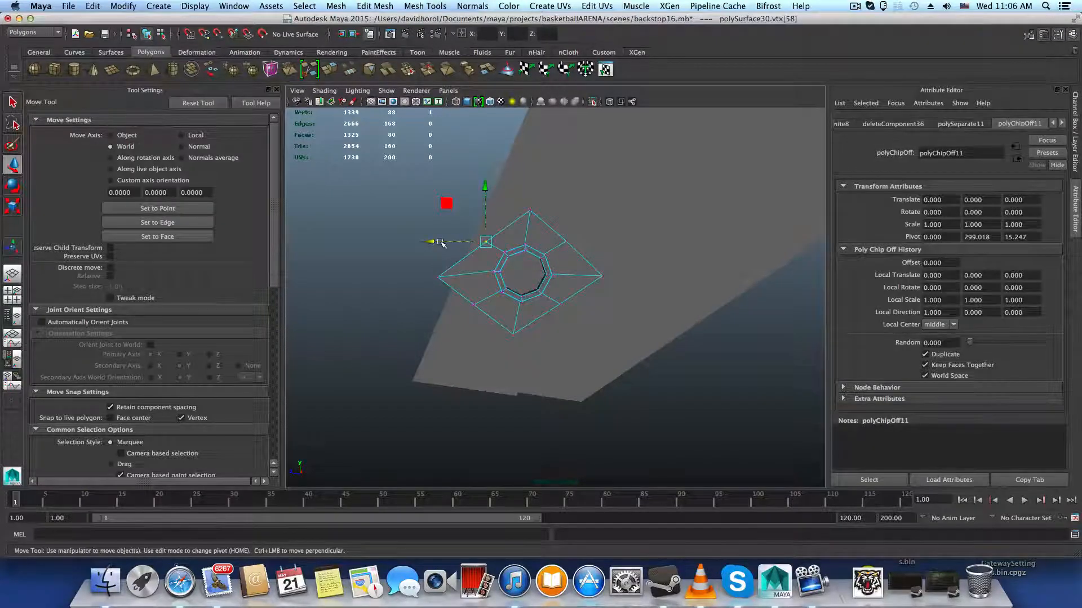
{"action": "left_click_drag", "start_coordinate": [435, 241], "coordinate": [445, 241]}
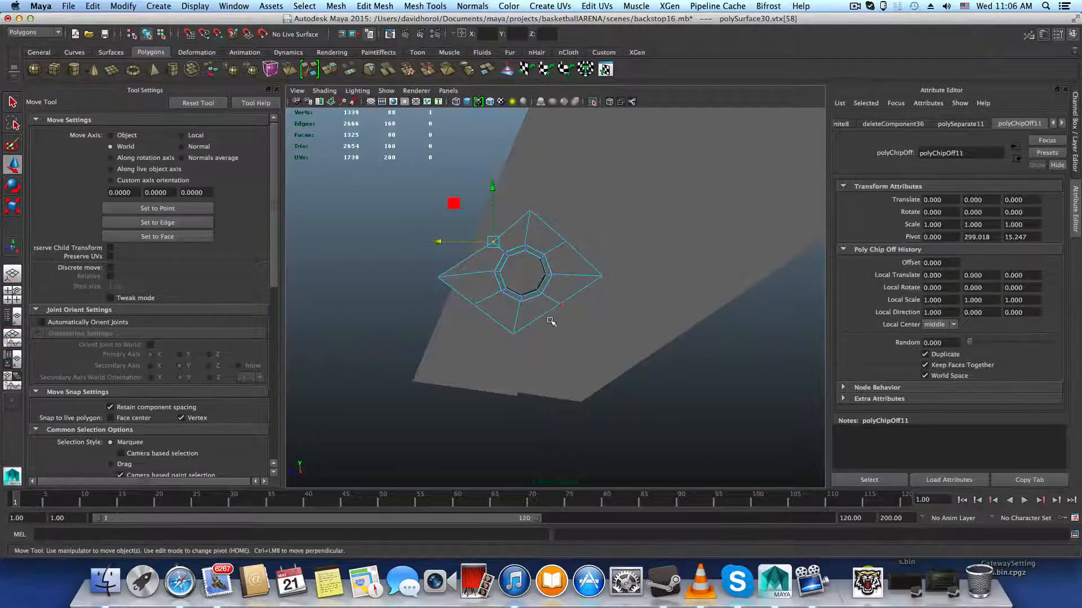
{"action": "left_click", "coordinate": [546, 304]}
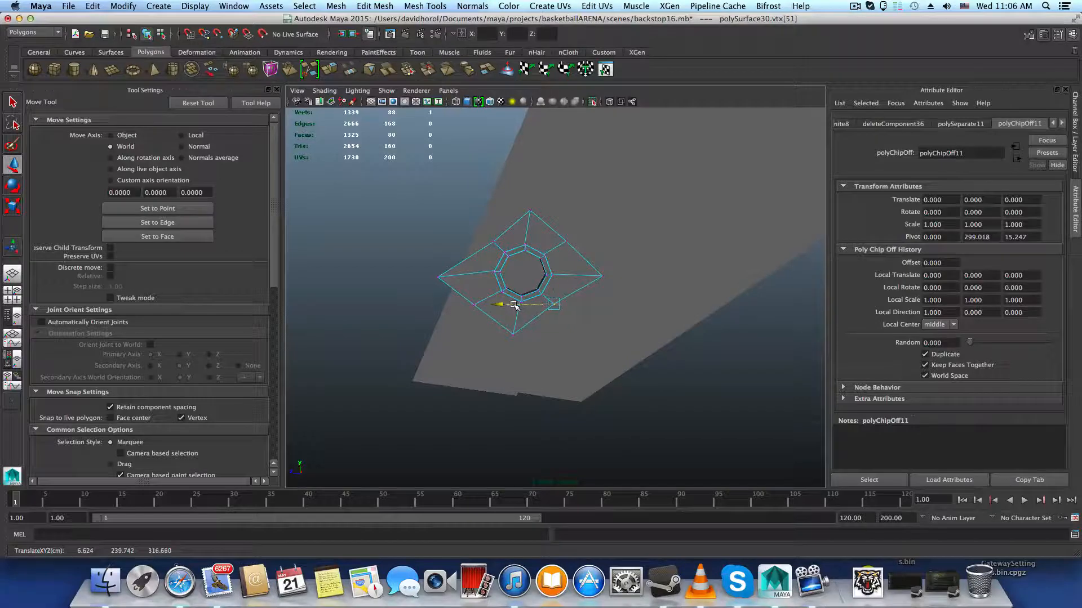
{"action": "scroll", "coordinate": [524, 310], "scroll_direction": "up", "scroll_amount": 3}
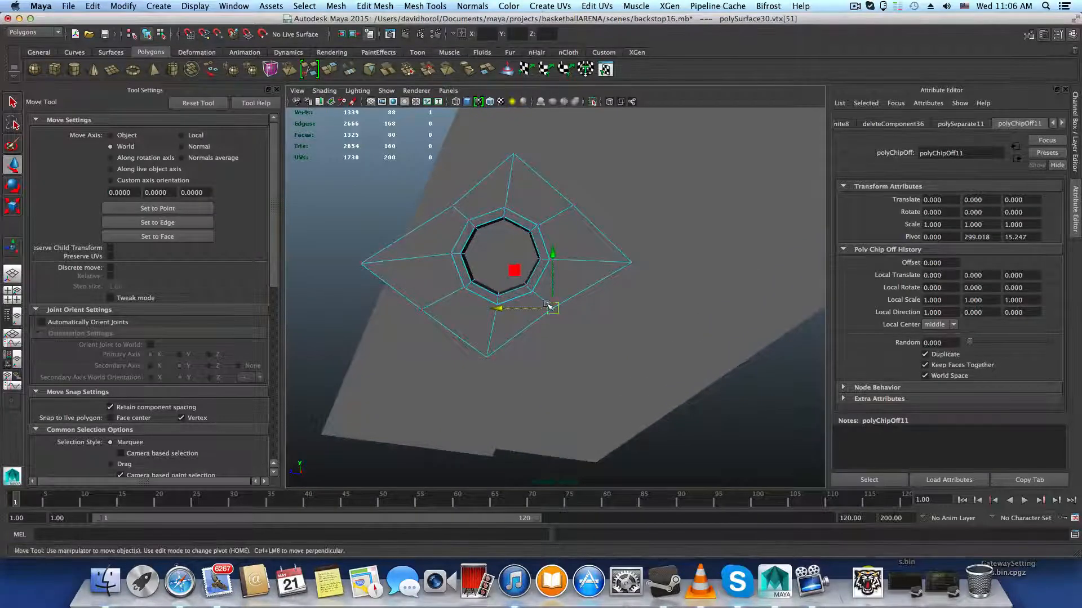
{"action": "left_click", "coordinate": [566, 205]}
{"action": "left_click_drag", "start_coordinate": [555, 204], "coordinate": [534, 204]}
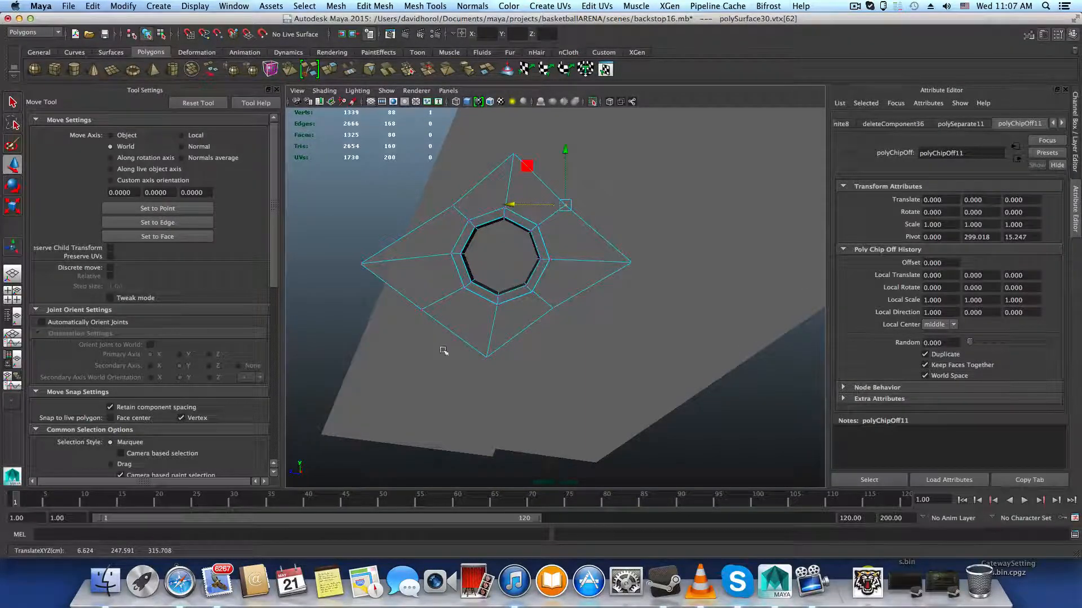
Step: Nudge the collar flange's lower-left mid-side vertex and its bottom corner vertex slightly inward along the horizontal axis
{"action": "left_click", "coordinate": [420, 310]}
{"action": "left_click_drag", "start_coordinate": [393, 310], "coordinate": [404, 309]}
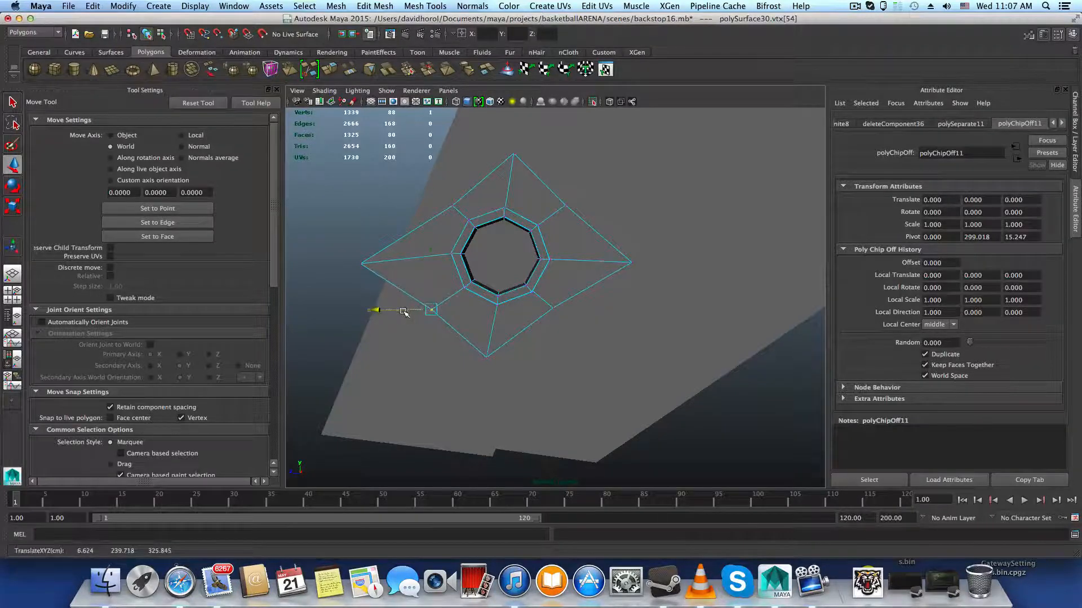
{"action": "left_click", "coordinate": [484, 356]}
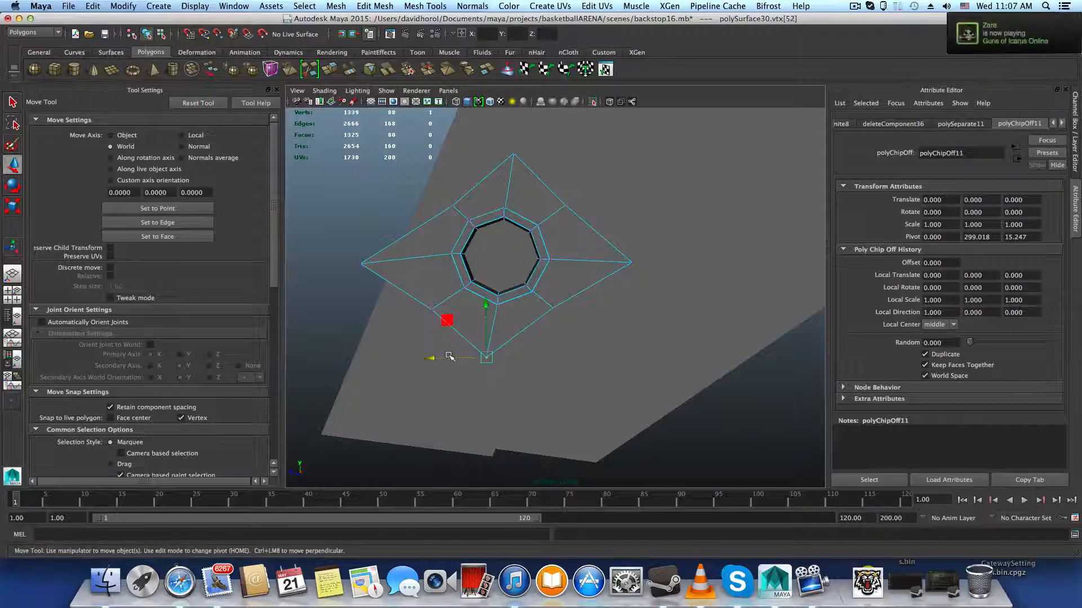
{"action": "left_click_drag", "start_coordinate": [450, 358], "coordinate": [459, 357]}
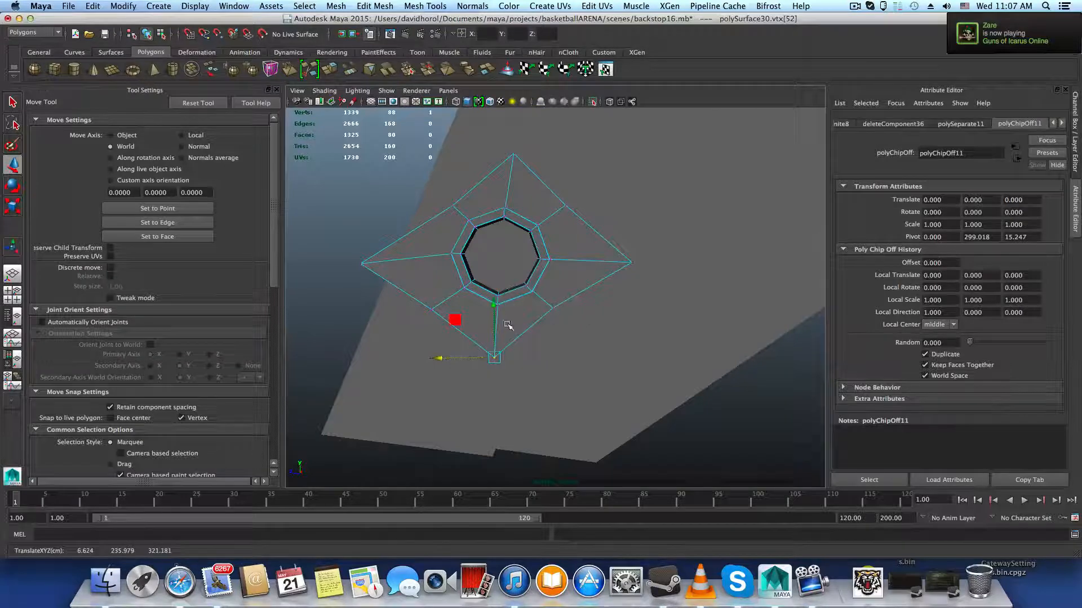
Step: Raise the flange's left and right corner vertices slightly and pull both inward toward the octagonal ring
{"action": "left_click", "coordinate": [632, 263]}
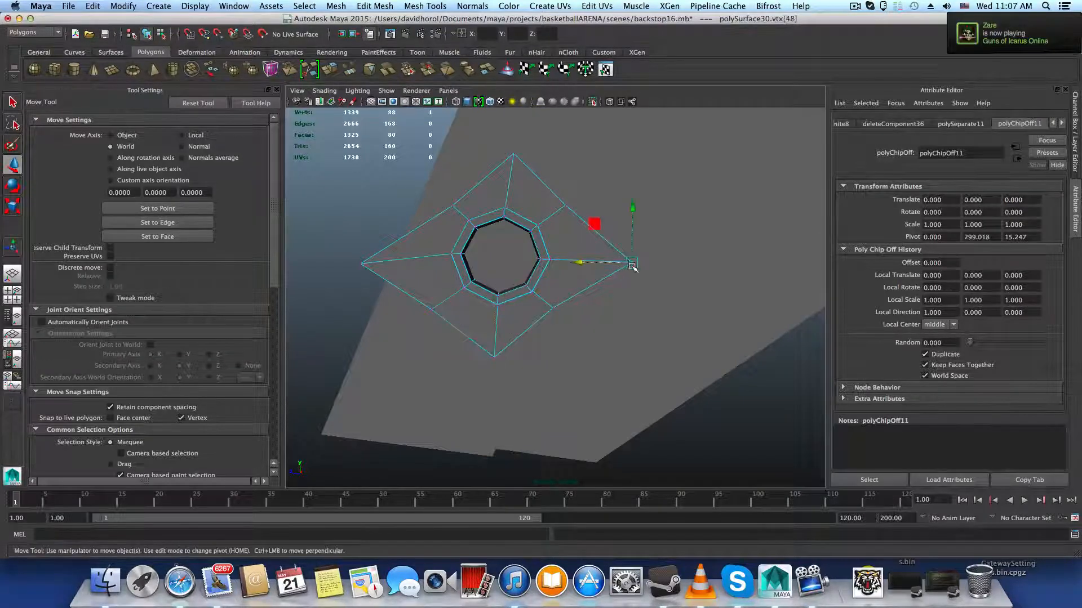
{"action": "left_click_drag", "start_coordinate": [632, 226], "coordinate": [633, 222]}
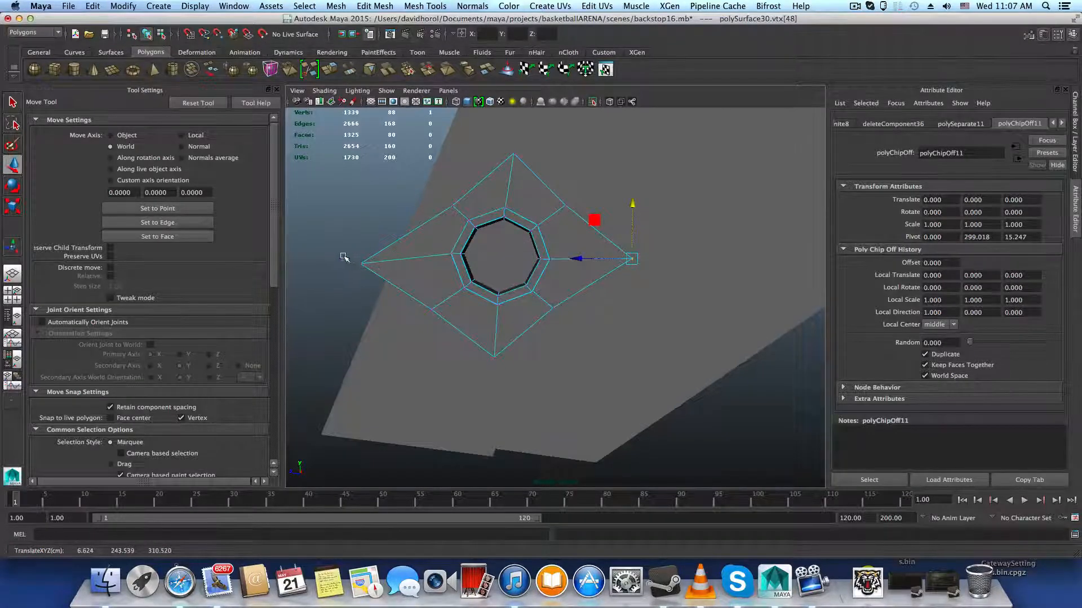
{"action": "left_click", "coordinate": [360, 263]}
{"action": "left_click_drag", "start_coordinate": [358, 210], "coordinate": [354, 215]}
{"action": "left_click_drag", "start_coordinate": [315, 262], "coordinate": [339, 262]}
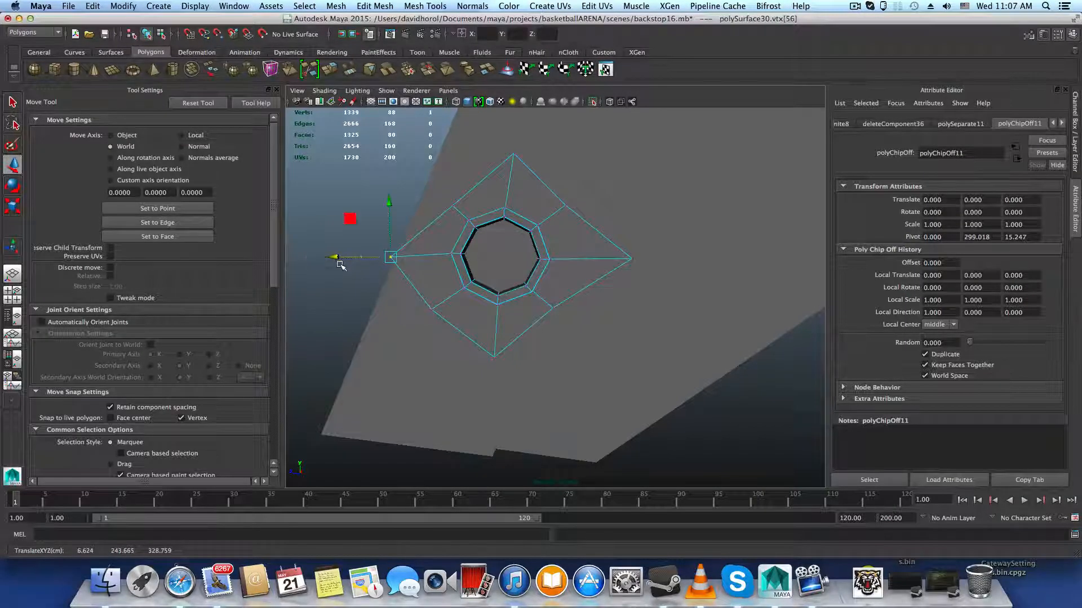
{"action": "left_click", "coordinate": [633, 259]}
{"action": "left_click_drag", "start_coordinate": [575, 258], "coordinate": [539, 258]}
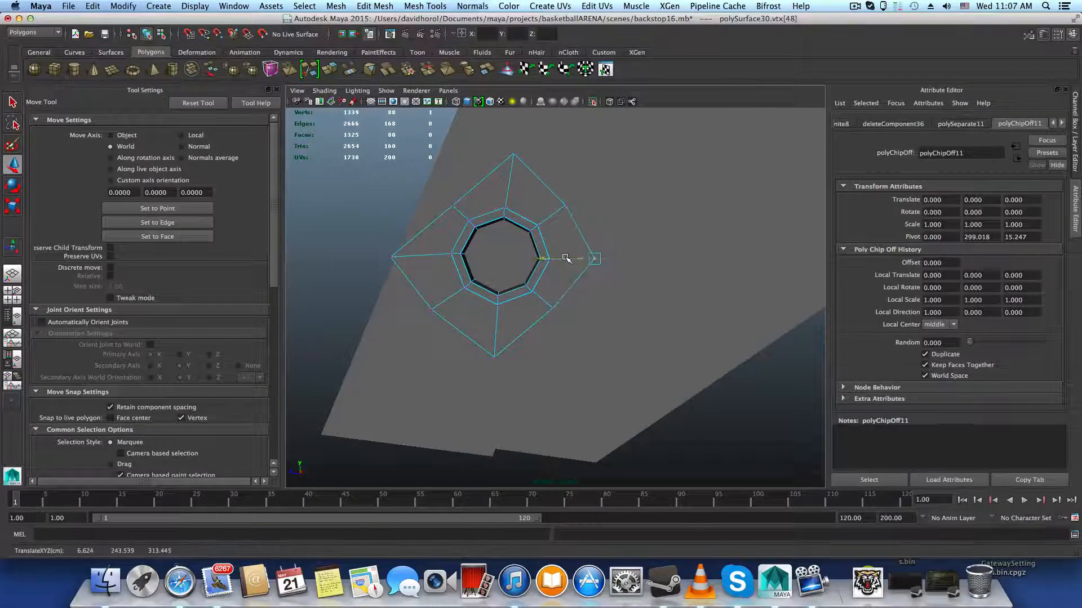
Step: Lower the flange's top corner vertex and shift it slightly left, and pull the left corner vertex a little further inward
{"action": "left_click", "coordinate": [513, 153]}
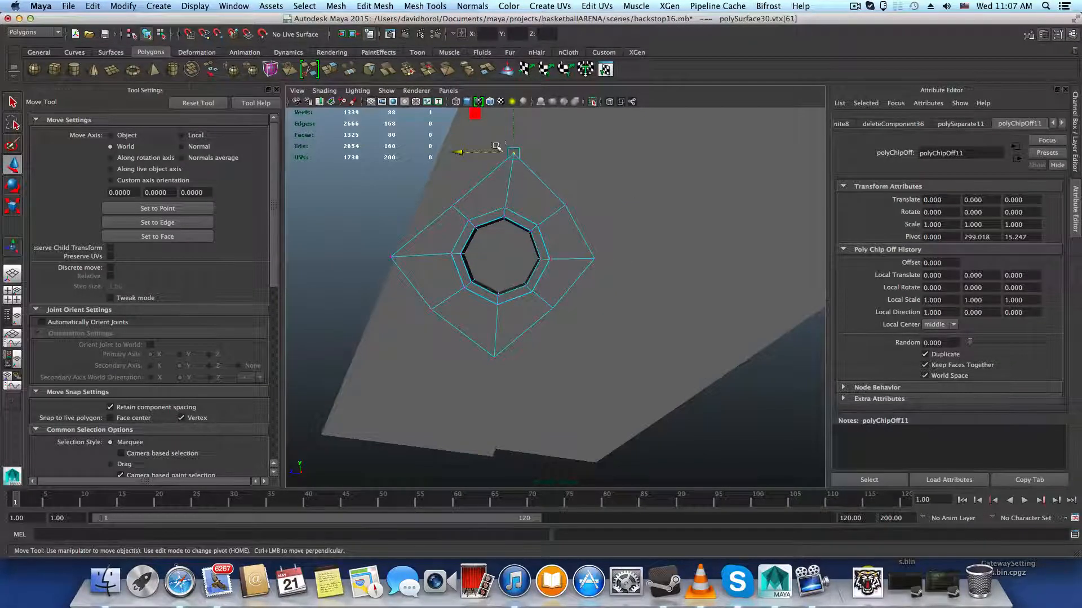
{"action": "left_click_drag", "start_coordinate": [514, 126], "coordinate": [511, 139]}
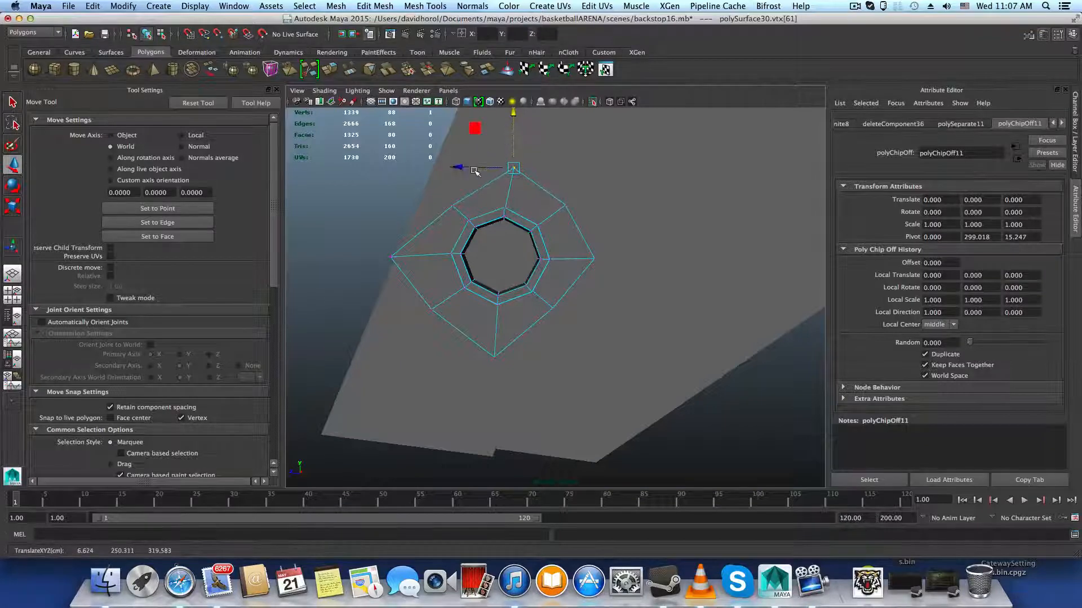
{"action": "left_click_drag", "start_coordinate": [475, 171], "coordinate": [469, 166]}
{"action": "left_click", "coordinate": [390, 256]}
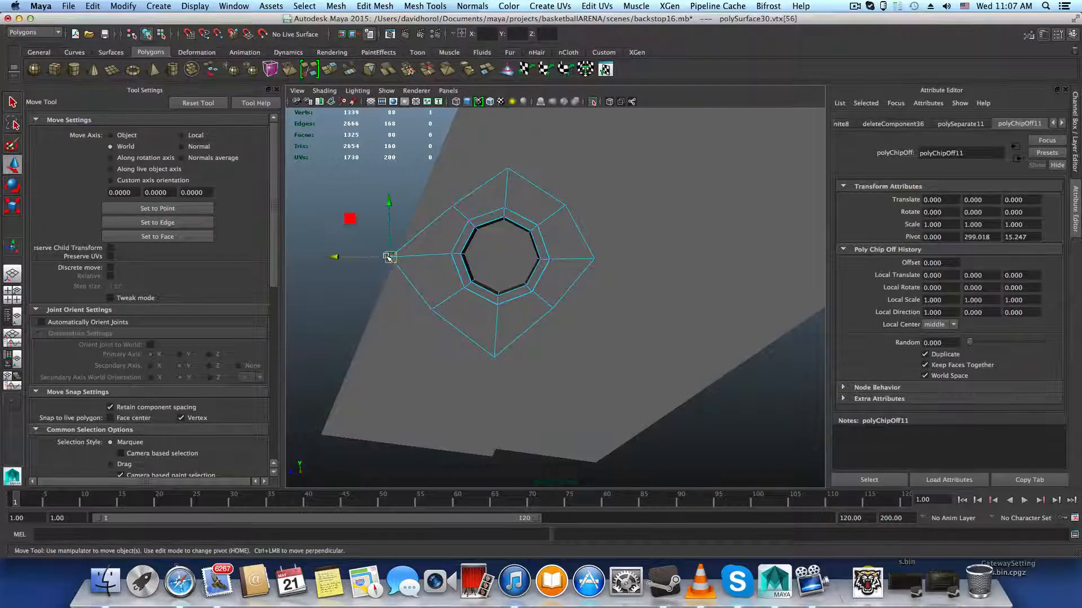
{"action": "left_click_drag", "start_coordinate": [370, 258], "coordinate": [380, 257]}
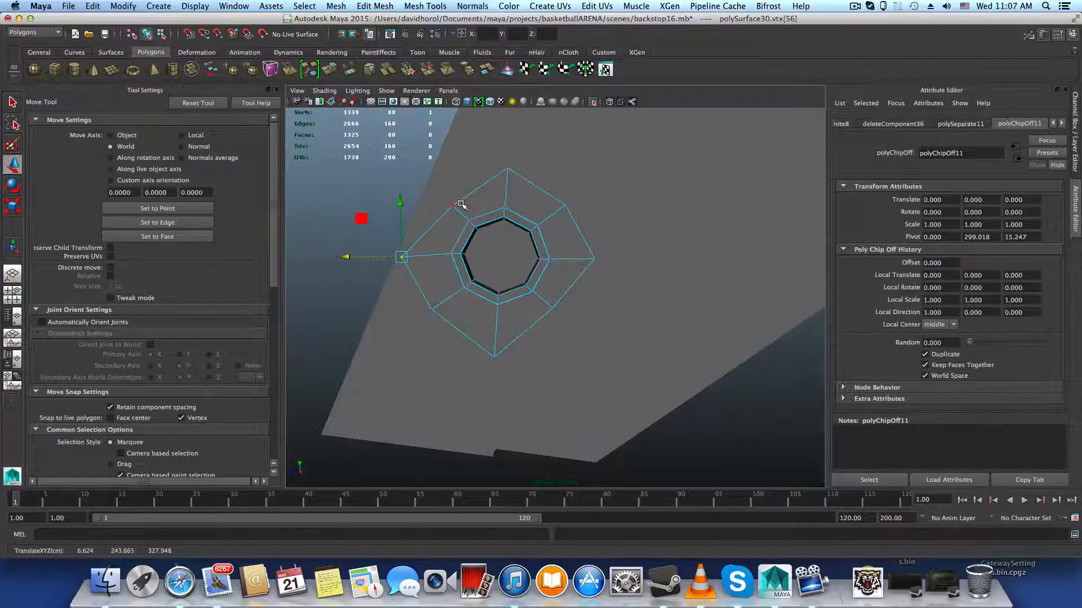
Step: Select all eight outer vertices of the flange and scale them uniformly inward to about 0.787
{"action": "left_click", "coordinate": [451, 204]}
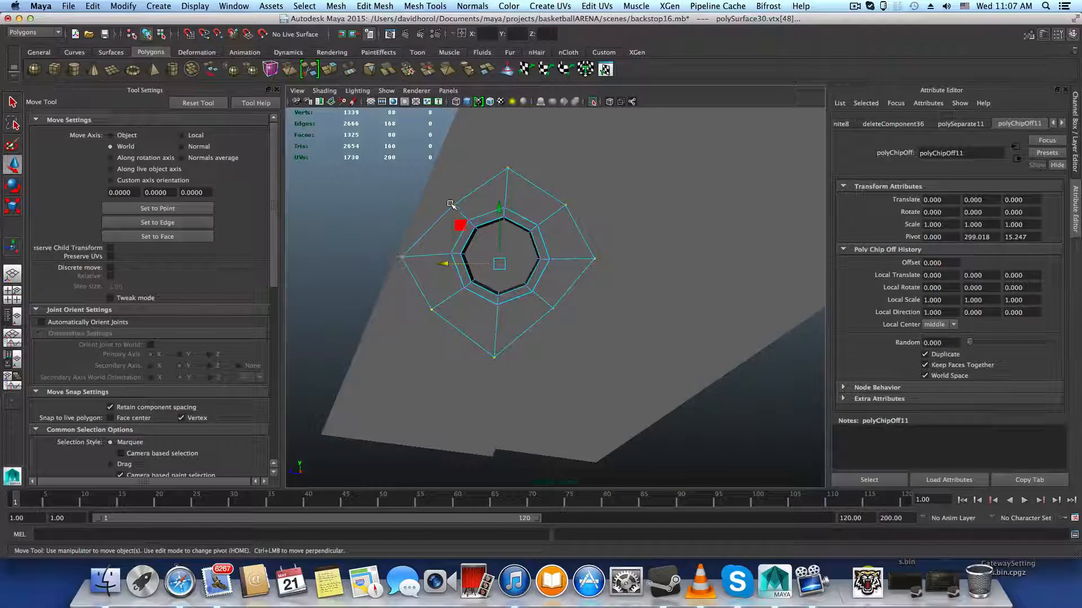
{"action": "key", "text": "r"}
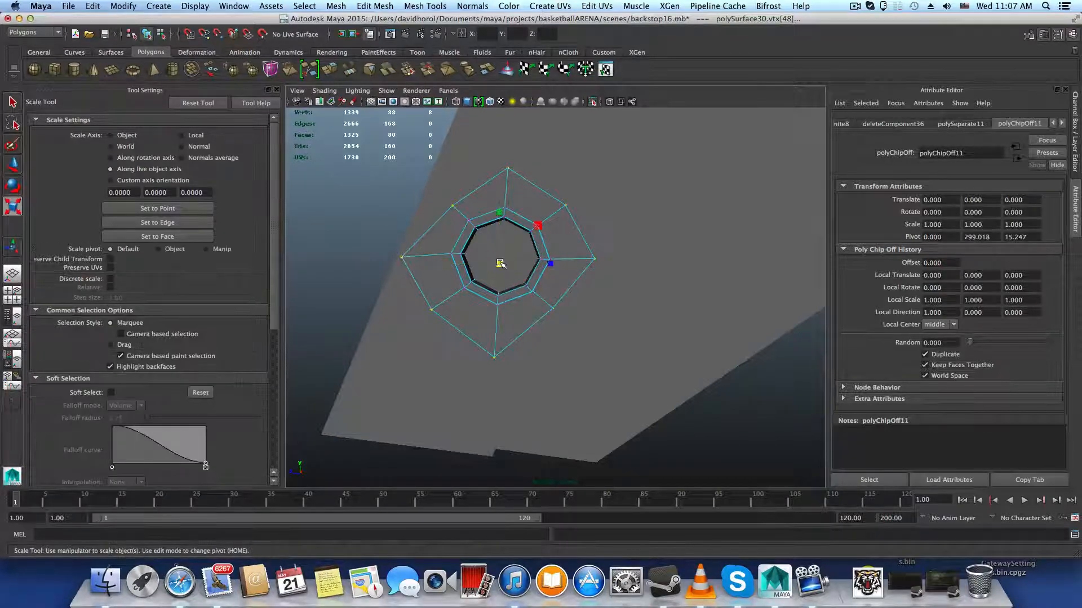
{"action": "left_click_drag", "start_coordinate": [500, 263], "coordinate": [471, 267]}
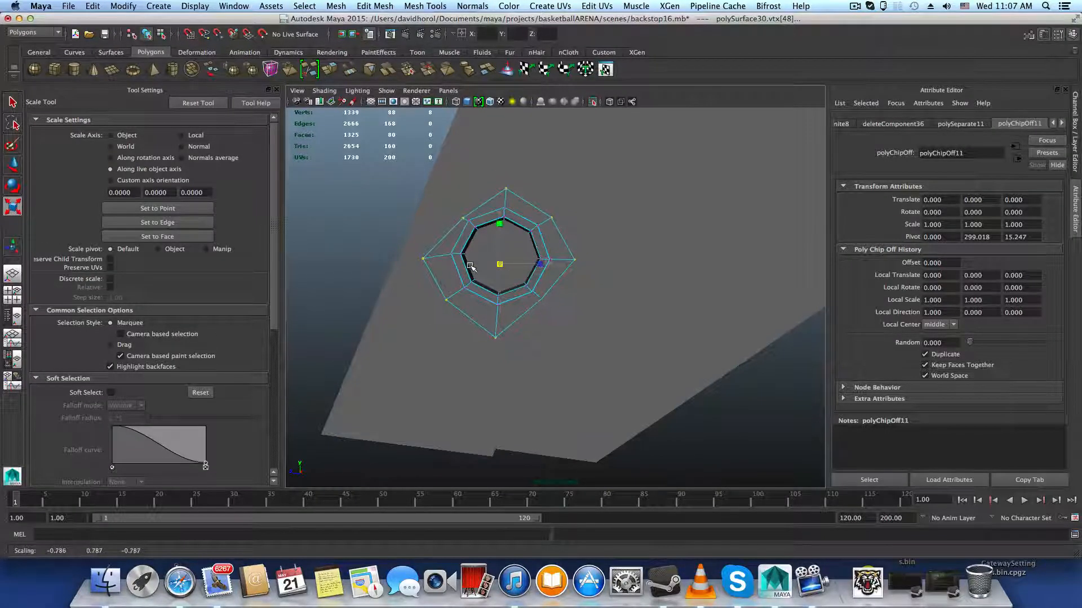
{"action": "key", "text": "ctrl+z"}
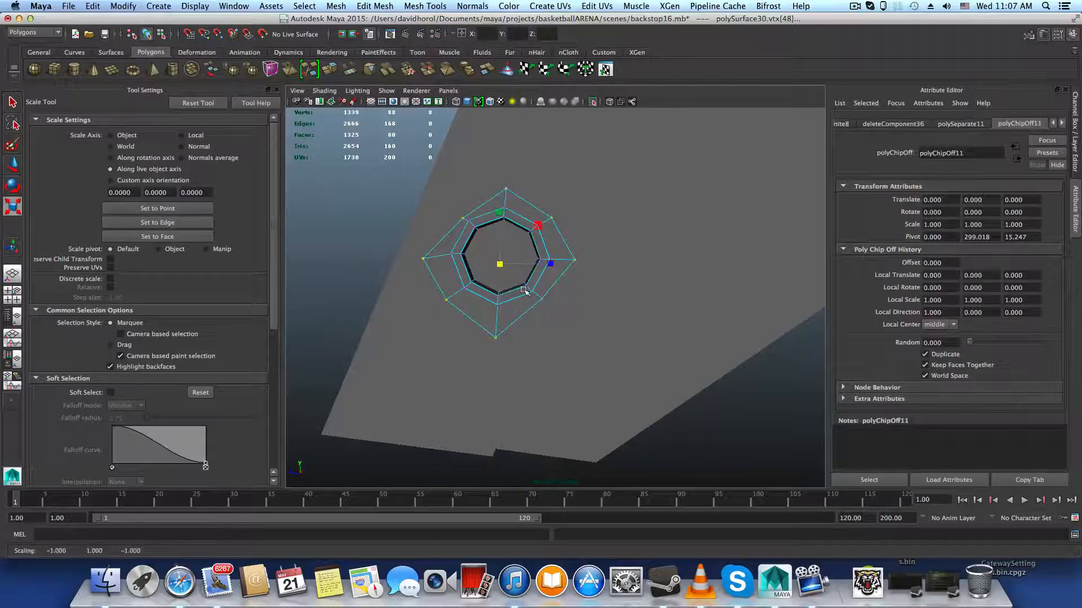
{"action": "left_click", "coordinate": [461, 218]}
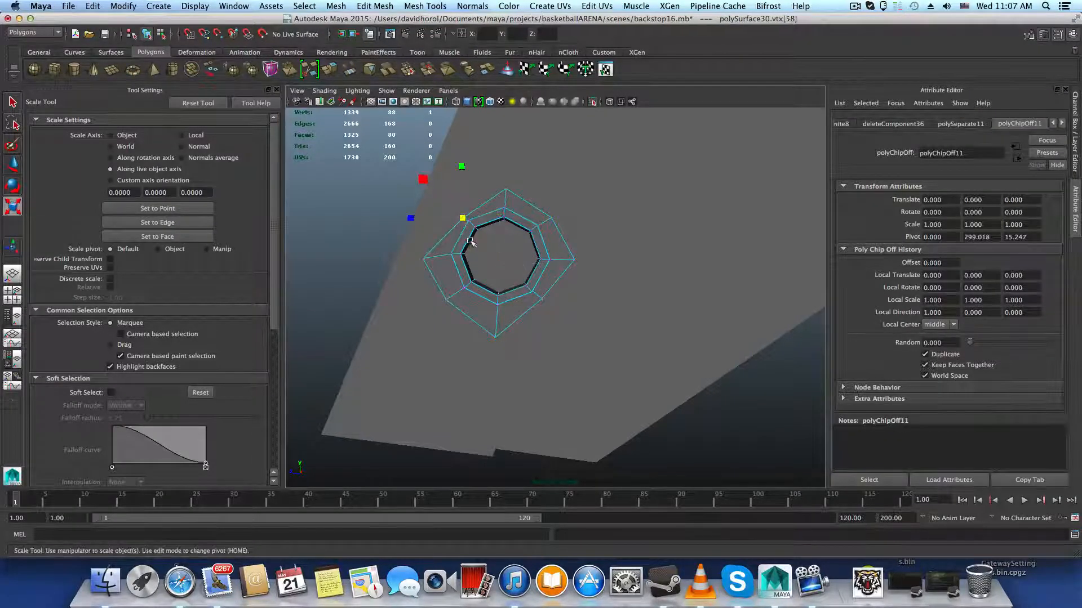
Step: Return to object selection and display the wireframe on the shaded models
{"action": "key", "text": "F8"}
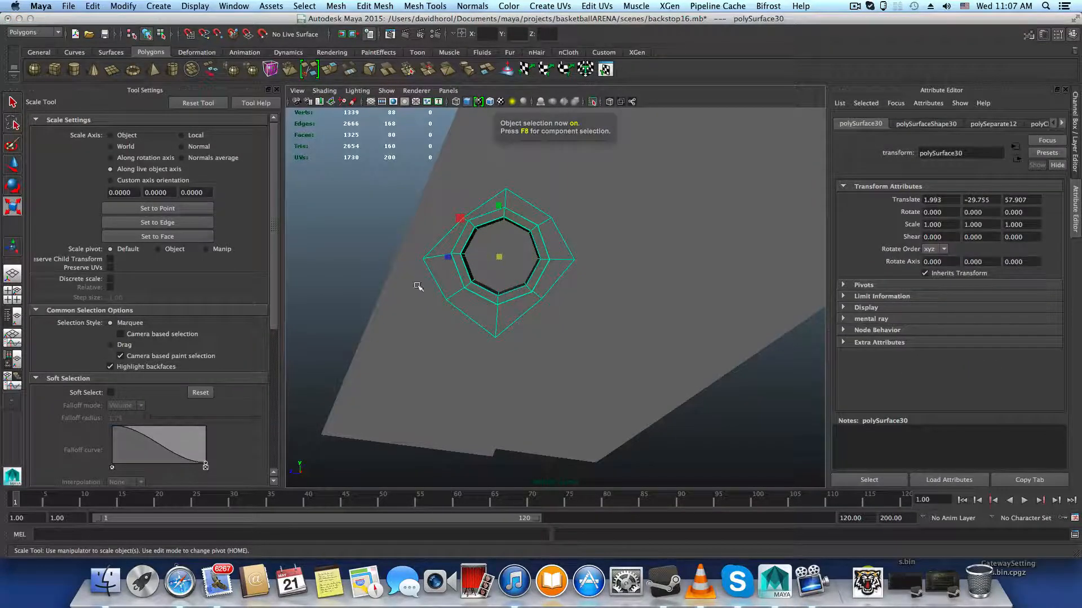
{"action": "left_click", "coordinate": [324, 91]}
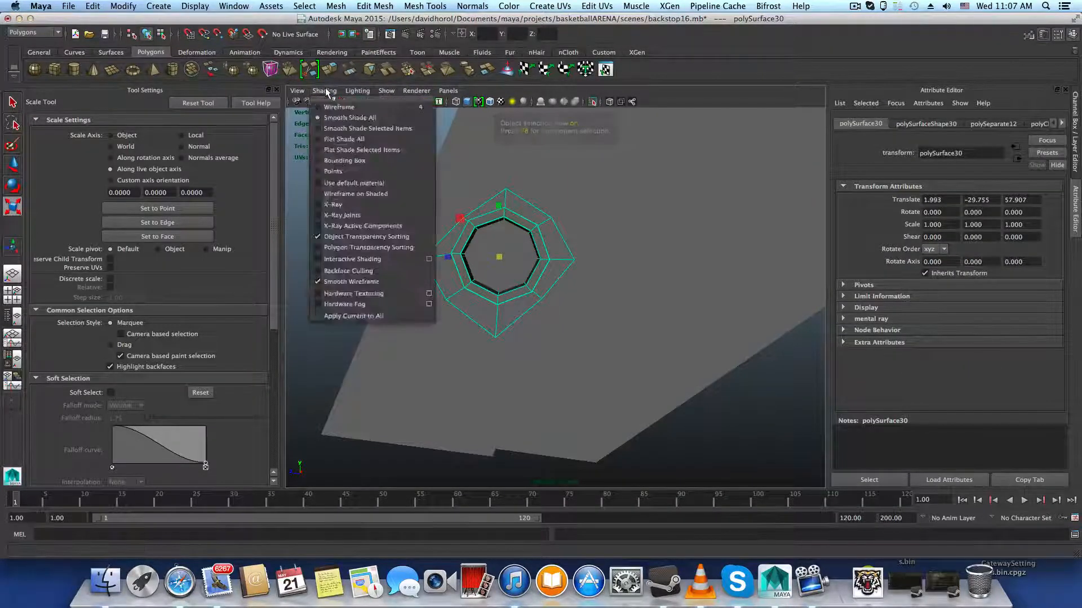
{"action": "left_click", "coordinate": [334, 195]}
Step: Rotate the collar to about 28.350° in X and move it to about Translate Y -32.744, Z 59.402
{"action": "mouse_move", "coordinate": [491, 268]}
{"action": "left_mouse_down", "text": "alt"}
{"action": "mouse_move", "coordinate": [536, 250]}
{"action": "mouse_move", "coordinate": [533, 213]}
{"action": "mouse_move", "coordinate": [503, 223]}
{"action": "mouse_move", "coordinate": [476, 277]}
{"action": "left_mouse_up", "text": "alt"}
{"action": "key", "text": "w"}
{"action": "key", "text": "e"}
{"action": "key", "text": "w"}
{"action": "left_click", "coordinate": [470, 295]}
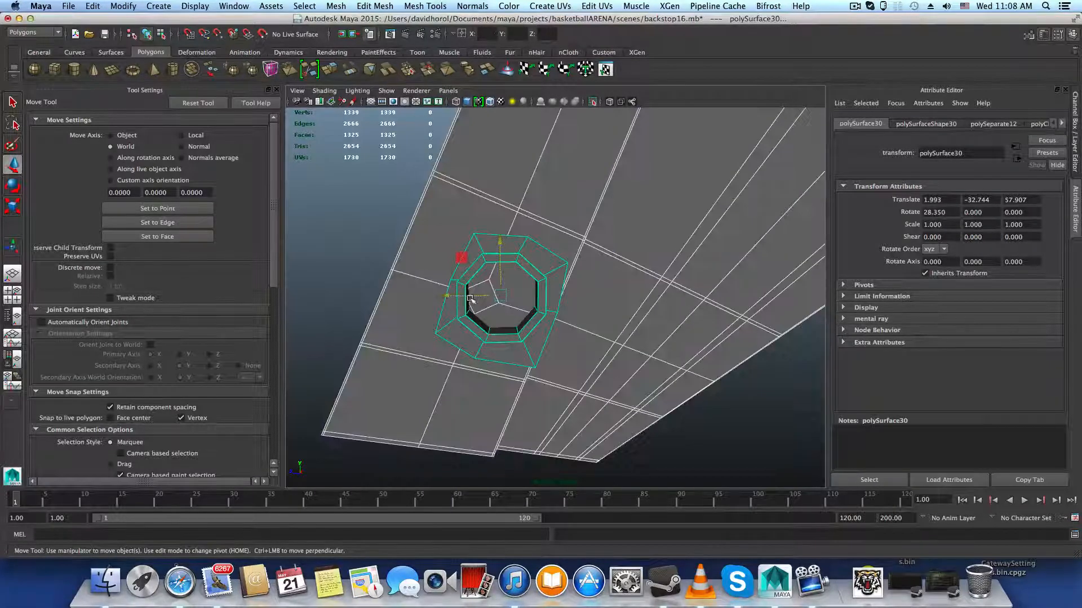
{"action": "left_click", "coordinate": [475, 302]}
{"action": "left_click_drag", "start_coordinate": [475, 297], "coordinate": [547, 362]}
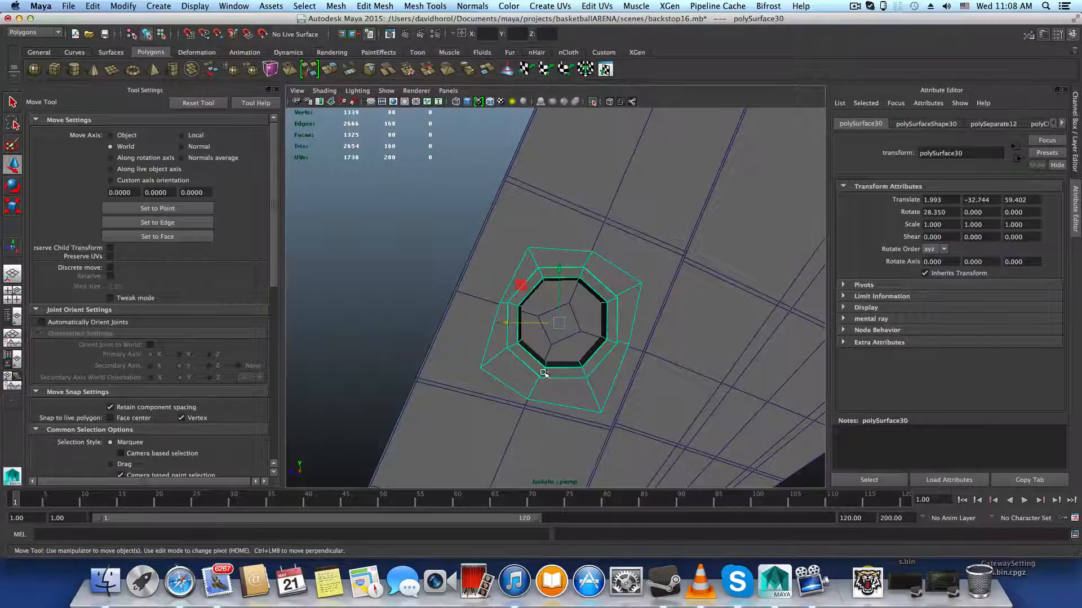
Step: Fine-tune the collar's tilt to about 29.820° in X and lower it to about Translate Y -32.925
{"action": "left_click_drag", "start_coordinate": [598, 279], "coordinate": [604, 187], "text": "alt"}
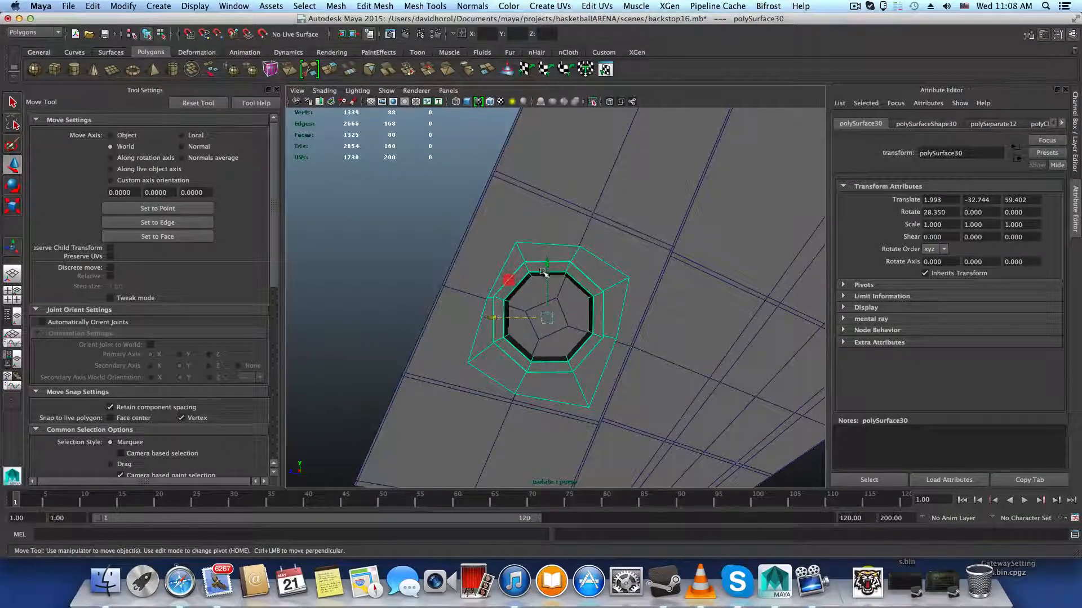
{"action": "left_click_drag", "start_coordinate": [543, 273], "coordinate": [546, 270]}
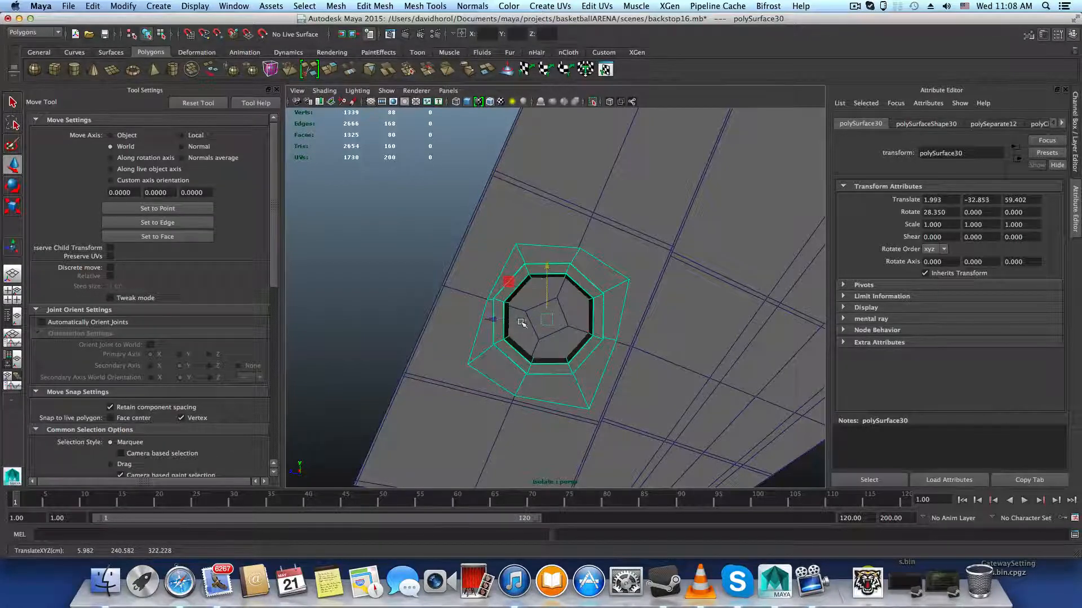
{"action": "key", "text": "e"}
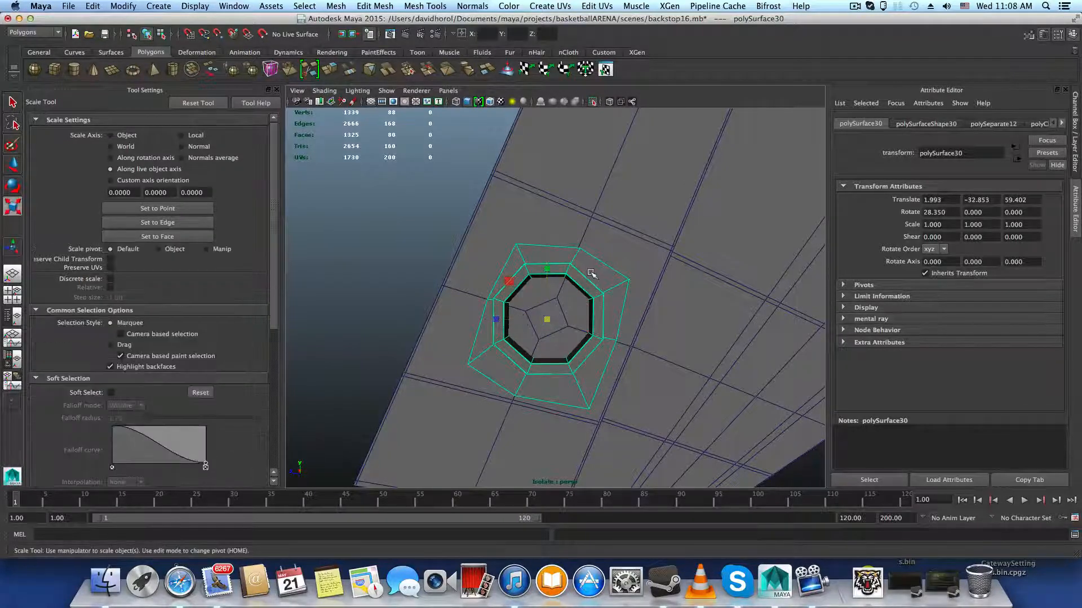
{"action": "left_click_drag", "start_coordinate": [583, 280], "coordinate": [579, 283]}
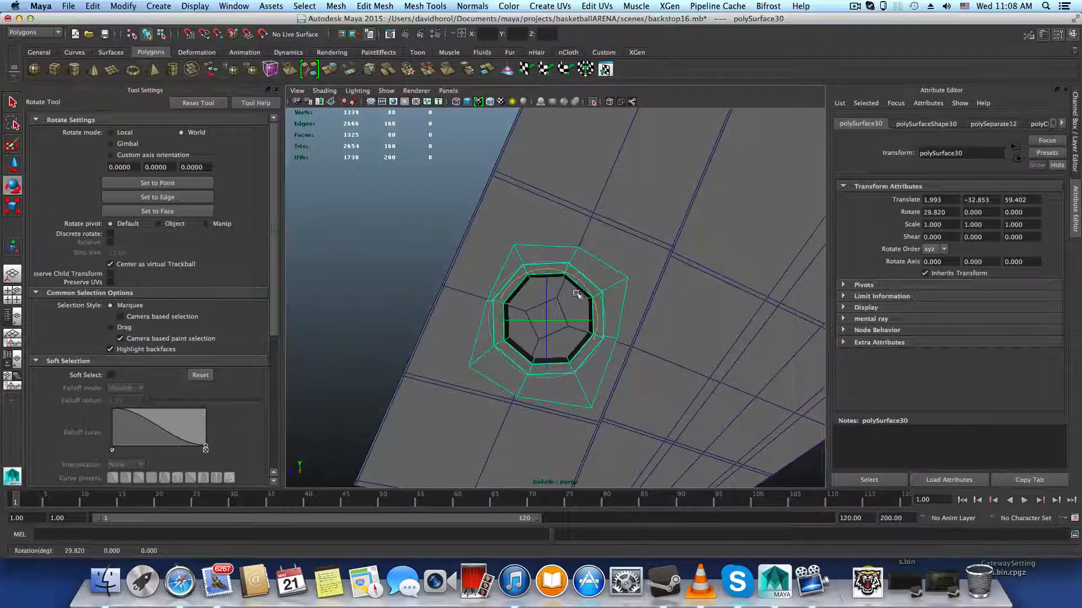
{"action": "key", "text": "w"}
{"action": "left_click_drag", "start_coordinate": [550, 270], "coordinate": [550, 271]}
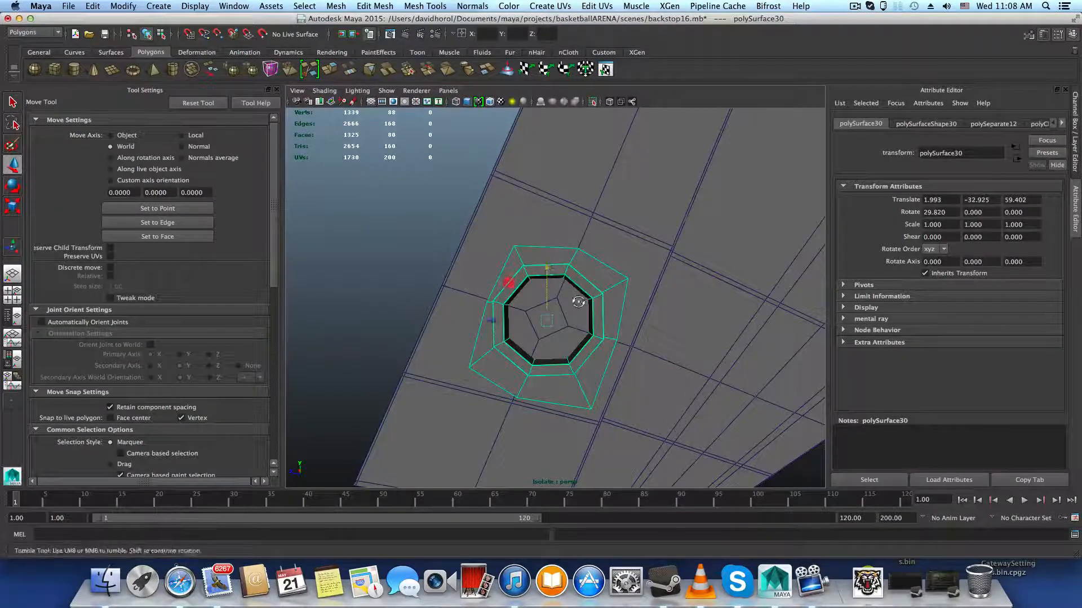
Step: In the side view, center the collar on the support post's round hole, at about Translate Y -32.879, Z 59.417
{"action": "key", "text": "space"}
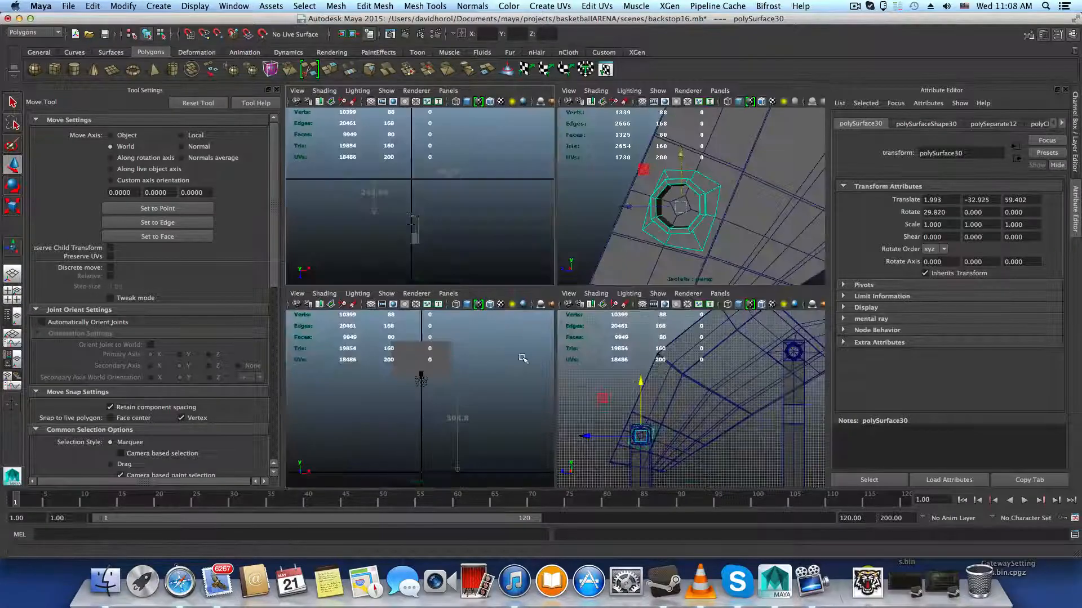
{"action": "key", "text": "space"}
{"action": "key", "text": "f"}
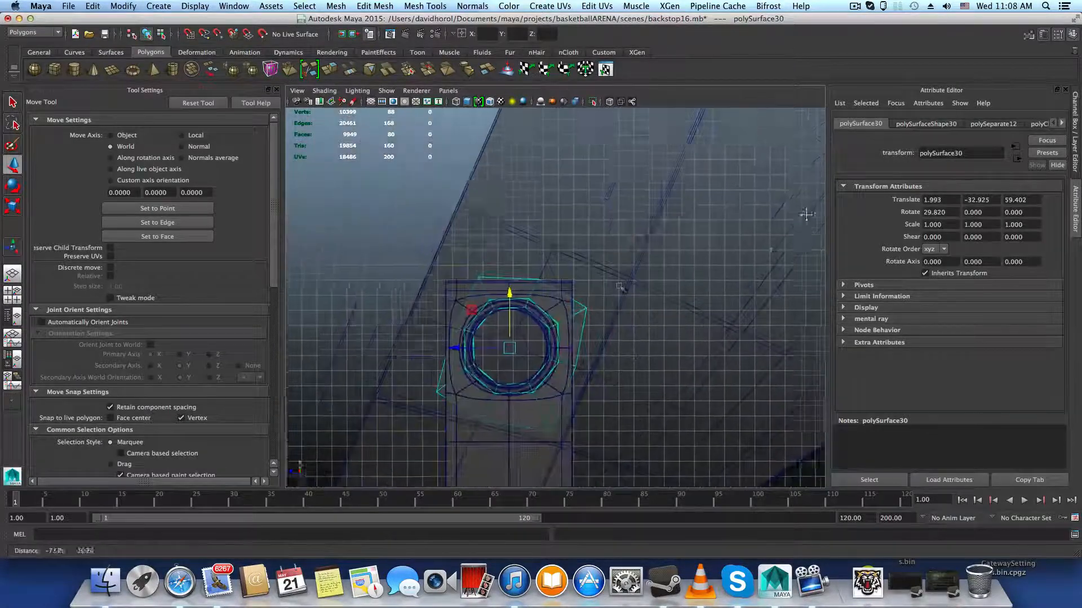
{"action": "middle_click_drag", "start_coordinate": [598, 305], "coordinate": [639, 259], "text": "alt"}
{"action": "scroll", "coordinate": [537, 303], "scroll_direction": "up", "scroll_amount": 6}
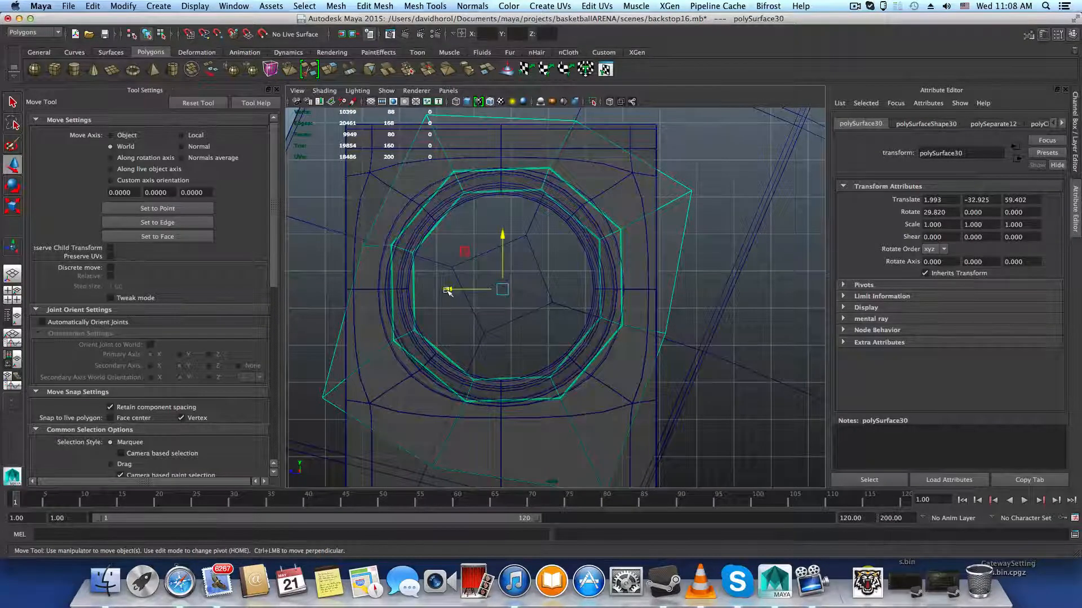
{"action": "left_click_drag", "start_coordinate": [447, 289], "coordinate": [466, 286]}
{"action": "left_click_drag", "start_coordinate": [500, 241], "coordinate": [503, 236]}
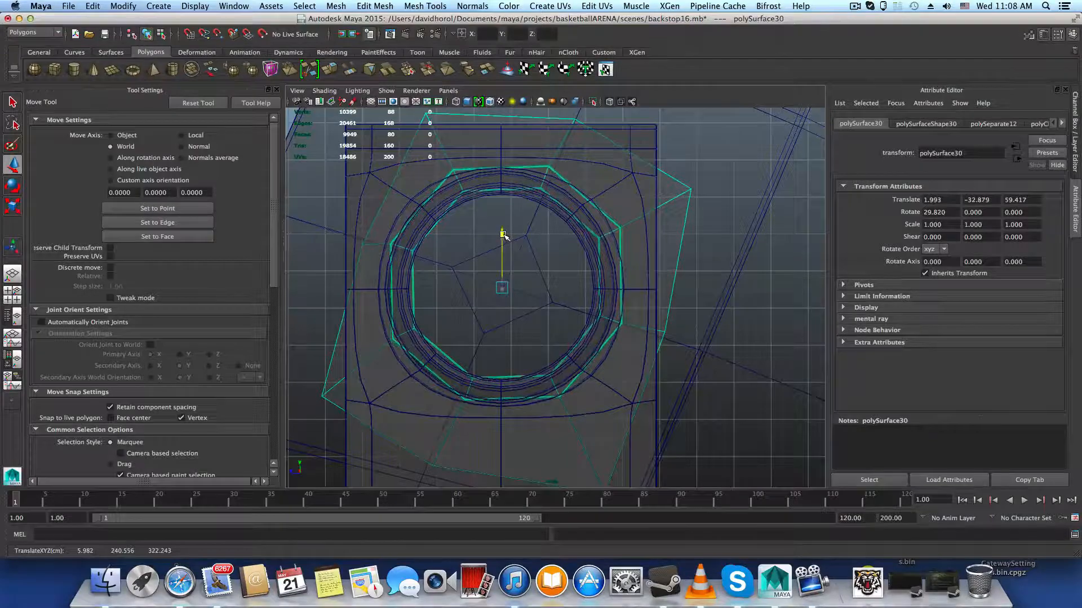
Step: Back in the perspective view, push the collar closer to the arm's surface, to about Translate X 1.719
{"action": "key", "text": "space"}
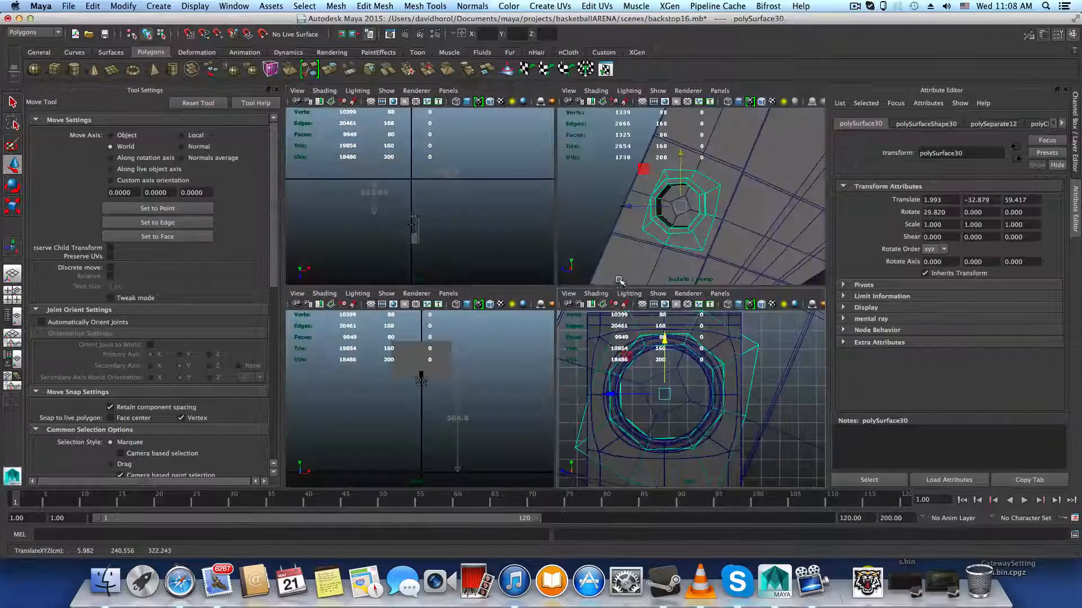
{"action": "key", "text": "space"}
{"action": "left_click_drag", "start_coordinate": [580, 293], "coordinate": [607, 308], "text": "alt"}
{"action": "scroll", "coordinate": [608, 311], "scroll_direction": "up", "scroll_amount": 5}
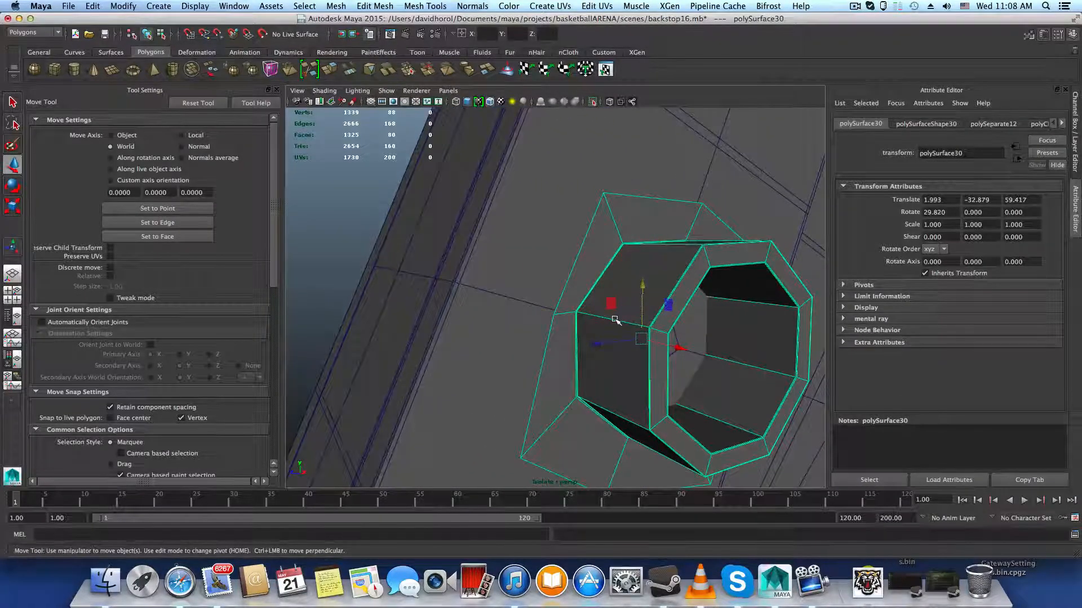
{"action": "left_click_drag", "start_coordinate": [620, 321], "coordinate": [535, 314], "text": "alt"}
{"action": "key", "text": "Home"}
{"action": "key", "text": "Home"}
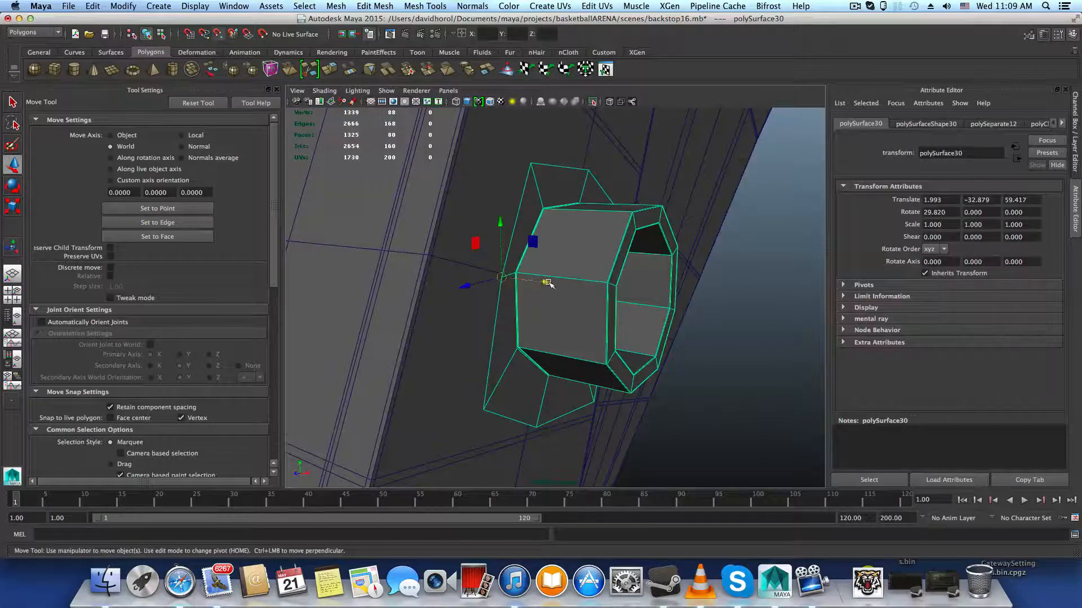
{"action": "left_click_drag", "start_coordinate": [547, 282], "coordinate": [538, 282]}
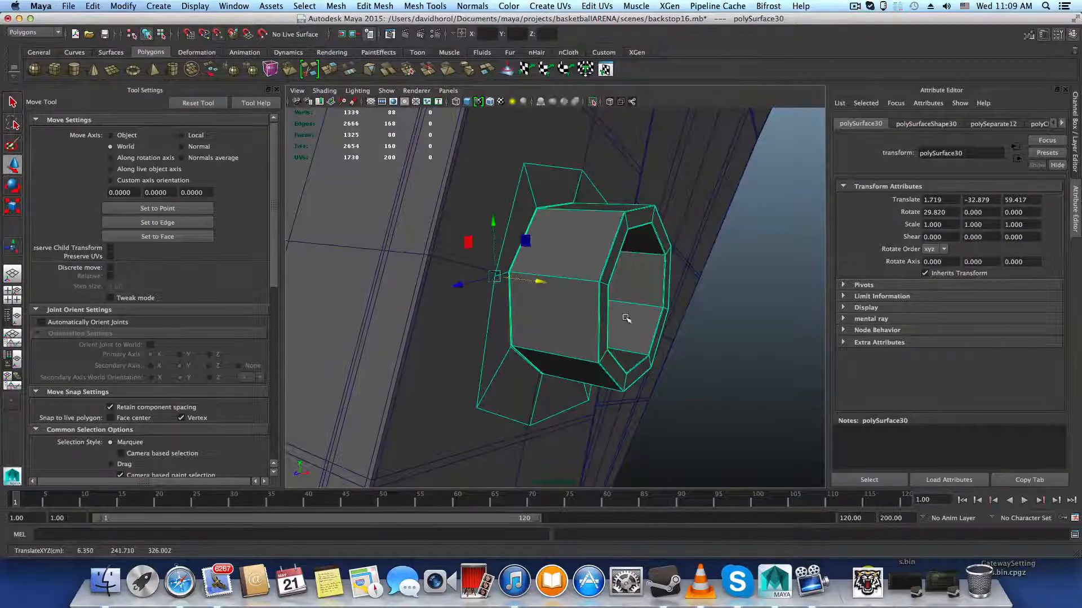
Step: Select the arm's side faces directly behind and around the collar and delete them to open a gap
{"action": "left_click_drag", "start_coordinate": [626, 318], "coordinate": [526, 295], "text": "alt"}
{"action": "right_click_drag", "start_coordinate": [581, 208], "coordinate": [580, 227]}
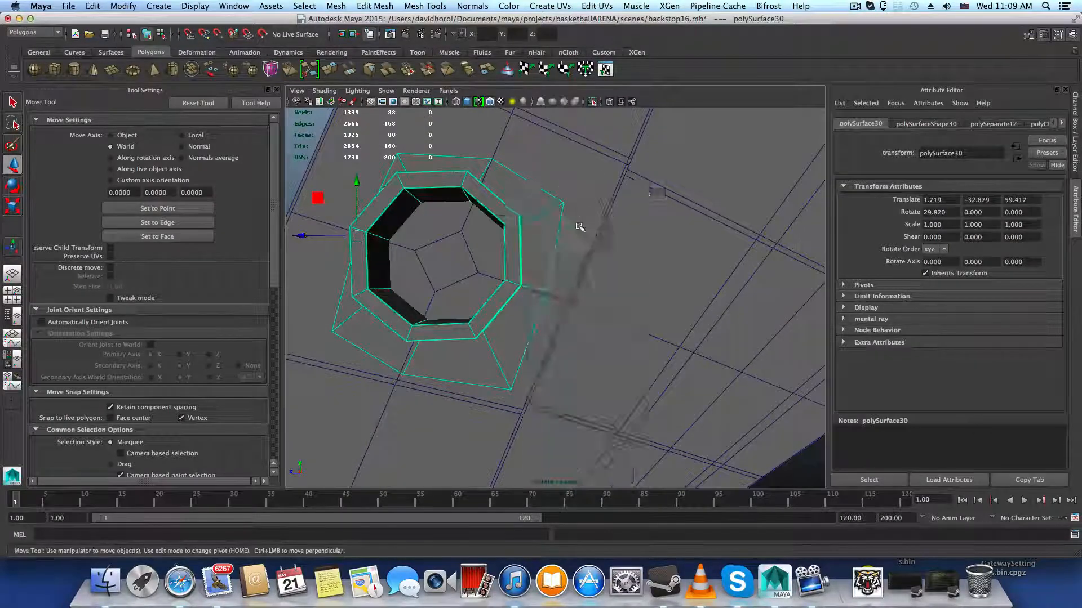
{"action": "key", "text": "z"}
{"action": "left_click", "coordinate": [482, 134], "text": "shift"}
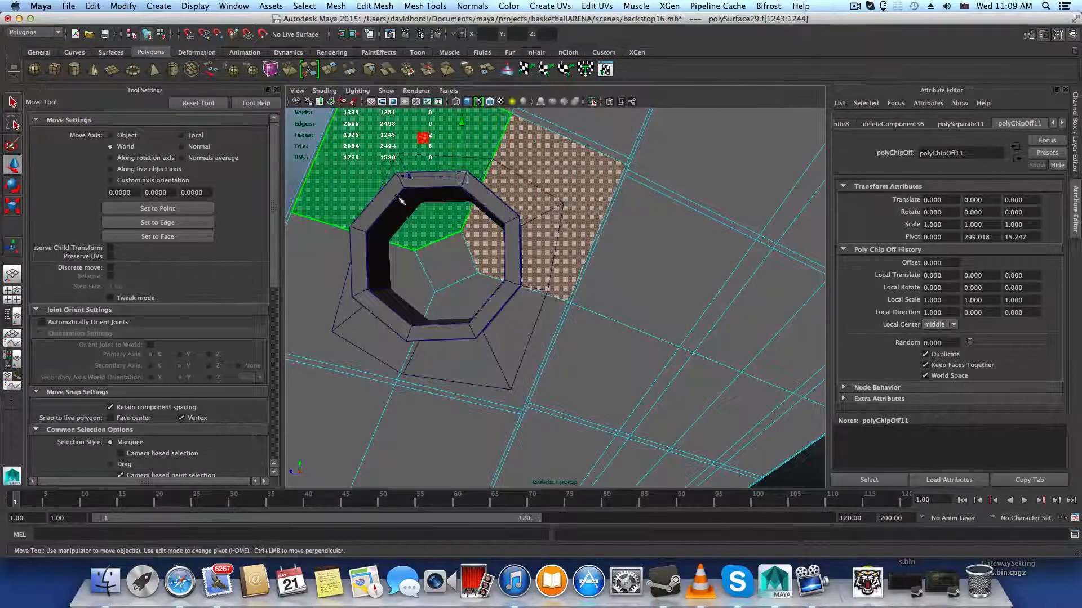
{"action": "left_click", "coordinate": [343, 266], "text": "shift"}
{"action": "left_click", "coordinate": [439, 266], "text": "shift"}
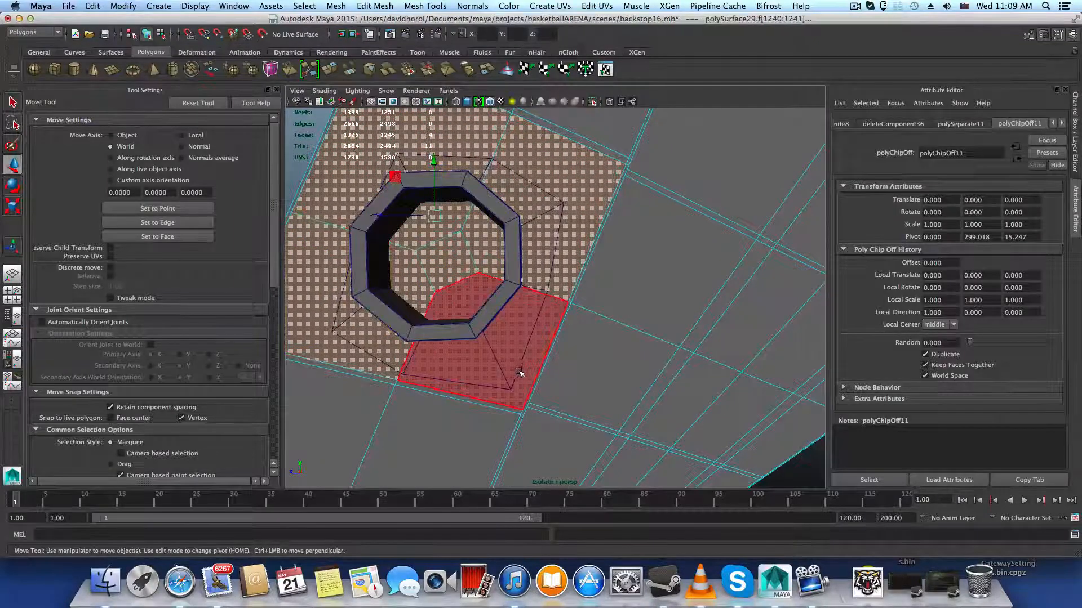
{"action": "left_click", "coordinate": [519, 372], "text": "shift"}
{"action": "key", "text": "Delete"}
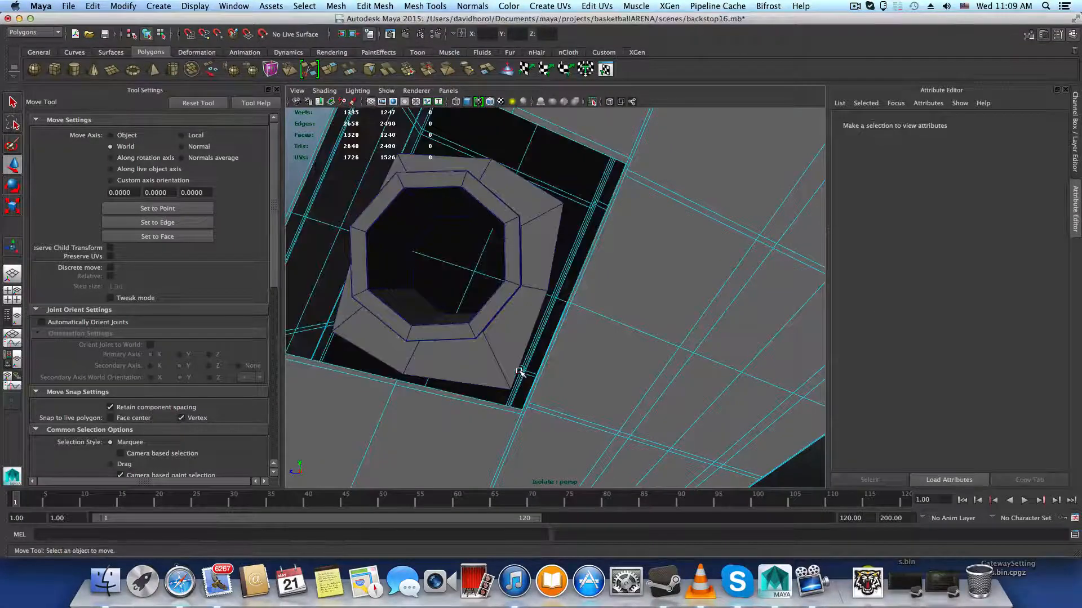
Step: Duplicate the collar and rotate the copy 180° in Z with stepped rotation
{"action": "left_click_drag", "start_coordinate": [516, 368], "coordinate": [536, 340], "text": "alt"}
{"action": "key", "text": "F8"}
{"action": "left_click", "coordinate": [500, 346]}
{"action": "left_click", "coordinate": [496, 347]}
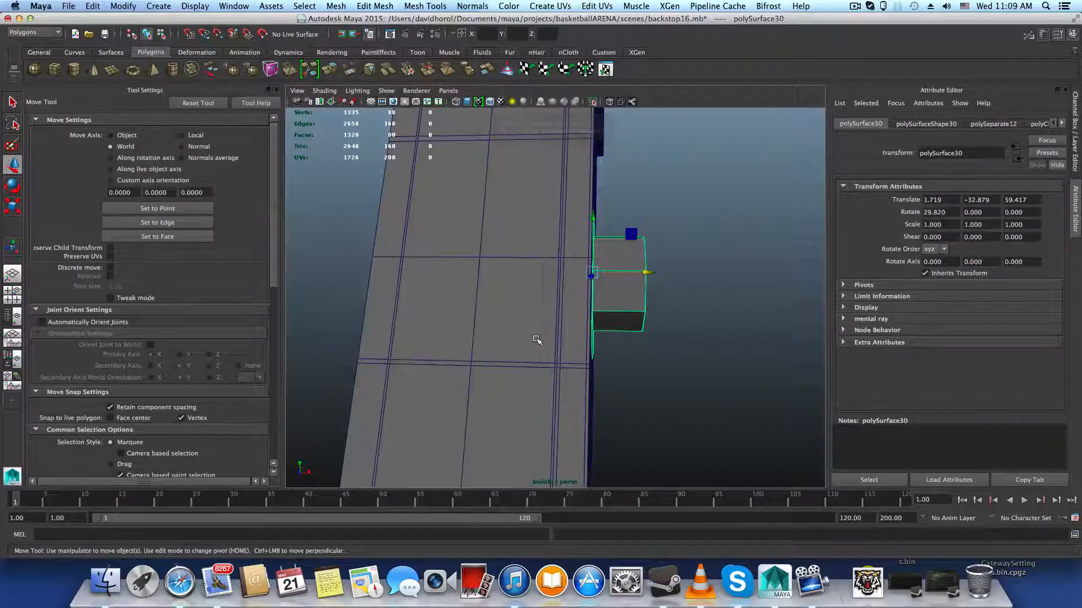
{"action": "key", "text": "ctrl+d"}
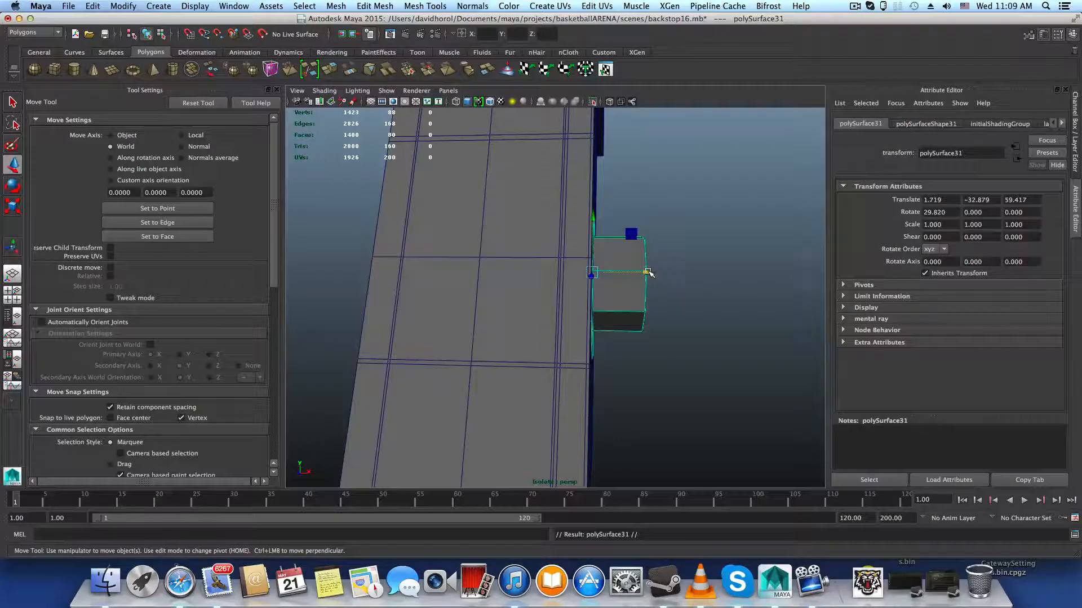
{"action": "key", "text": "e"}
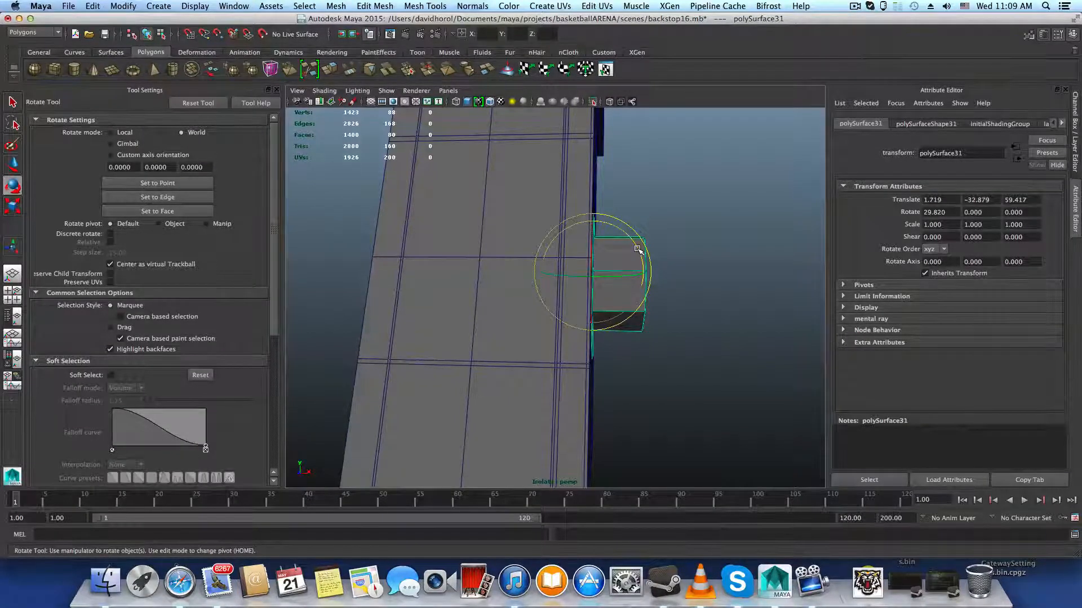
{"action": "key", "text": "j"}
{"action": "left_click_drag", "start_coordinate": [637, 249], "coordinate": [522, 162]}
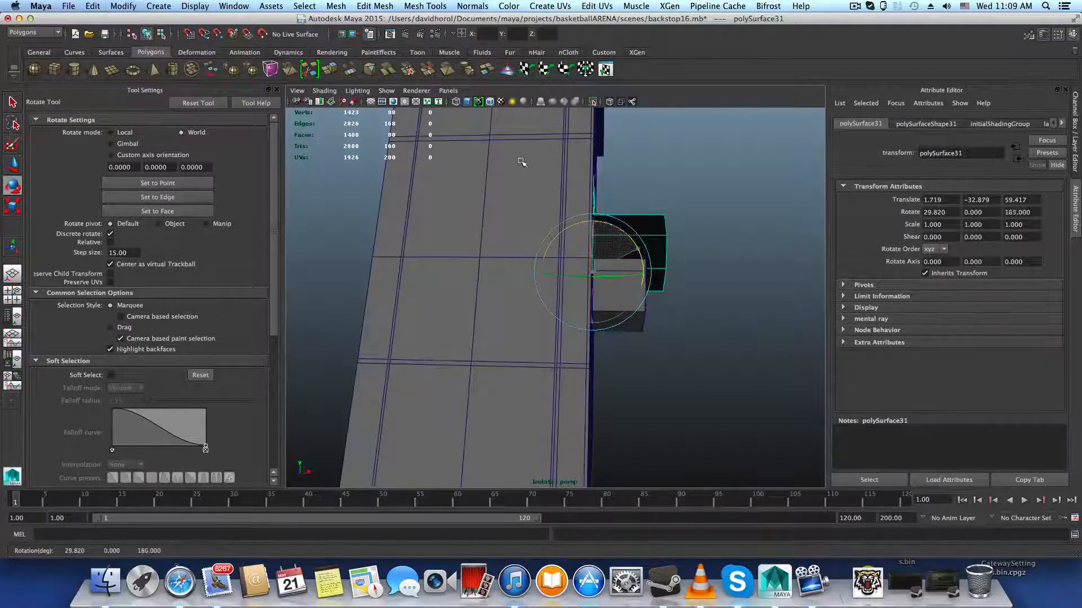
Step: Move the rotated copy through the arm onto its opposite side, to about Translate X -10.981
{"action": "key", "text": "w"}
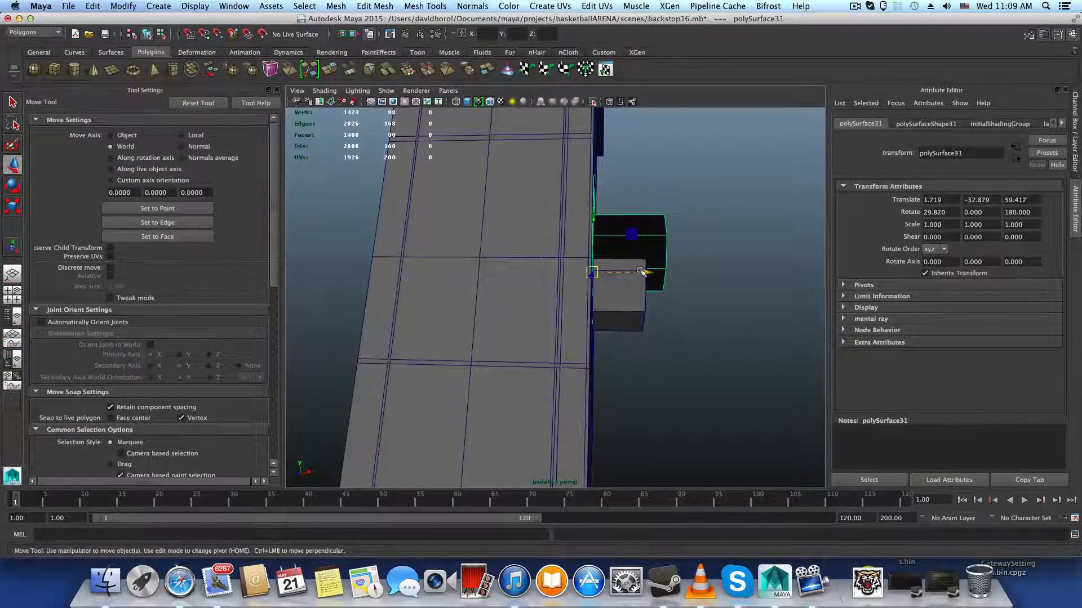
{"action": "left_click_drag", "start_coordinate": [648, 271], "coordinate": [436, 314]}
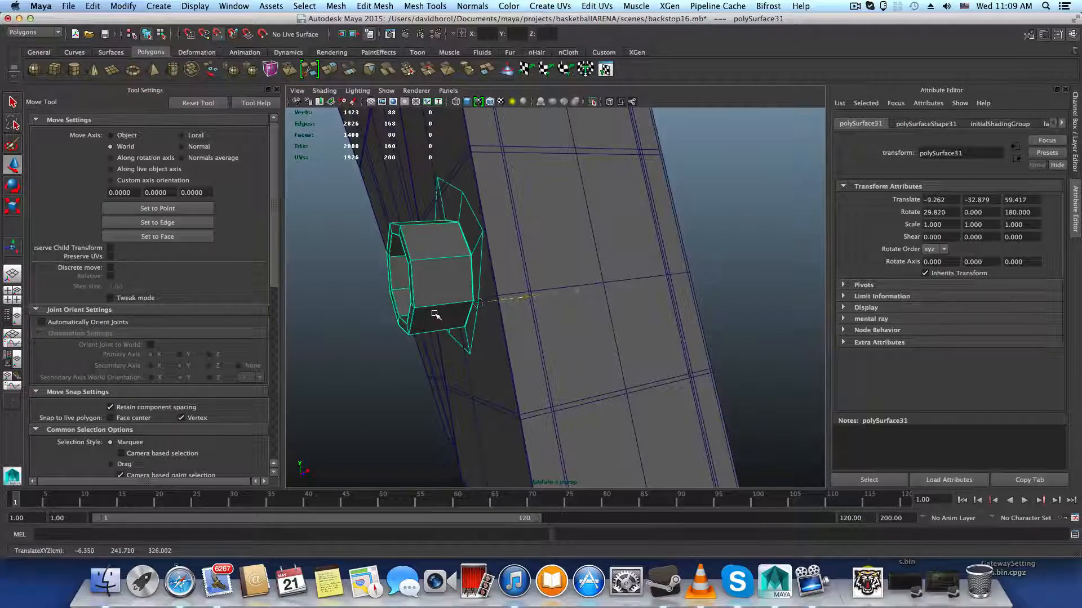
{"action": "left_click_drag", "start_coordinate": [511, 355], "coordinate": [587, 338], "text": "alt"}
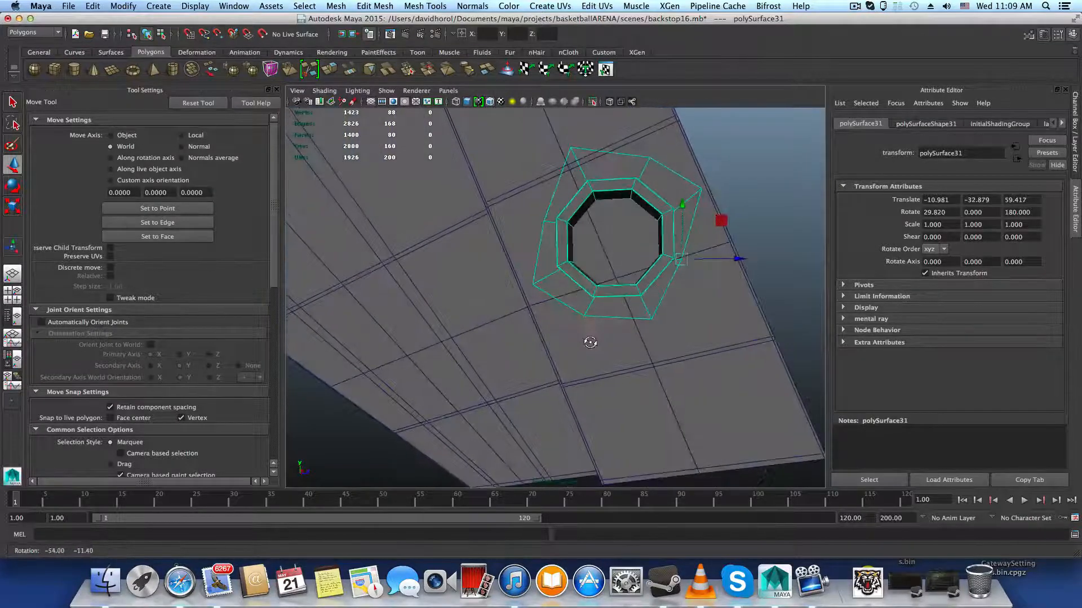
{"action": "mouse_move", "coordinate": [627, 307]}
{"action": "left_mouse_down", "text": "alt"}
{"action": "mouse_move", "coordinate": [611, 259]}
{"action": "mouse_move", "coordinate": [611, 297]}
{"action": "mouse_move", "coordinate": [633, 309]}
{"action": "mouse_move", "coordinate": [618, 305]}
{"action": "left_mouse_up", "text": "alt"}
Step: Try lowering and re-tilting the rotated copy on the opposite side, undo the adjustments and delete that copy
{"action": "key", "text": "e"}
{"action": "key", "text": "w"}
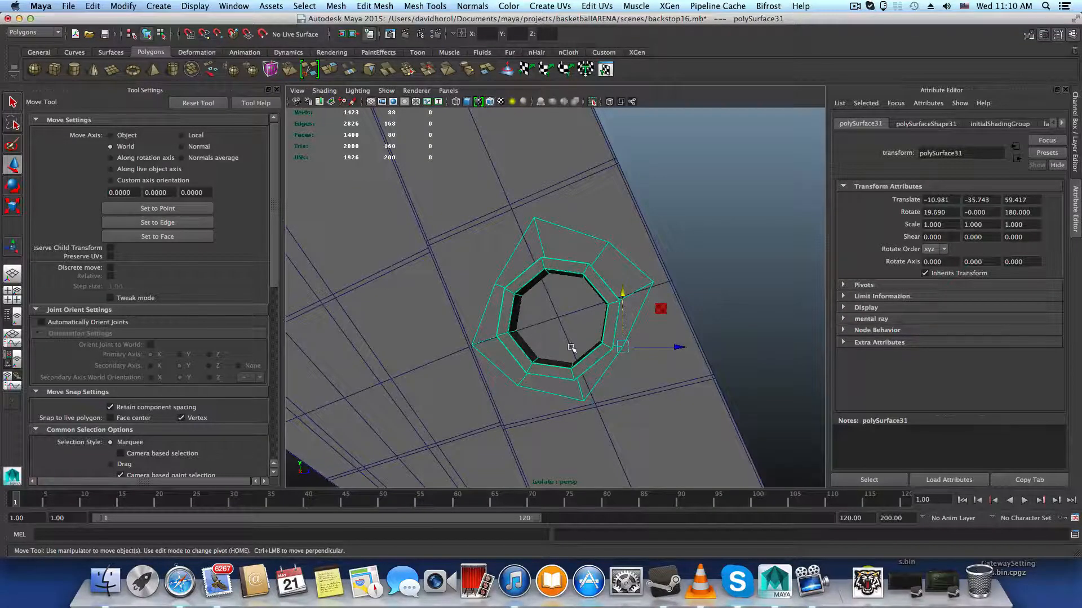
{"action": "key", "text": "e"}
{"action": "left_click_drag", "start_coordinate": [614, 297], "coordinate": [613, 298]}
{"action": "key", "text": "z"}
{"action": "key", "text": "z"}
{"action": "key", "text": "z"}
{"action": "key", "text": "z"}
{"action": "key", "text": "z"}
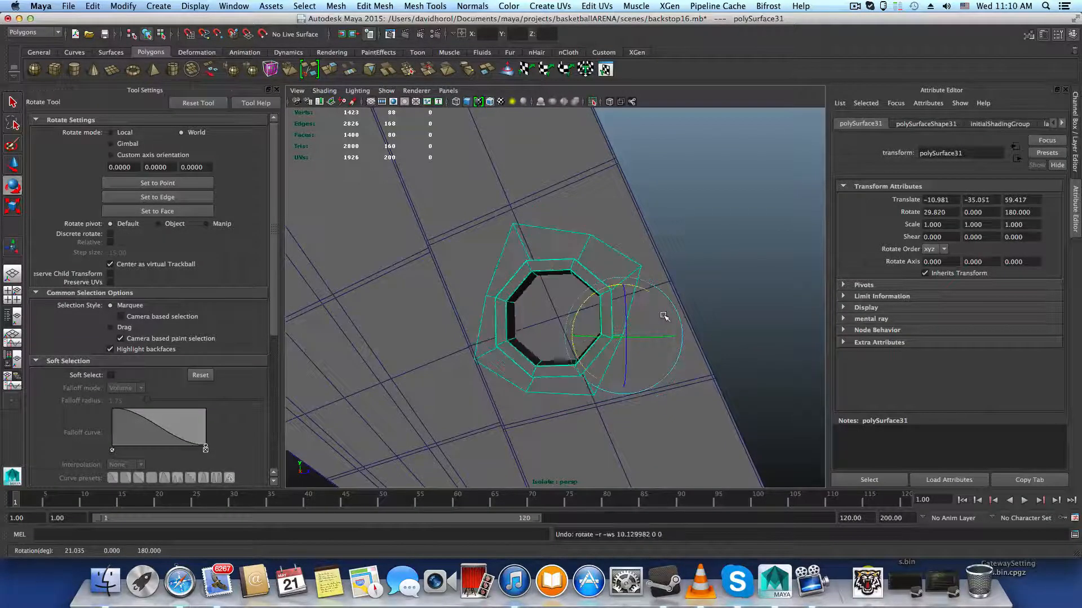
{"action": "left_click_drag", "start_coordinate": [675, 320], "coordinate": [452, 317], "text": "alt"}
{"action": "key", "text": "Delete"}
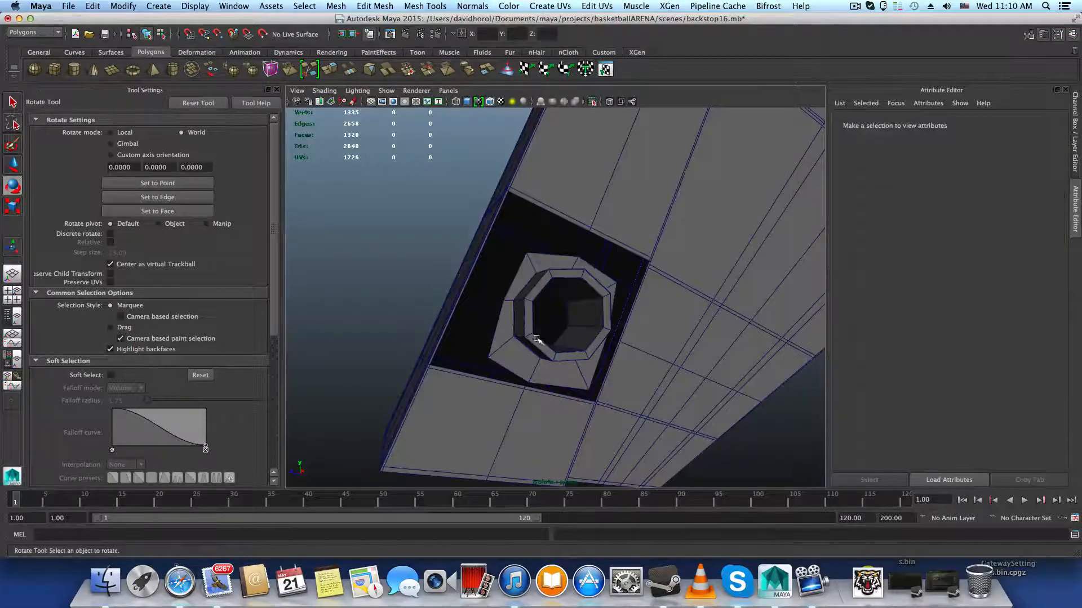
Step: Duplicate the original collar again and show the copy's transform values in the Channel Box
{"action": "left_click", "coordinate": [534, 339]}
{"action": "left_click_drag", "start_coordinate": [535, 340], "coordinate": [623, 341], "text": "alt"}
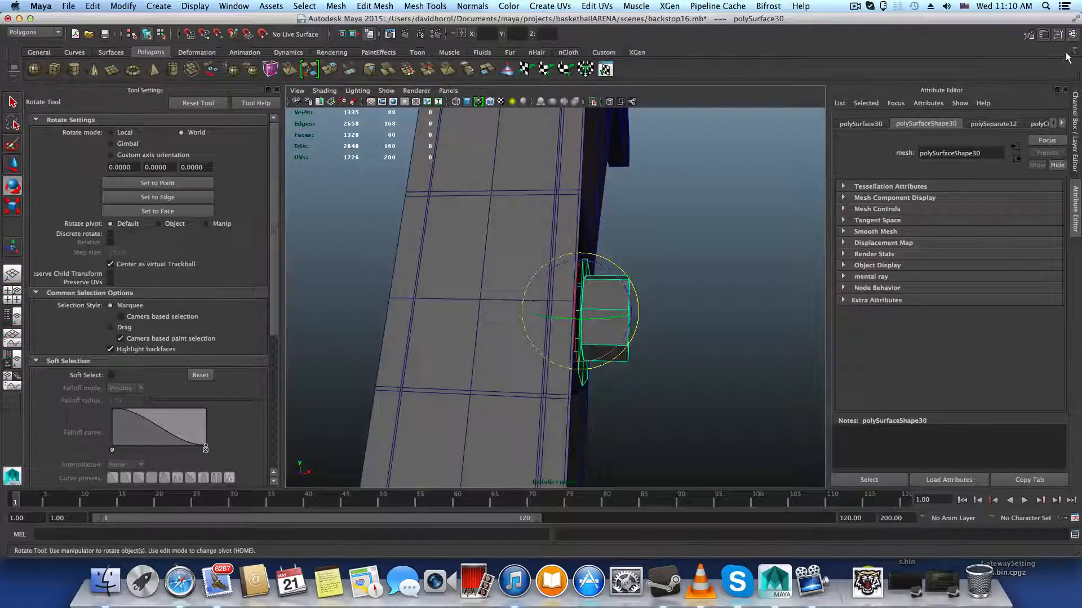
{"action": "key", "text": "ctrl+d"}
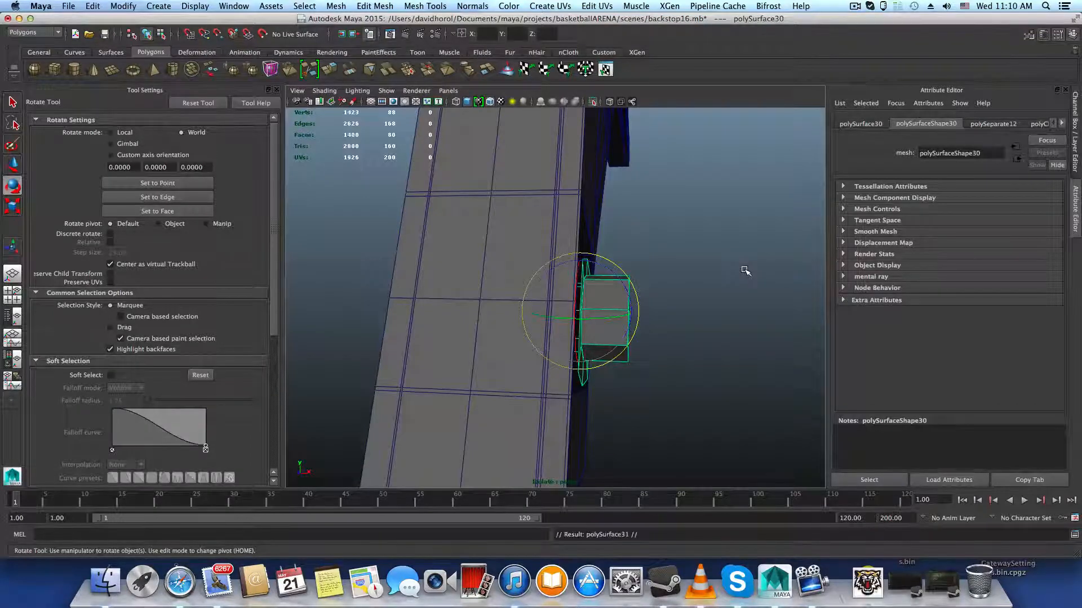
{"action": "left_click", "coordinate": [1072, 34]}
{"action": "left_click", "coordinate": [1072, 34]}
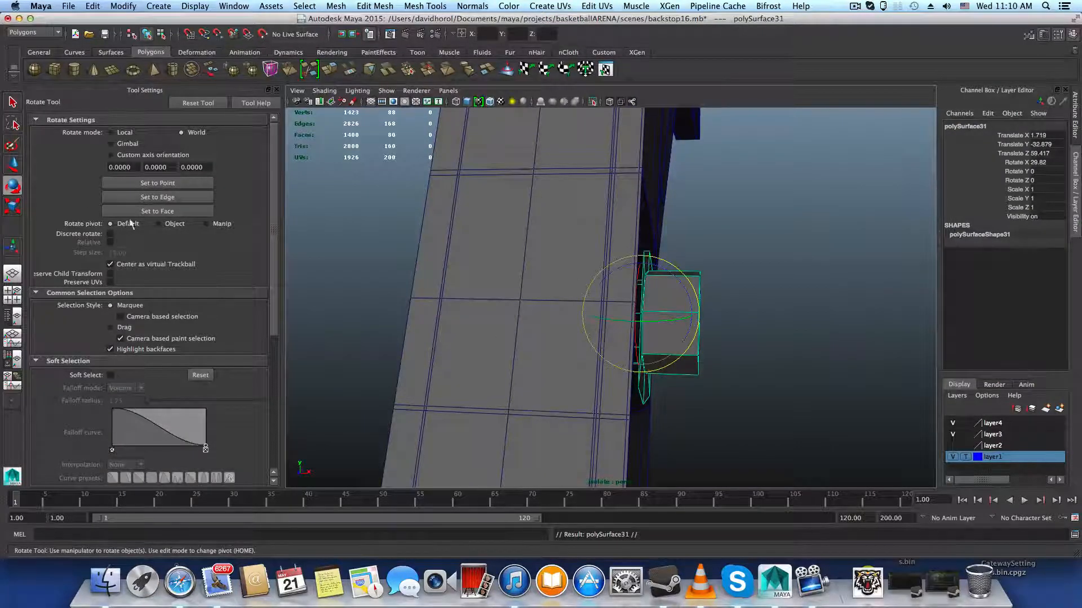
Step: Try to flip the new copy by scaling it past zero along X, undoing the scale and move attempts
{"action": "left_click", "coordinate": [11, 209]}
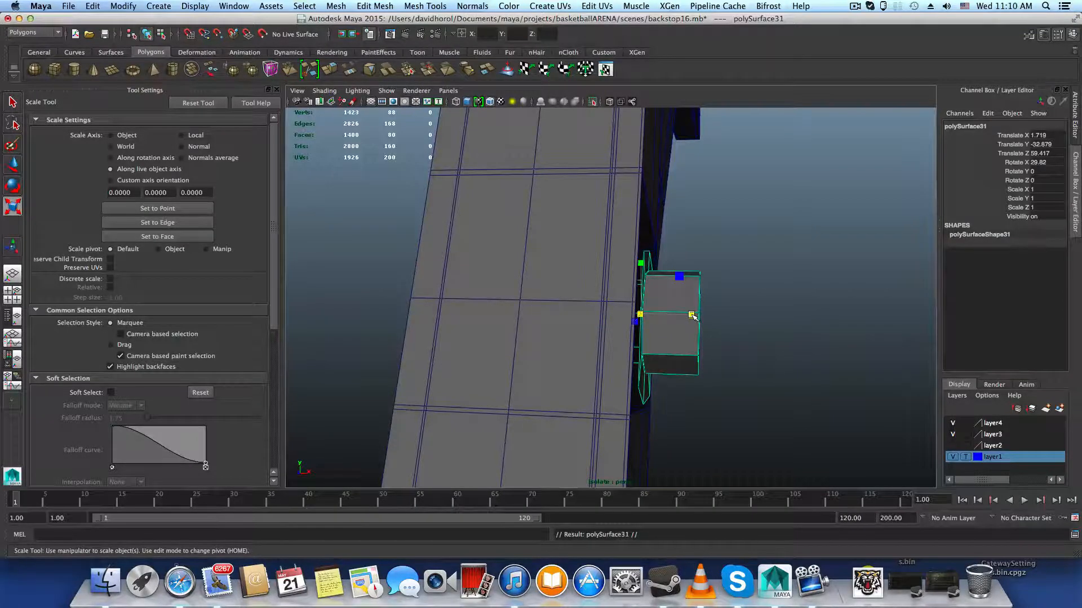
{"action": "left_click_drag", "start_coordinate": [693, 316], "coordinate": [608, 315]}
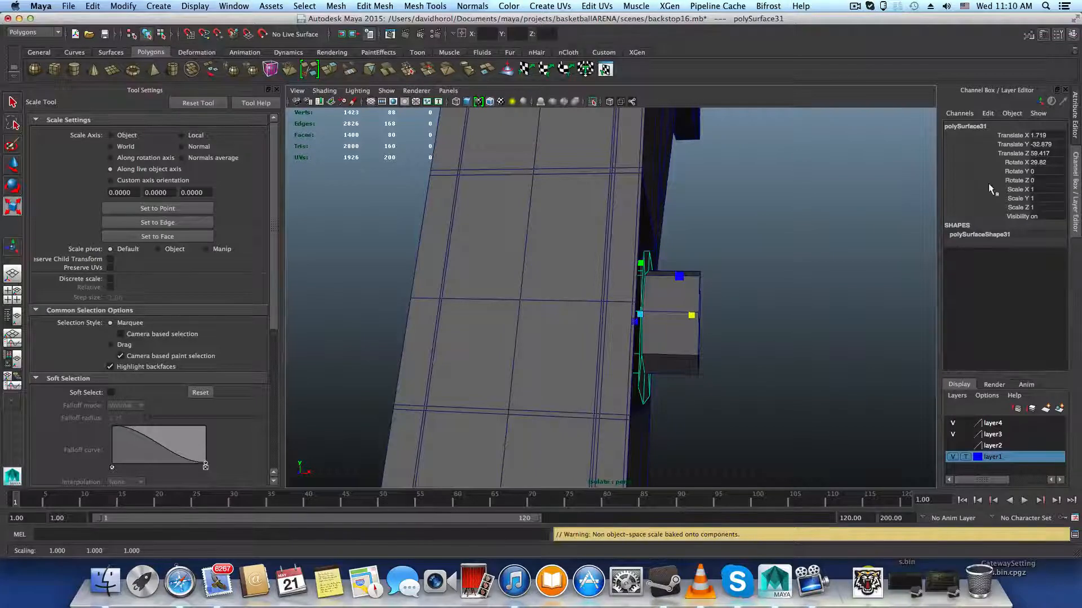
{"action": "key", "text": "z"}
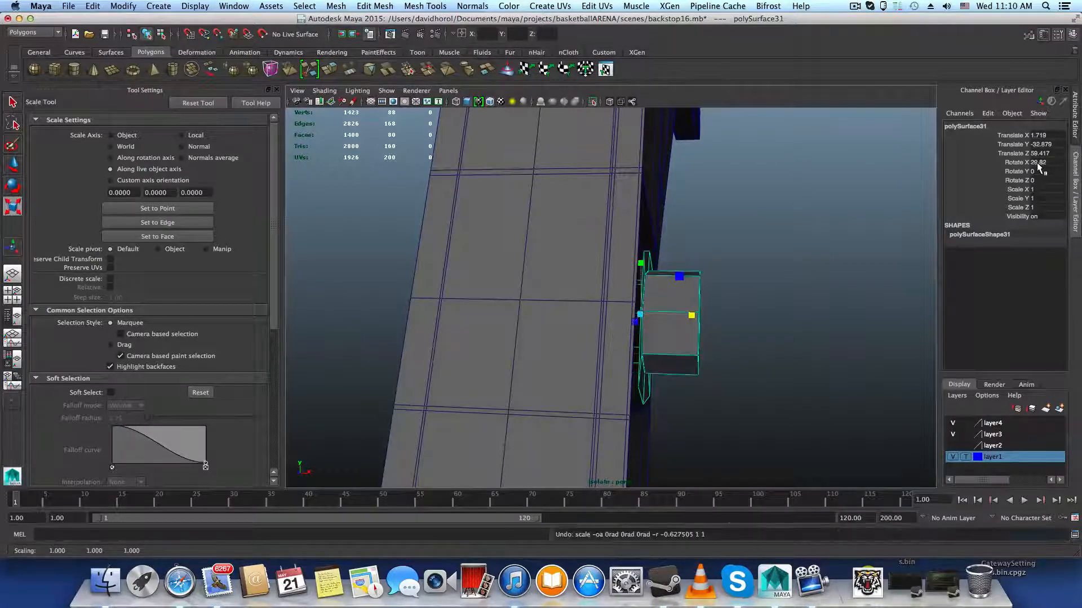
{"action": "key", "text": "w"}
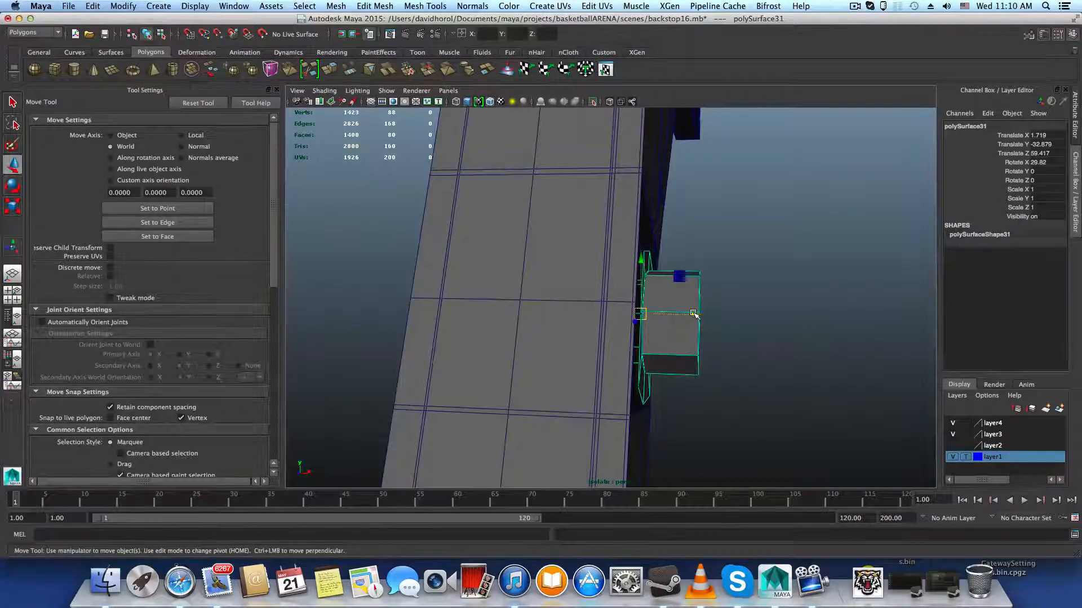
{"action": "left_click_drag", "start_coordinate": [693, 314], "coordinate": [879, 279]}
{"action": "key", "text": "z"}
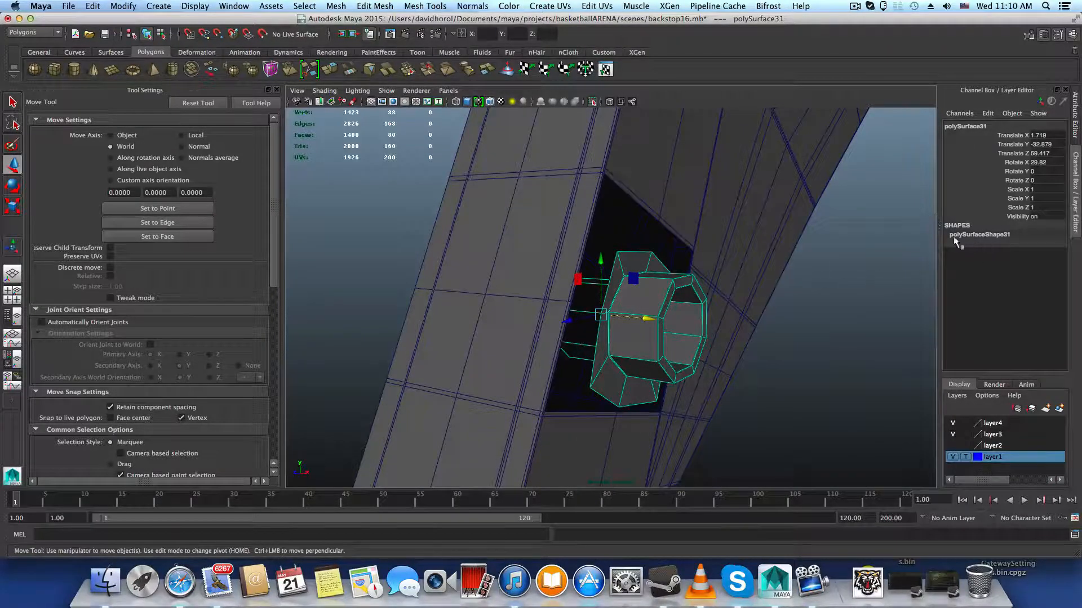
{"action": "key", "text": "r"}
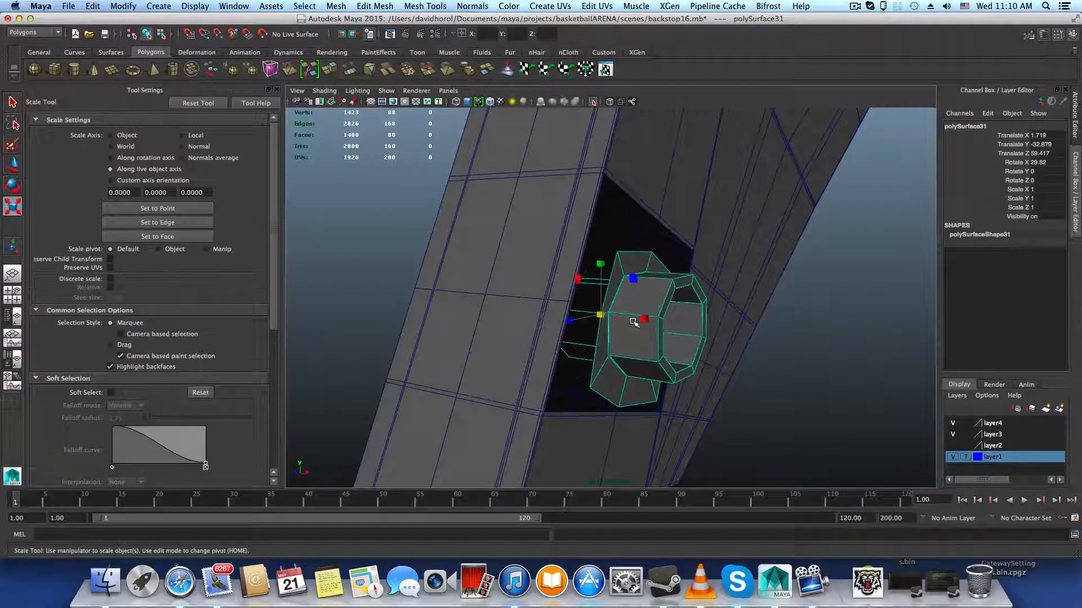
{"action": "left_click_drag", "start_coordinate": [644, 320], "coordinate": [608, 310]}
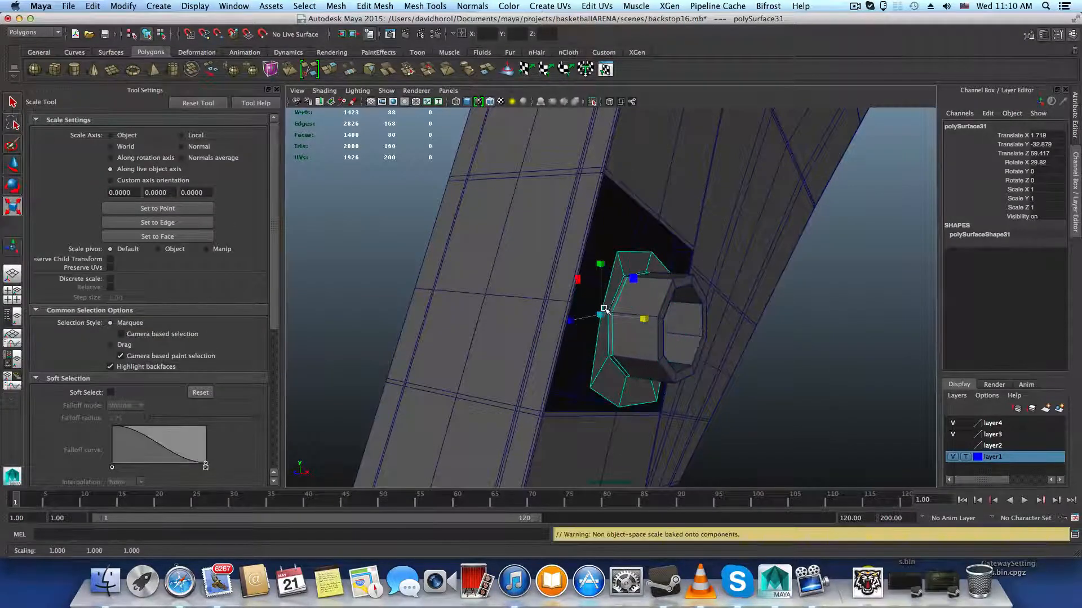
{"action": "key", "text": "z"}
Step: Freeze the copy's transformations and retry flipping it along X with the Scale Tool
{"action": "left_click", "coordinate": [94, 6]}
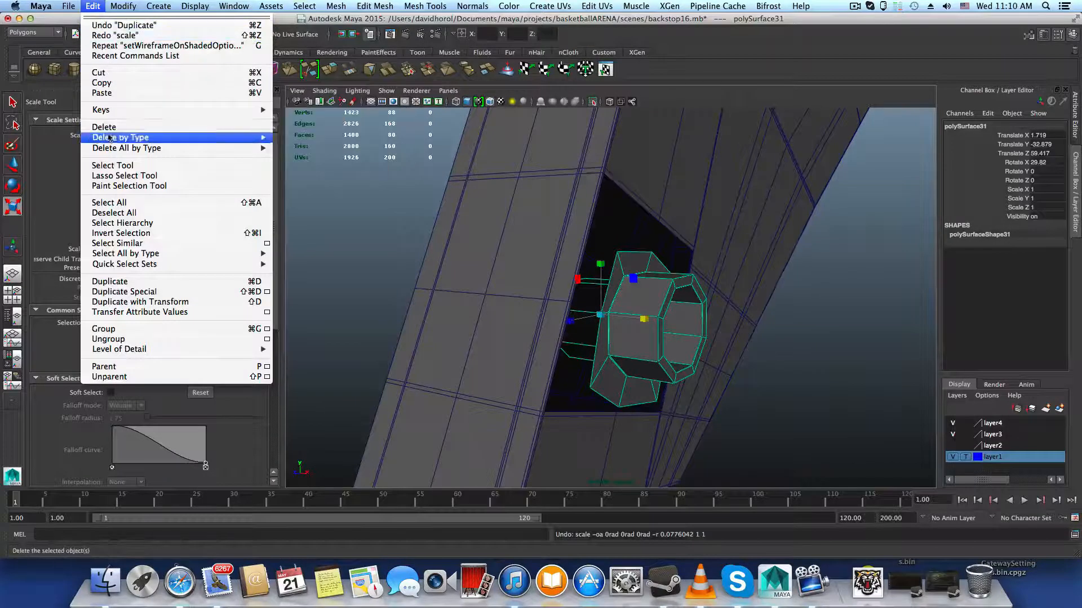
{"action": "left_click", "coordinate": [435, 192]}
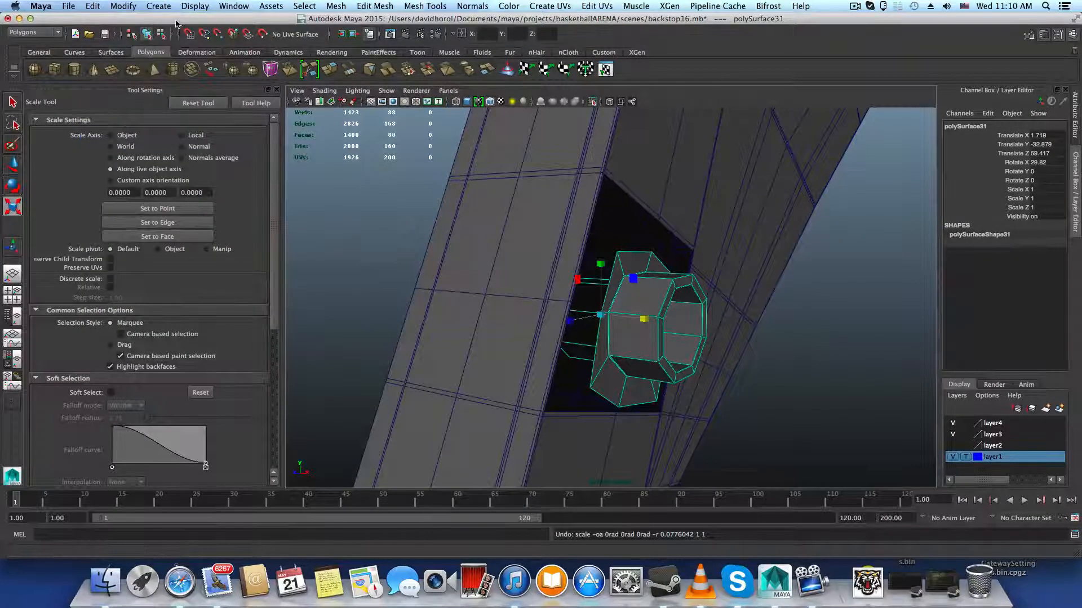
{"action": "left_click", "coordinate": [124, 6]}
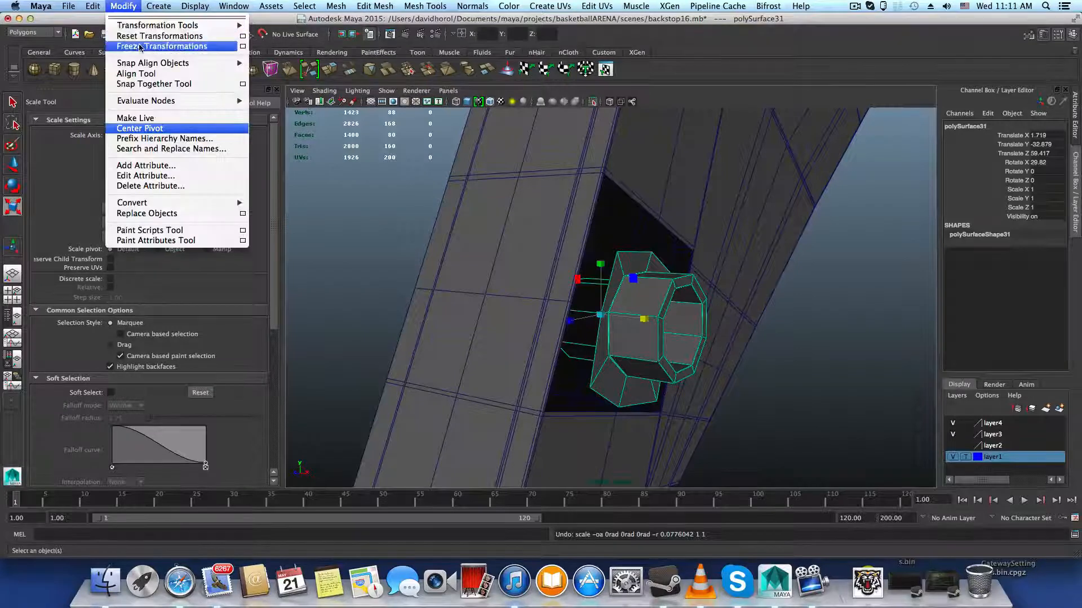
{"action": "left_click", "coordinate": [135, 34]}
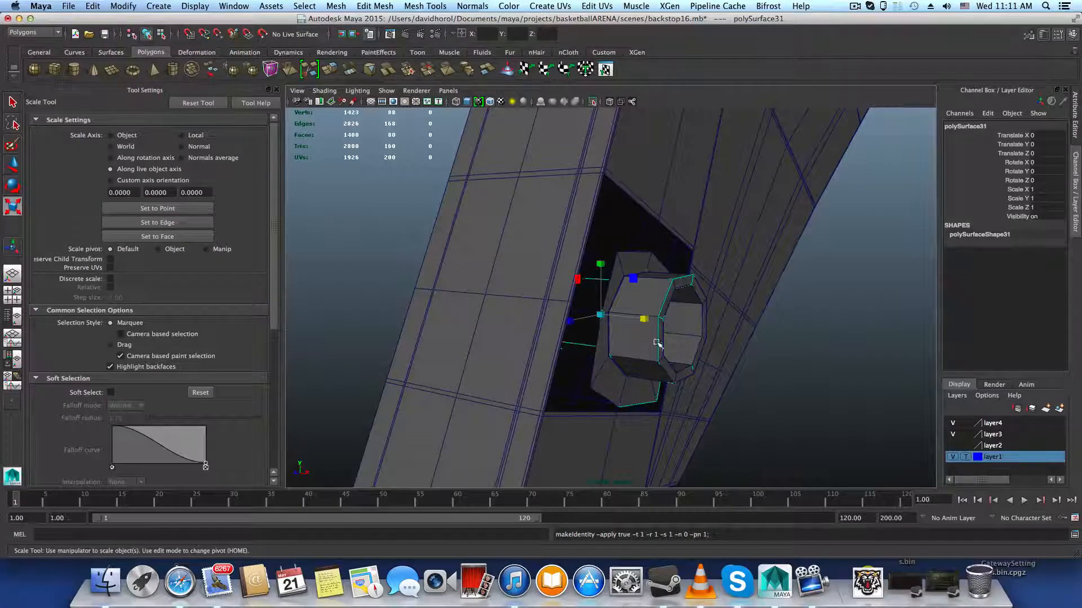
{"action": "left_click_drag", "start_coordinate": [644, 319], "coordinate": [578, 309]}
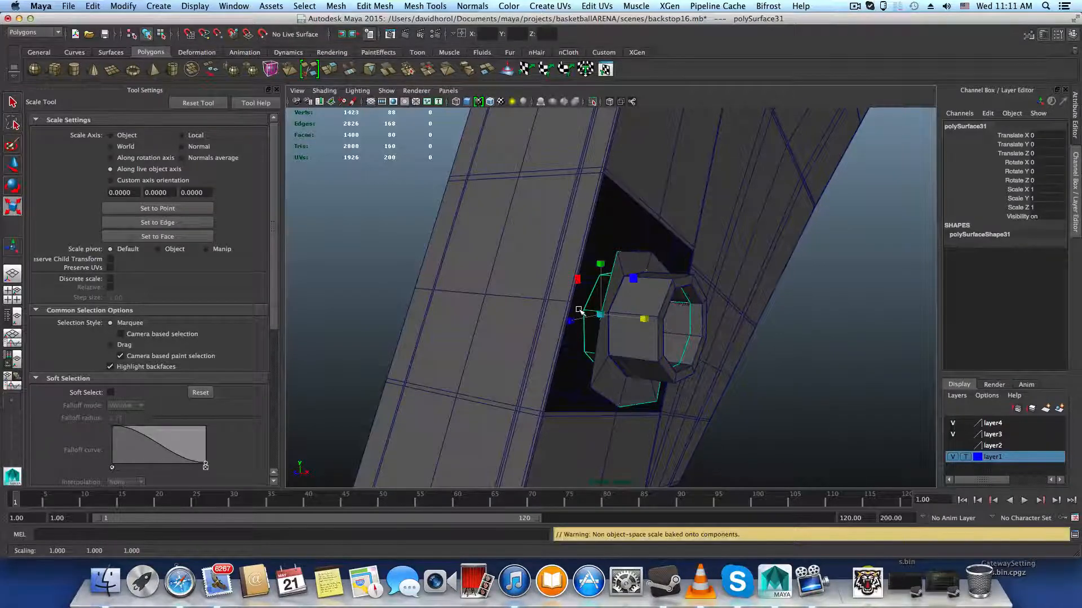
Step: Move the collar copy outward from the original along X, to about Translate X 7.023
{"action": "left_click_drag", "start_coordinate": [679, 331], "coordinate": [749, 325], "text": "alt"}
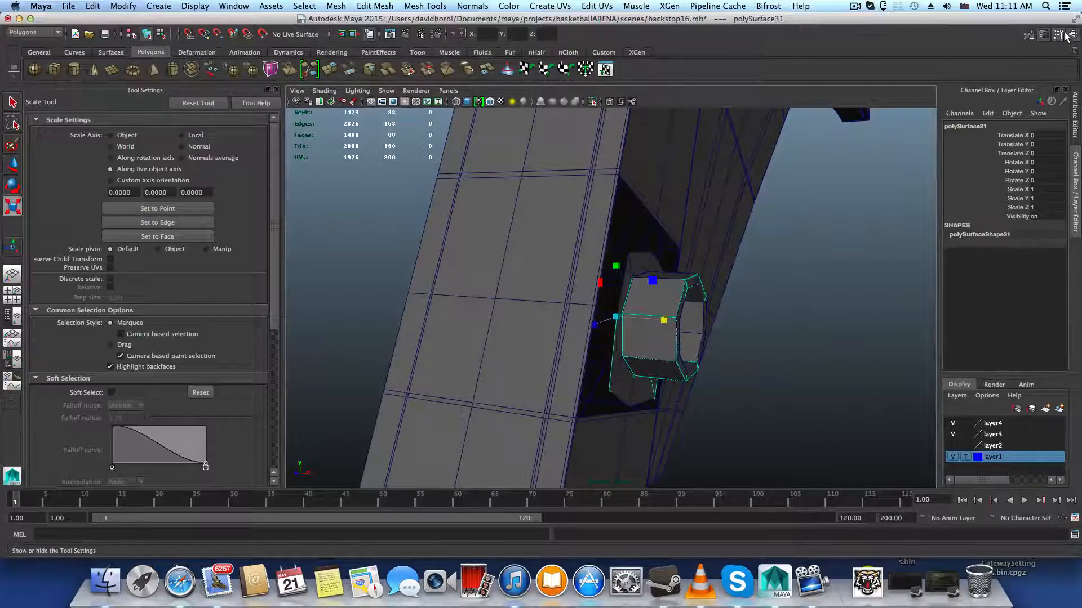
{"action": "key", "text": "w"}
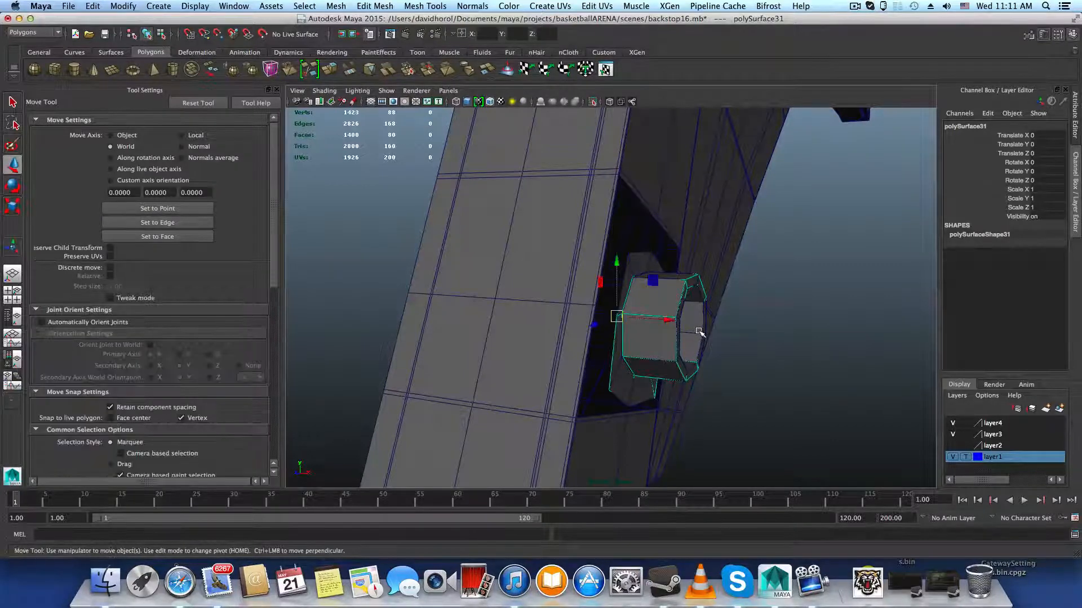
{"action": "left_click_drag", "start_coordinate": [670, 319], "coordinate": [800, 340]}
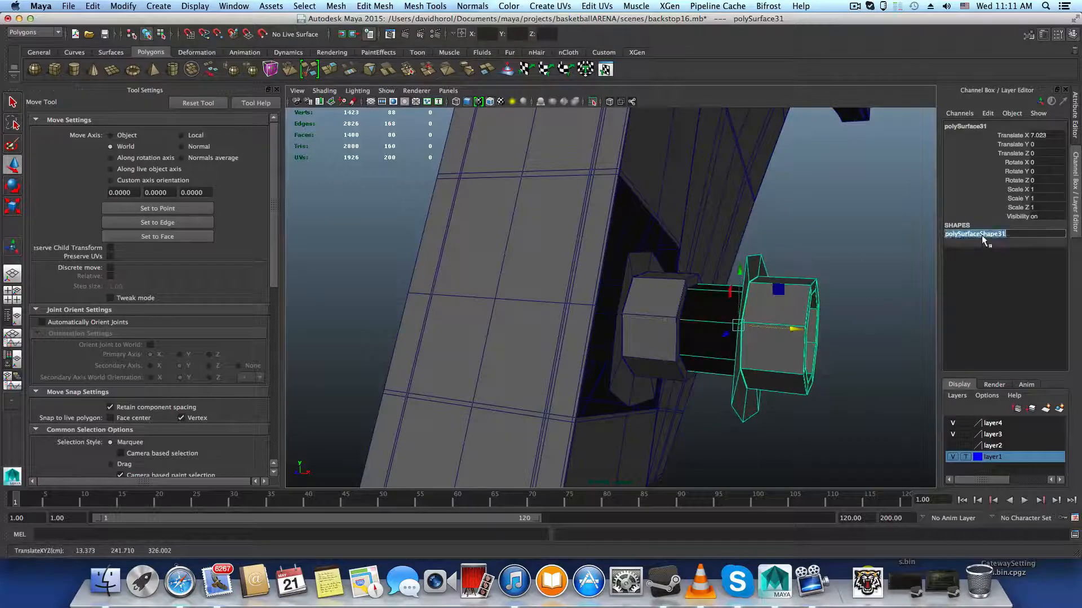
Step: Try mirroring the moved copy with a negative X scale of about -0.857, and undo the scaling
{"action": "left_click", "coordinate": [962, 207]}
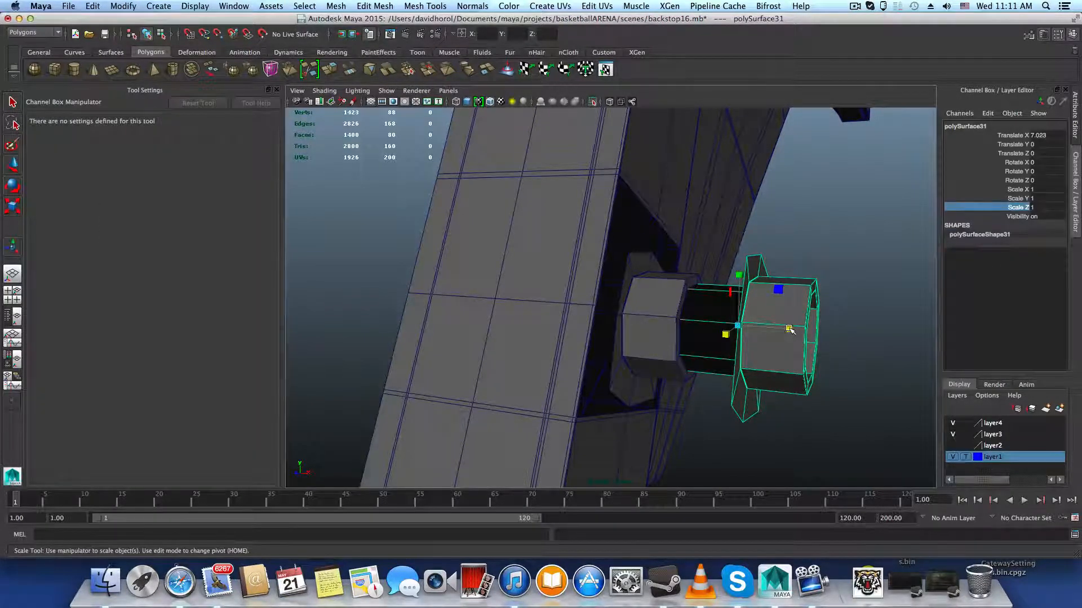
{"action": "left_click_drag", "start_coordinate": [789, 329], "coordinate": [687, 366]}
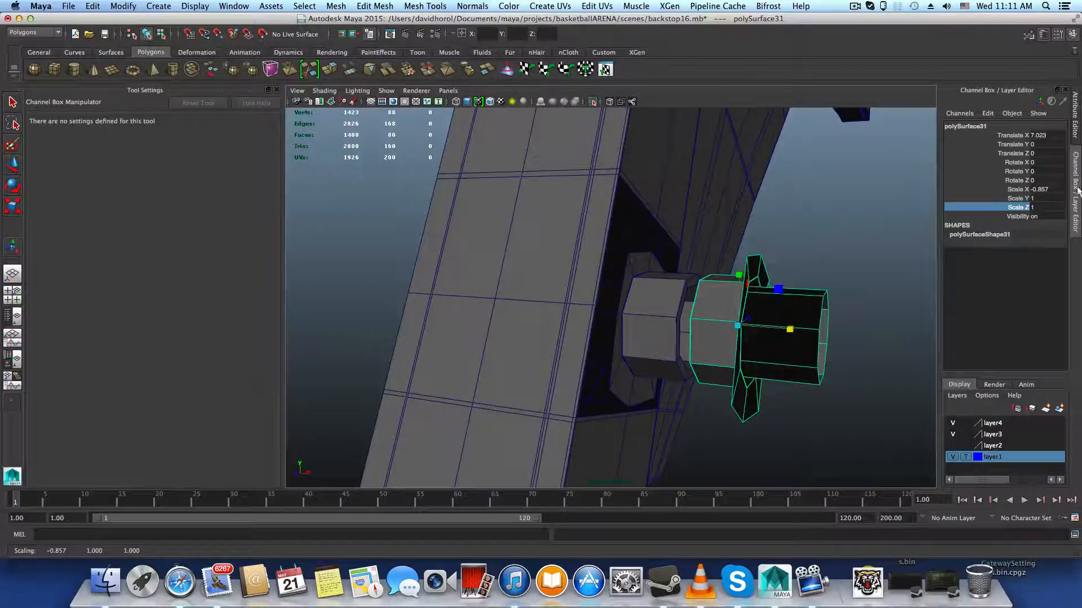
{"action": "left_click_drag", "start_coordinate": [793, 331], "coordinate": [767, 328]}
{"action": "key", "text": "z"}
{"action": "key", "text": "z"}
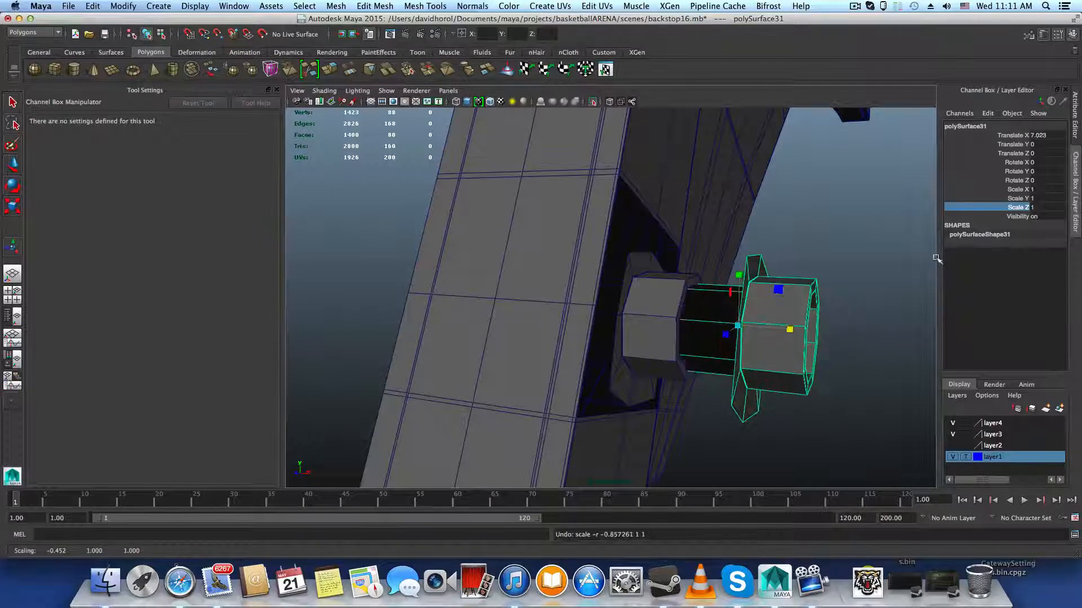
Step: Mirror the collar copy along X by setting its Scale X to -1
{"action": "left_click_drag", "start_coordinate": [791, 331], "coordinate": [714, 327]}
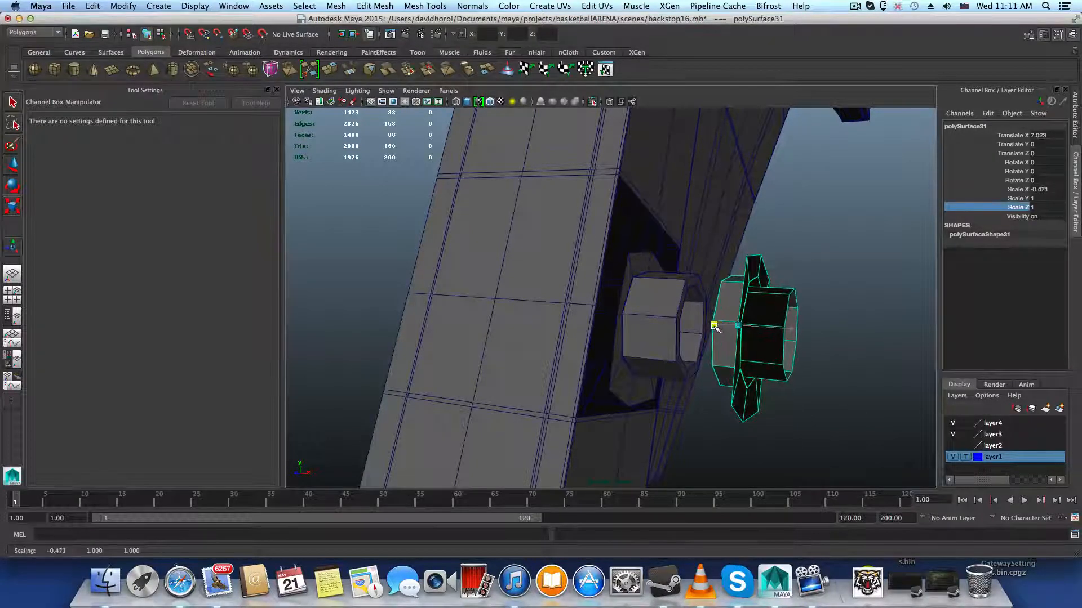
{"action": "key", "text": "z"}
{"action": "double_click", "coordinate": [1033, 189]}
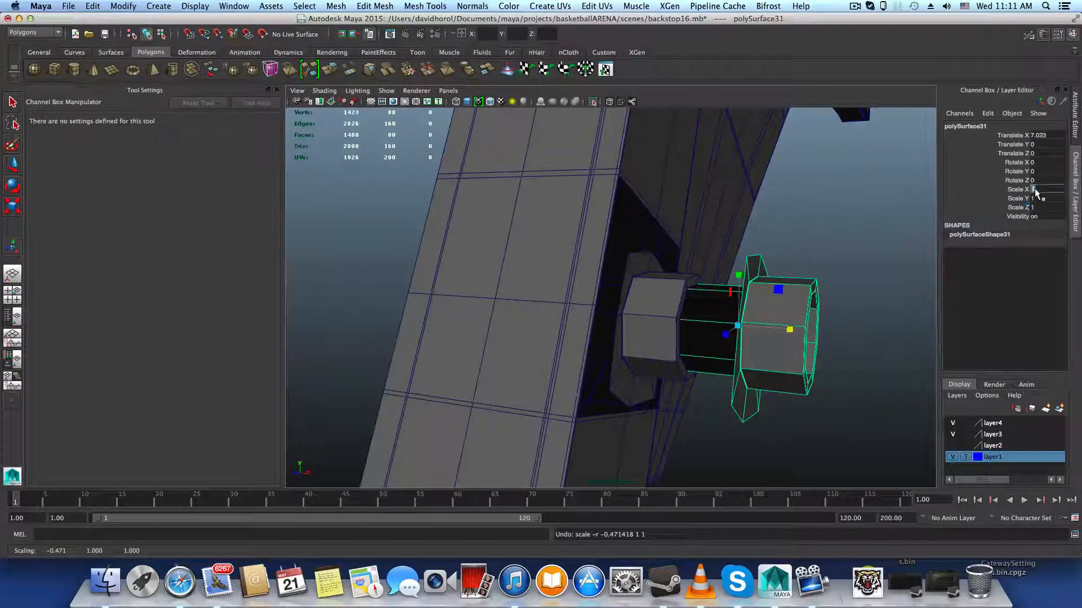
{"action": "type", "text": "-1"}
{"action": "key", "text": "Return"}
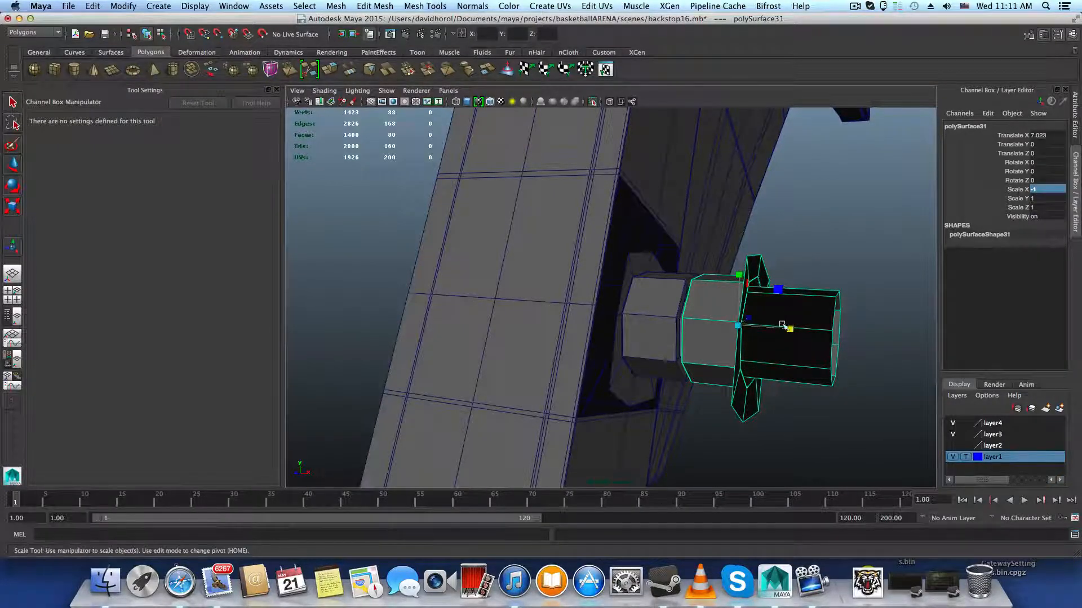
Step: Move the mirrored collar along X to the opposite side of the arm, at Translate X -12.7
{"action": "left_click_drag", "start_coordinate": [784, 324], "coordinate": [445, 342], "text": "alt"}
{"action": "key", "text": "w"}
{"action": "left_click_drag", "start_coordinate": [564, 349], "coordinate": [601, 340], "text": "alt"}
Step: Select the four arm faces behind the mirrored collar and delete them to open the arm's second side
{"action": "right_click", "coordinate": [545, 209]}
{"action": "left_click", "coordinate": [545, 234]}
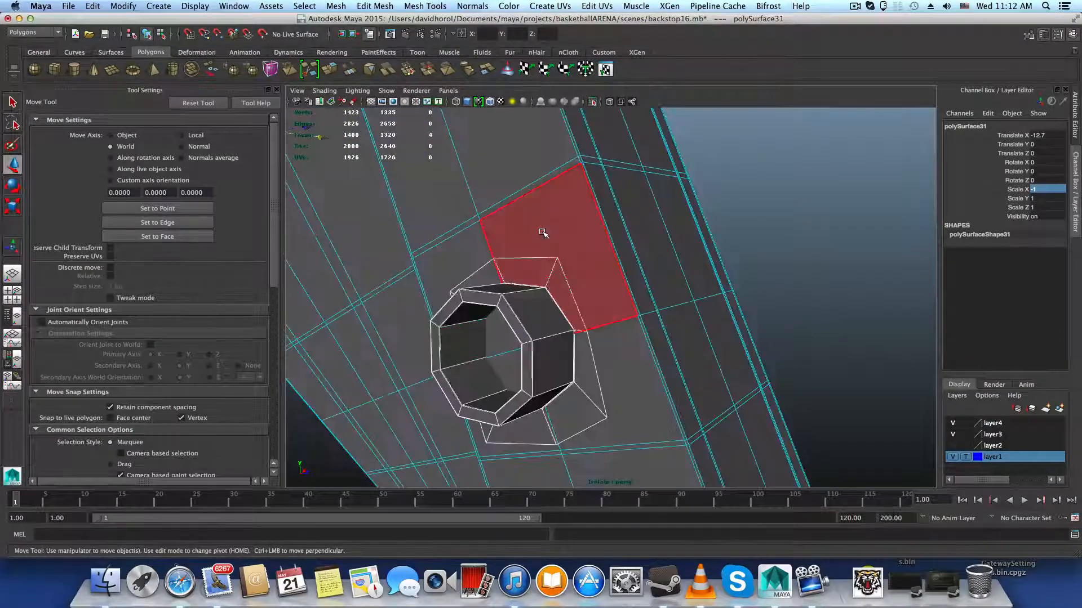
{"action": "left_click", "coordinate": [550, 225]}
{"action": "left_click", "coordinate": [595, 382], "text": "shift"}
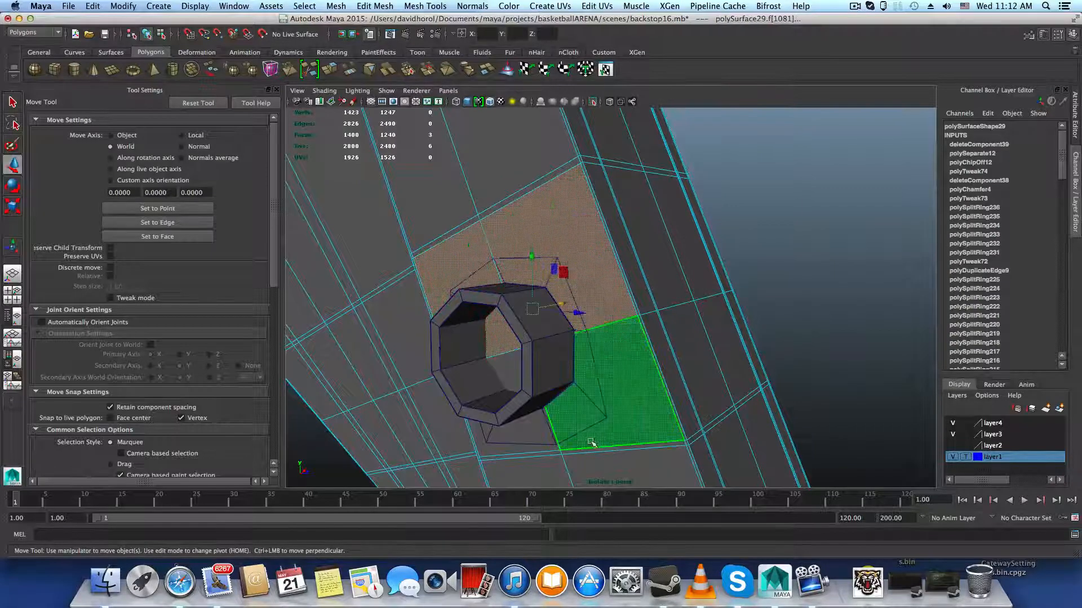
{"action": "left_click_drag", "start_coordinate": [591, 383], "coordinate": [575, 324], "text": "alt"}
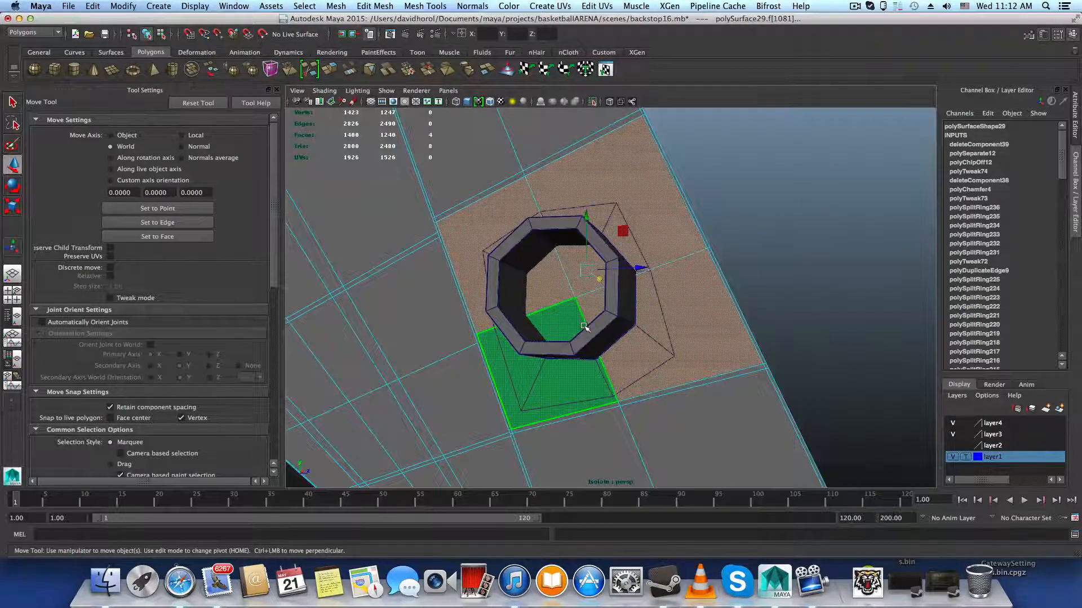
{"action": "key", "text": "Delete"}
Step: Combine the arm and both collars into one mesh and isolate the result
{"action": "left_click_drag", "start_coordinate": [746, 353], "coordinate": [485, 271], "text": "alt"}
{"action": "key", "text": "F8"}
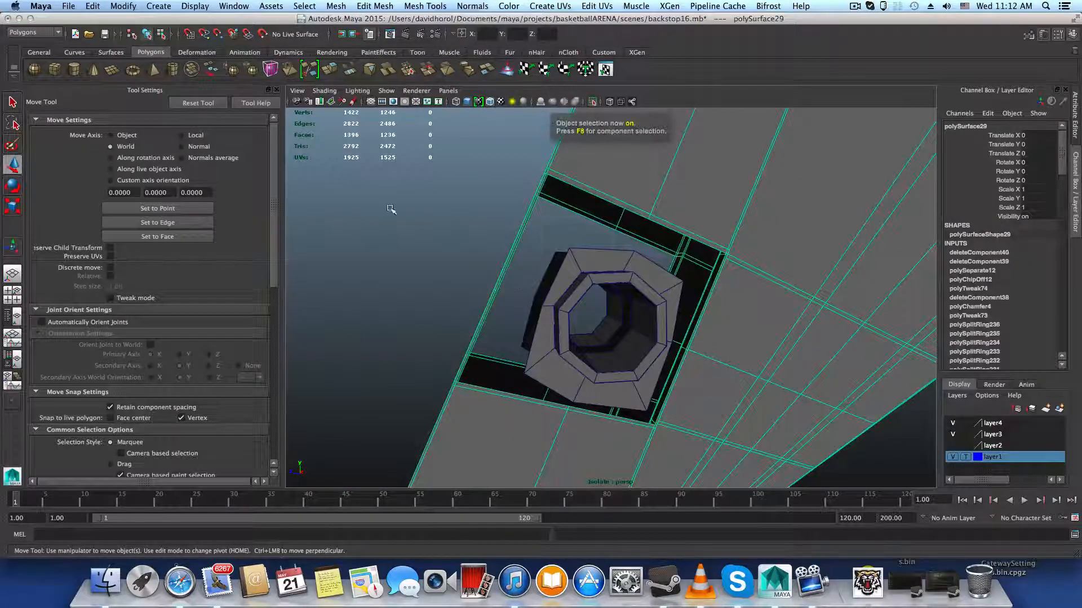
{"action": "key", "text": "ctrl+shift+d"}
{"action": "mouse_move", "coordinate": [719, 393]}
{"action": "left_mouse_down", "text": "alt"}
{"action": "mouse_move", "coordinate": [700, 393]}
{"action": "mouse_move", "coordinate": [843, 406]}
{"action": "mouse_move", "coordinate": [716, 389]}
{"action": "left_mouse_up", "text": "alt"}
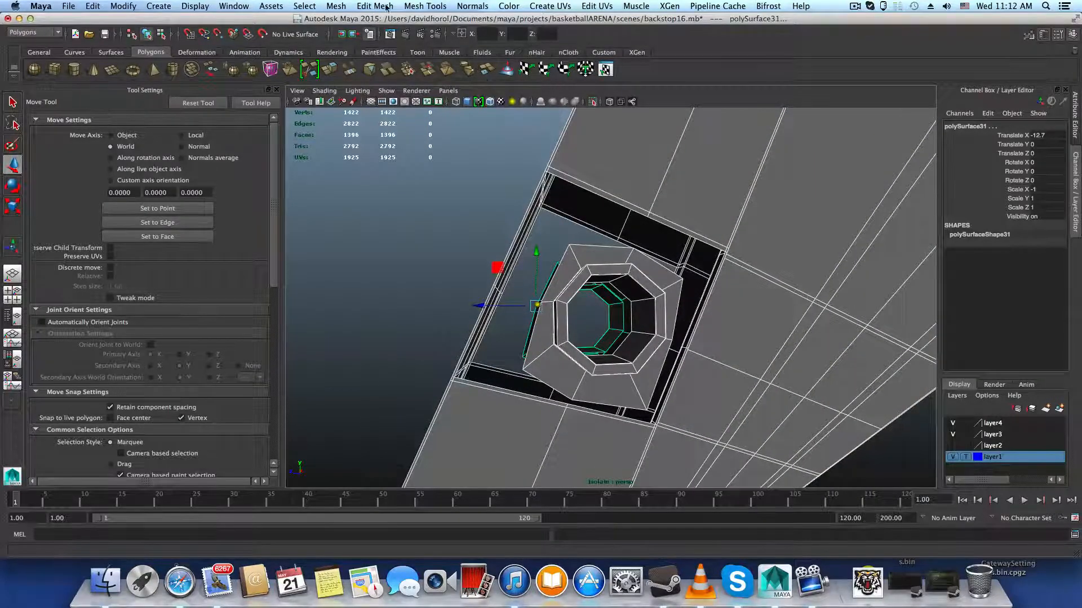
{"action": "left_click", "coordinate": [336, 5]}
{"action": "left_click", "coordinate": [353, 48]}
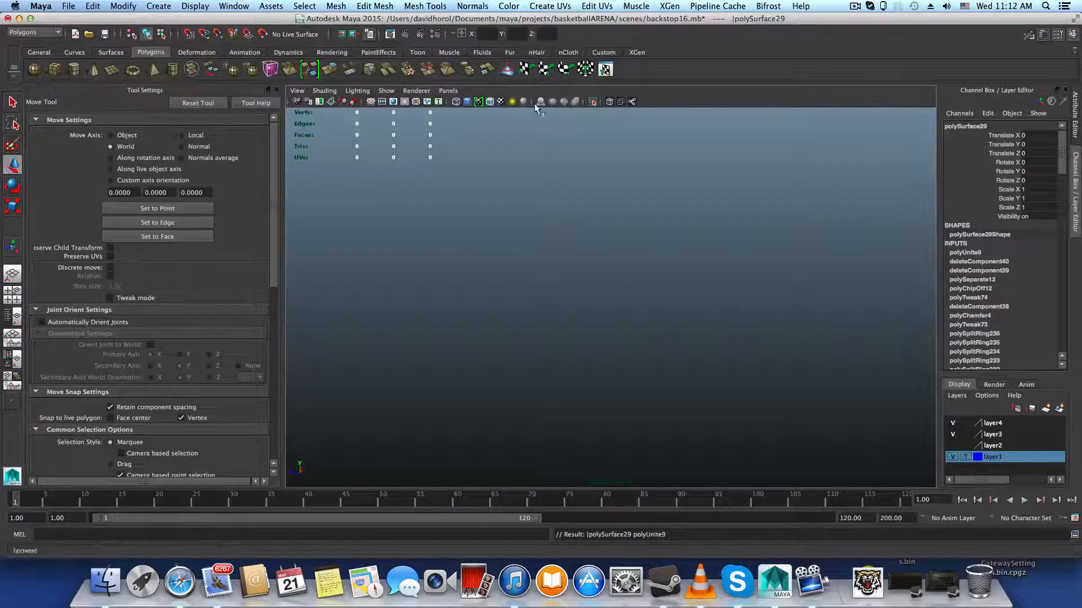
{"action": "left_click", "coordinate": [589, 104]}
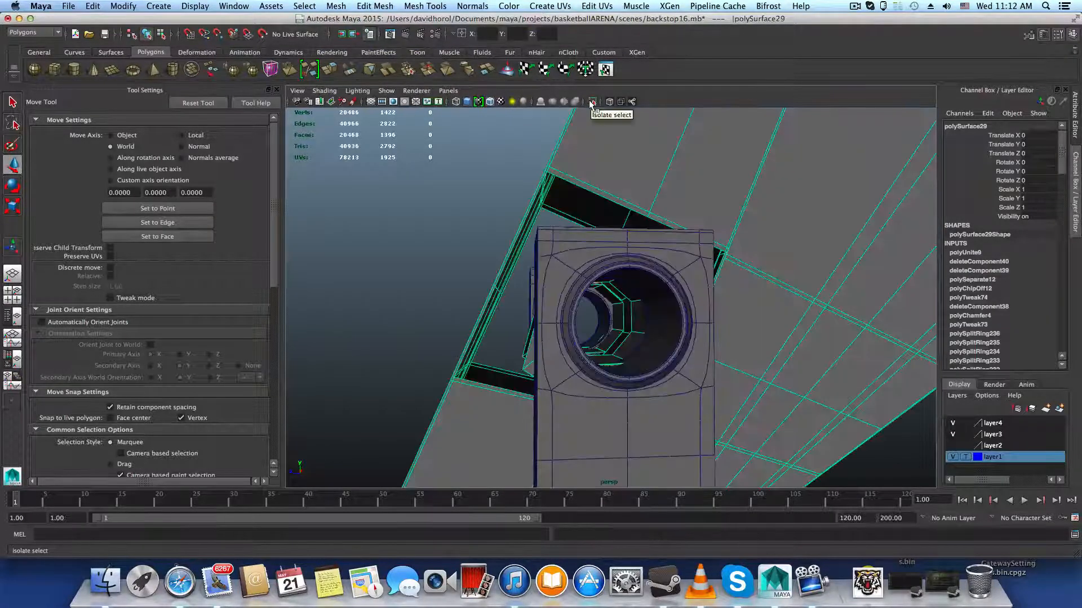
{"action": "scroll", "coordinate": [582, 292], "scroll_direction": "up", "scroll_amount": 3}
{"action": "left_click_drag", "start_coordinate": [582, 291], "coordinate": [562, 289], "text": "alt"}
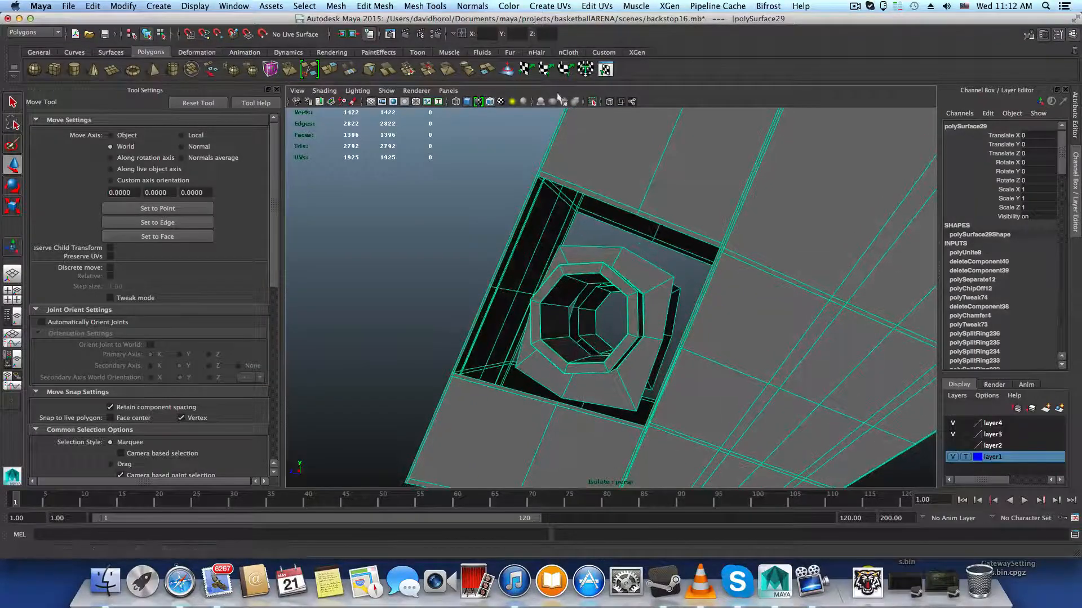
Step: With the Merge Vertex Tool, merge two upper collar flange vertices to the midpoint and corner of the opening's upper edge
{"action": "left_click_drag", "start_coordinate": [618, 188], "coordinate": [599, 260], "text": "alt"}
{"action": "left_click", "coordinate": [425, 6]}
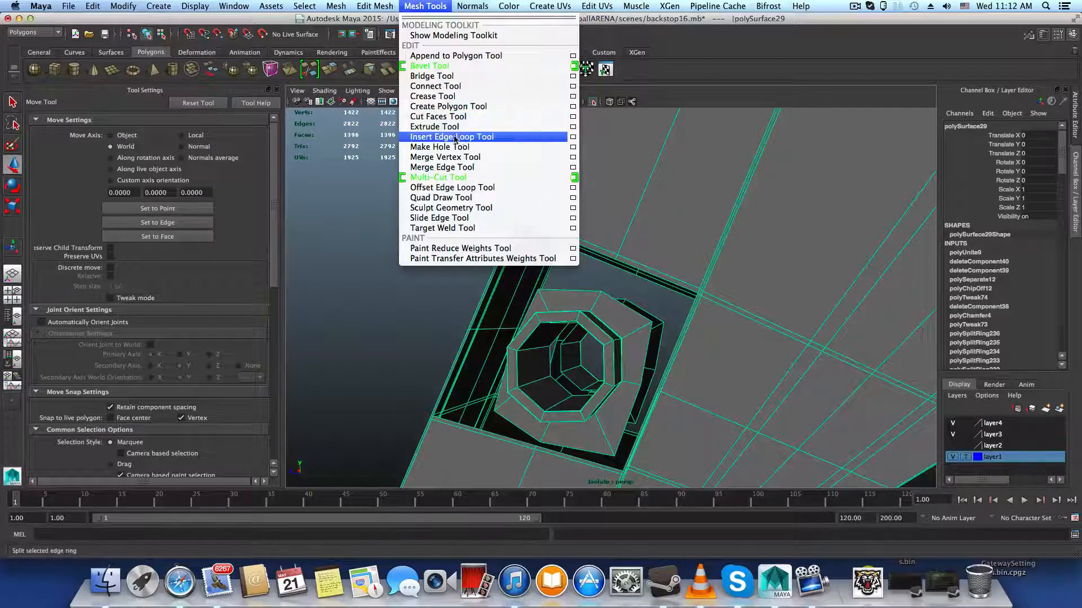
{"action": "left_click", "coordinate": [451, 157]}
{"action": "left_click_drag", "start_coordinate": [544, 265], "coordinate": [600, 300], "text": "alt"}
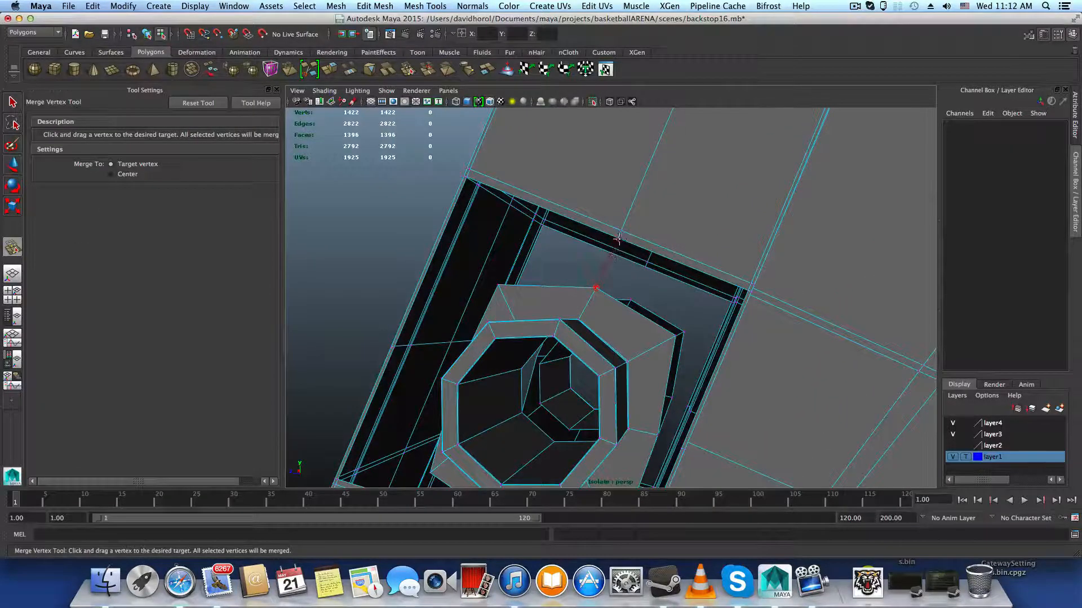
{"action": "left_click_drag", "start_coordinate": [619, 239], "coordinate": [617, 239]}
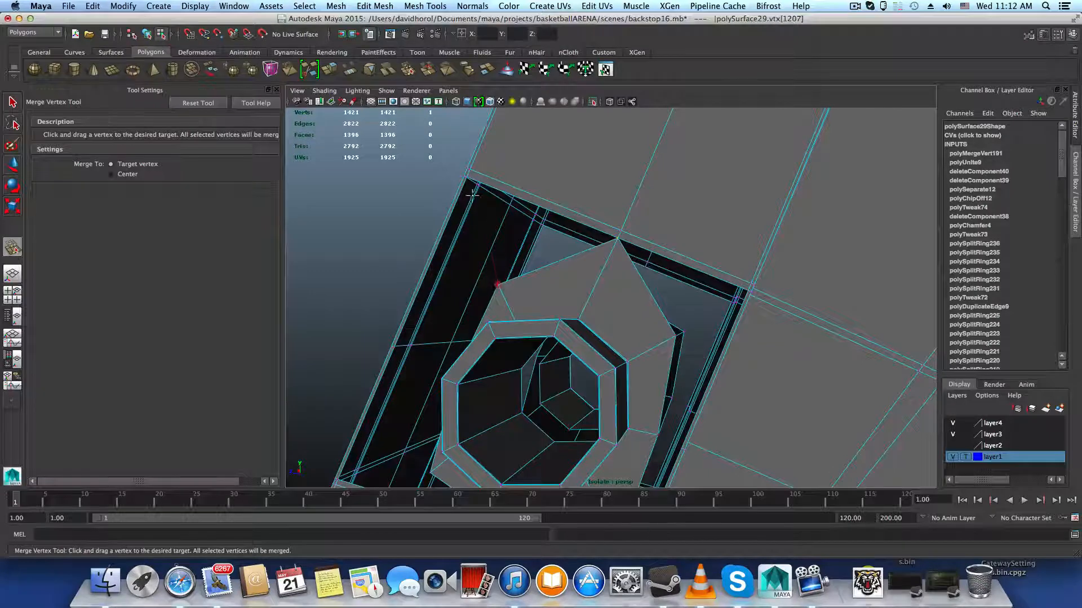
{"action": "left_click_drag", "start_coordinate": [472, 195], "coordinate": [465, 177]}
{"action": "middle_click_drag", "start_coordinate": [497, 284], "coordinate": [517, 199], "text": "alt"}
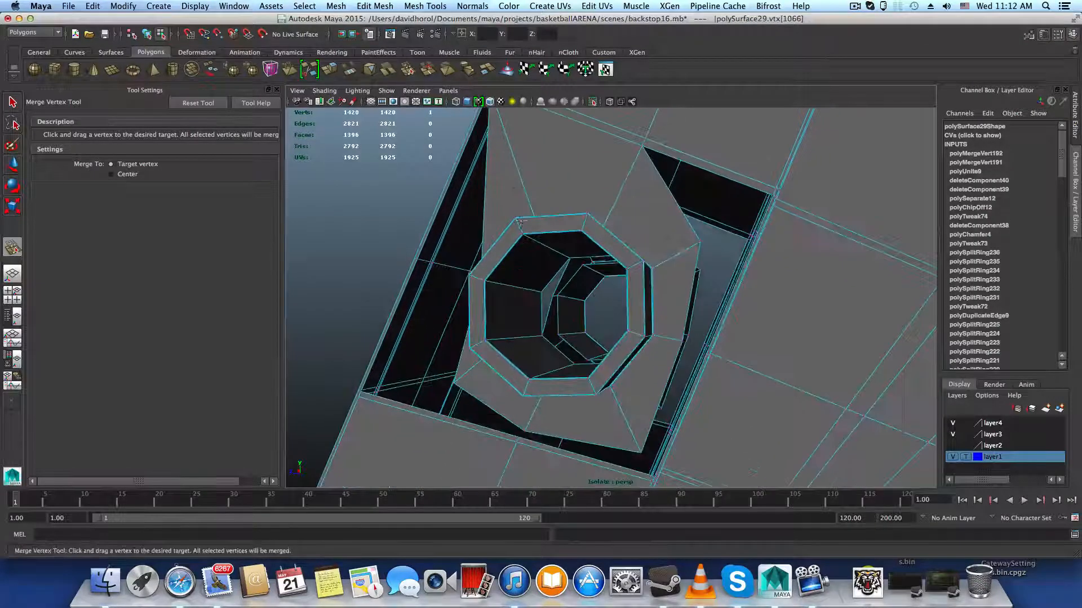
Step: Undo the wrong side-vertex merge and merge the near collar's side vertex to the middle of the opening's outer edge
{"action": "left_click_drag", "start_coordinate": [516, 201], "coordinate": [552, 229], "text": "alt"}
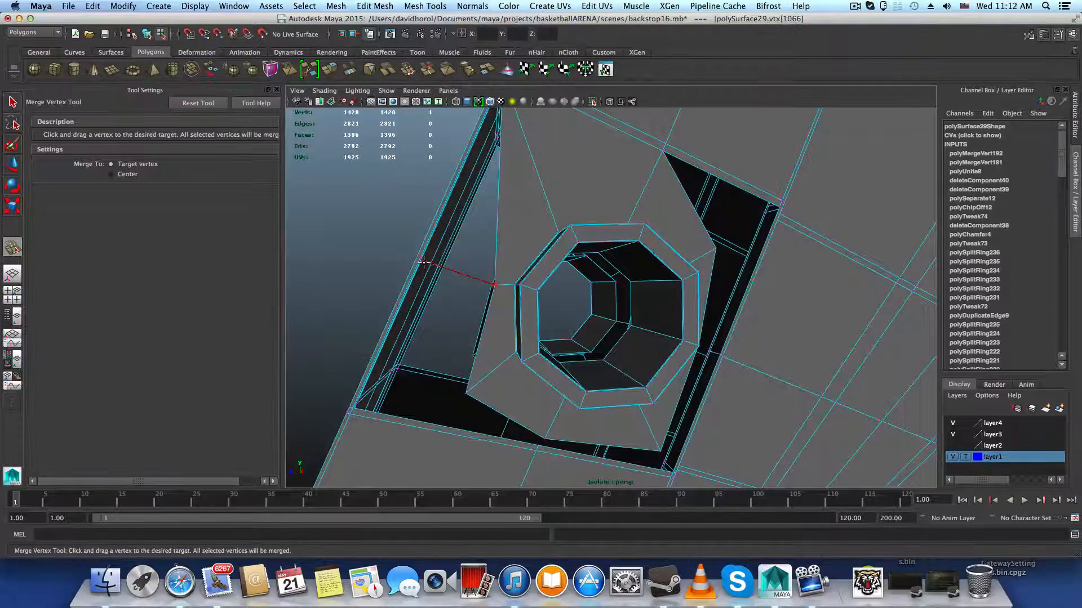
{"action": "left_click_drag", "start_coordinate": [424, 262], "coordinate": [423, 265]}
{"action": "right_click_drag", "start_coordinate": [422, 265], "coordinate": [653, 330], "text": "alt"}
{"action": "key", "text": "ctrl+z"}
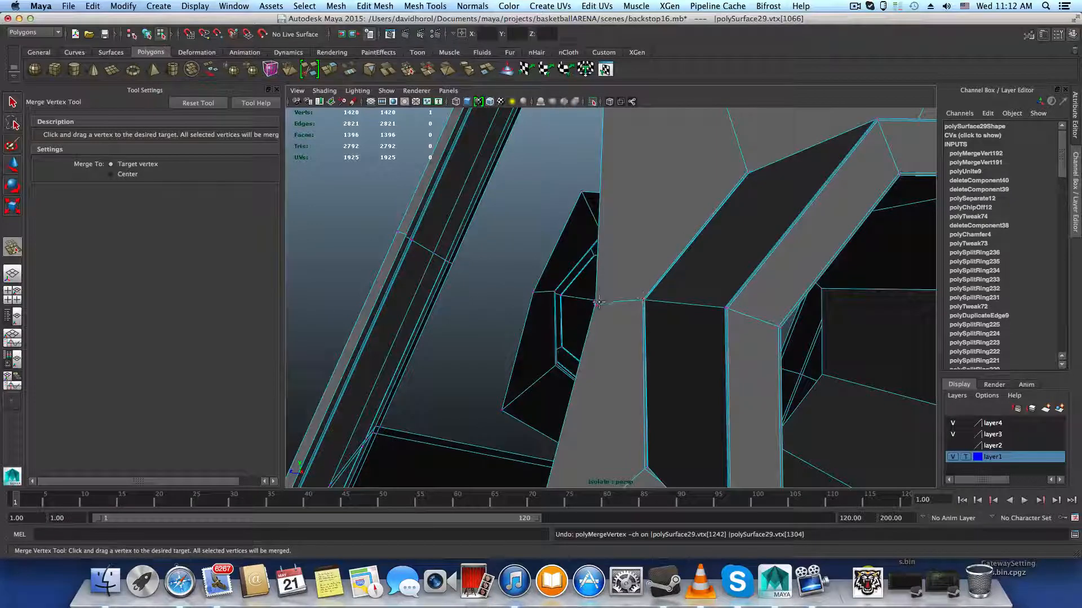
{"action": "left_click_drag", "start_coordinate": [596, 303], "coordinate": [405, 233]}
{"action": "right_click_drag", "start_coordinate": [405, 233], "coordinate": [523, 317], "text": "alt"}
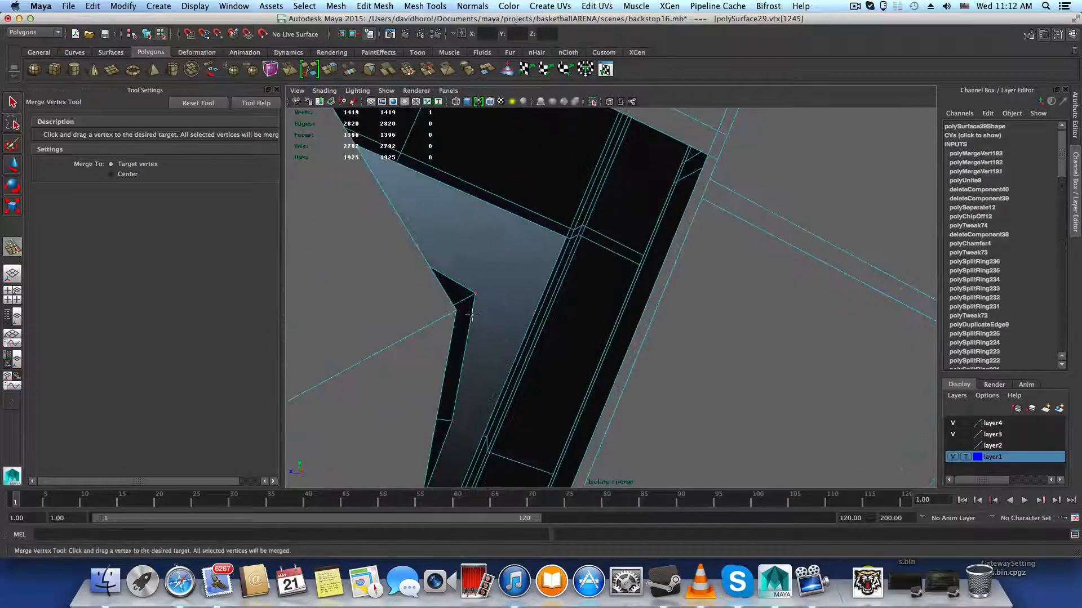
Step: Merge the near collar's remaining five flange vertices to the matching corners and edge midpoints of the opening
{"action": "left_click_drag", "start_coordinate": [688, 156], "coordinate": [525, 262]}
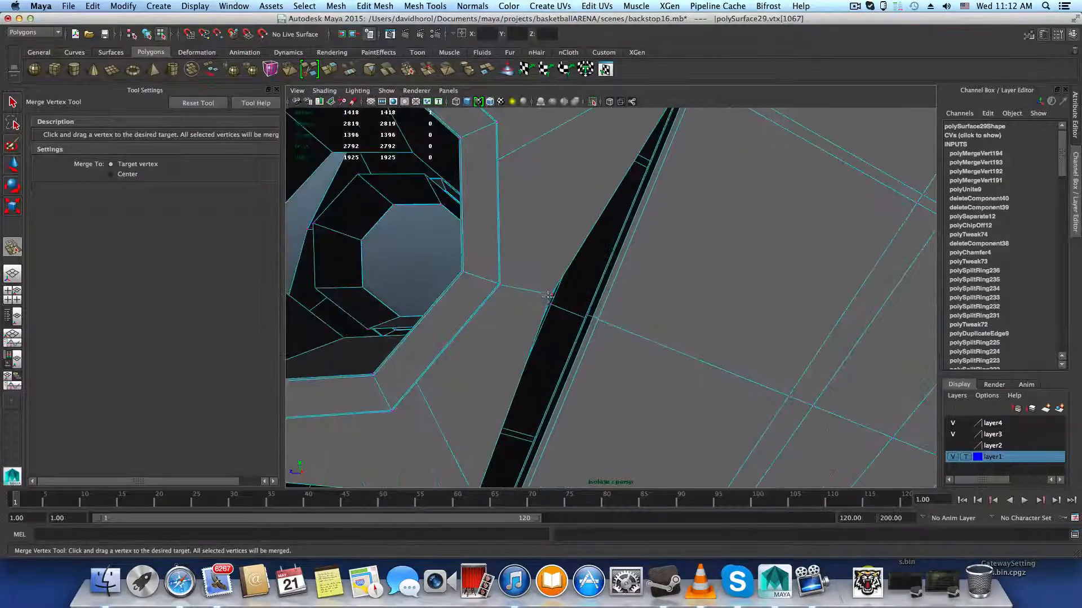
{"action": "left_click_drag", "start_coordinate": [590, 318], "coordinate": [568, 342]}
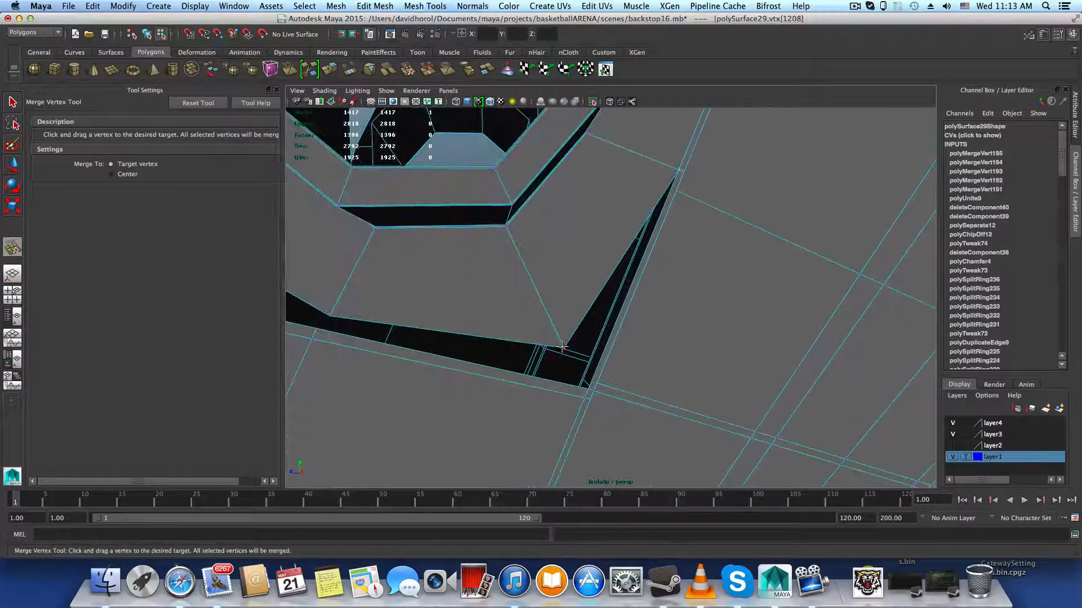
{"action": "left_click_drag", "start_coordinate": [586, 389], "coordinate": [418, 379]}
{"action": "right_click_drag", "start_coordinate": [417, 379], "coordinate": [697, 420], "text": "alt"}
{"action": "middle_click_drag", "start_coordinate": [698, 420], "coordinate": [743, 333], "text": "alt"}
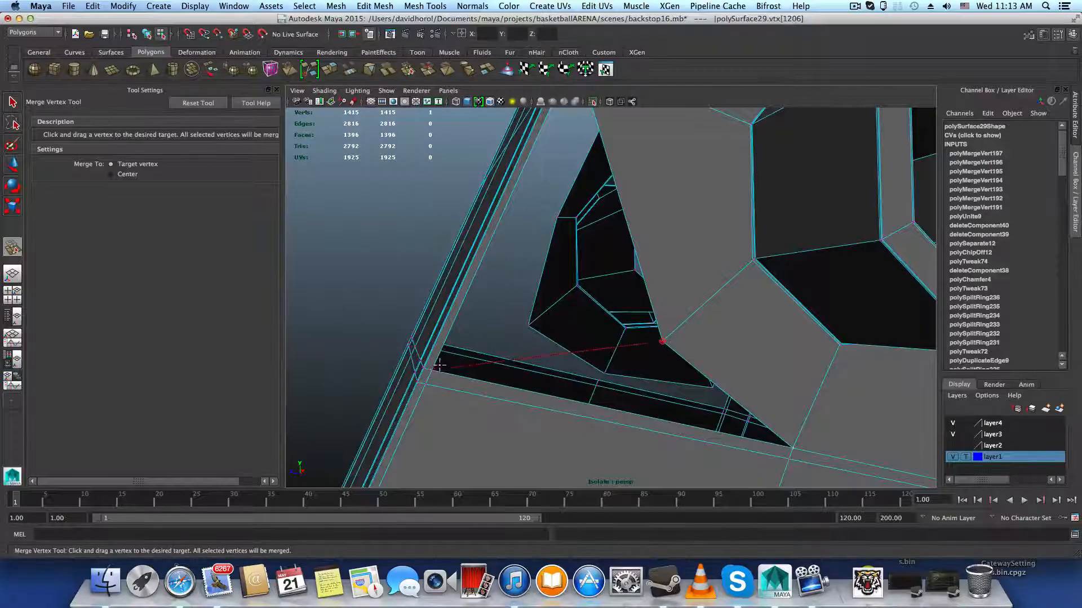
{"action": "left_click_drag", "start_coordinate": [439, 365], "coordinate": [532, 242]}
{"action": "middle_click_drag", "start_coordinate": [524, 225], "coordinate": [528, 401], "text": "alt"}
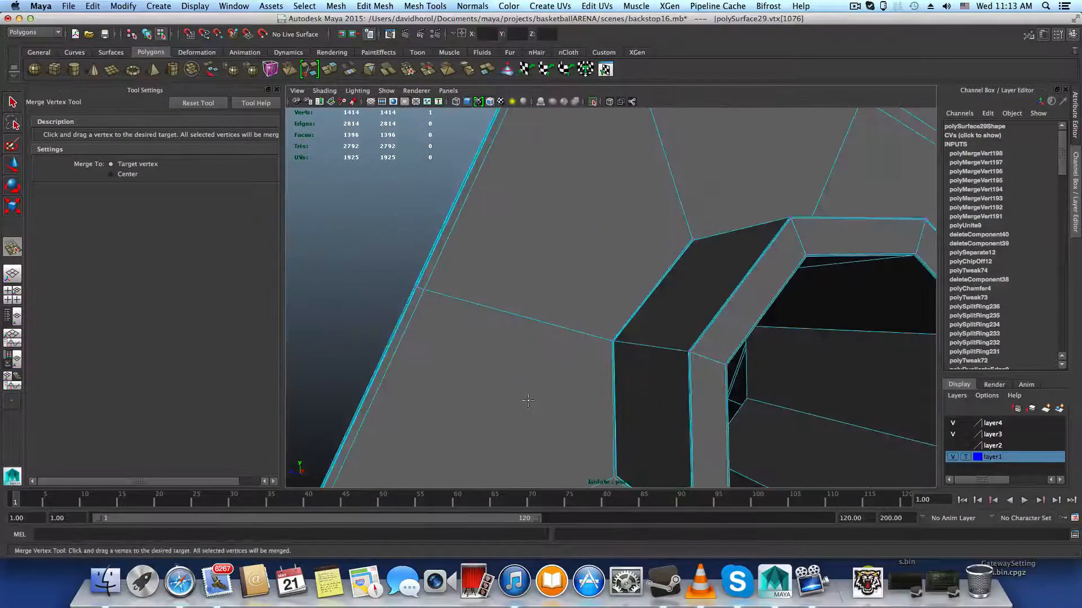
Step: On the arm's opposite side, merge the collar's outer side vertex and three upper vertices to the opening's matching border vertices
{"action": "left_click_drag", "start_coordinate": [528, 401], "coordinate": [626, 333], "text": "alt"}
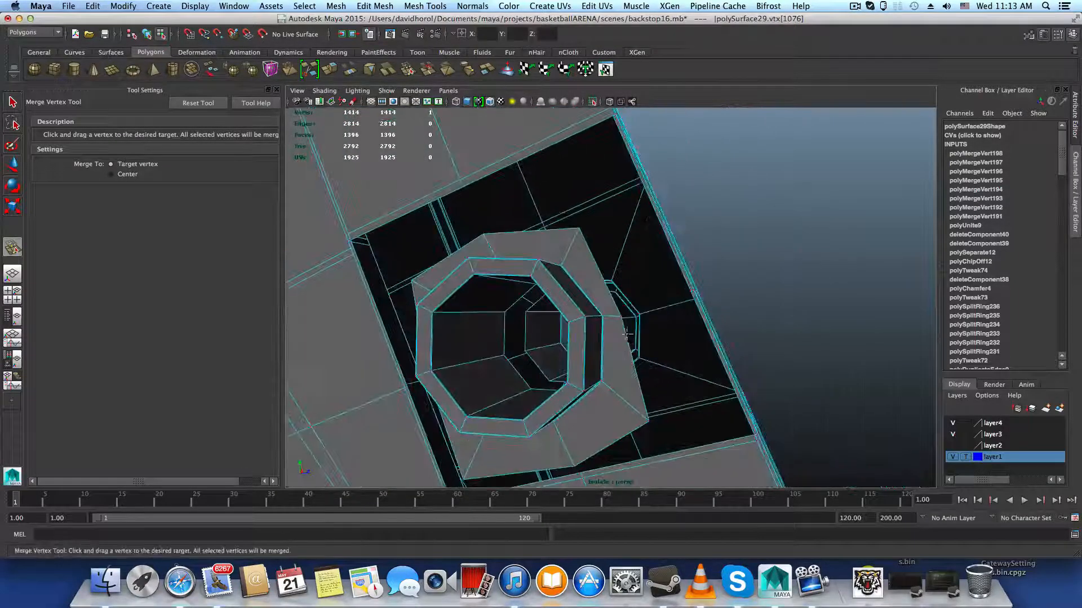
{"action": "left_click_drag", "start_coordinate": [685, 295], "coordinate": [620, 352]}
{"action": "scroll", "coordinate": [617, 356], "scroll_direction": "up", "scroll_amount": 5}
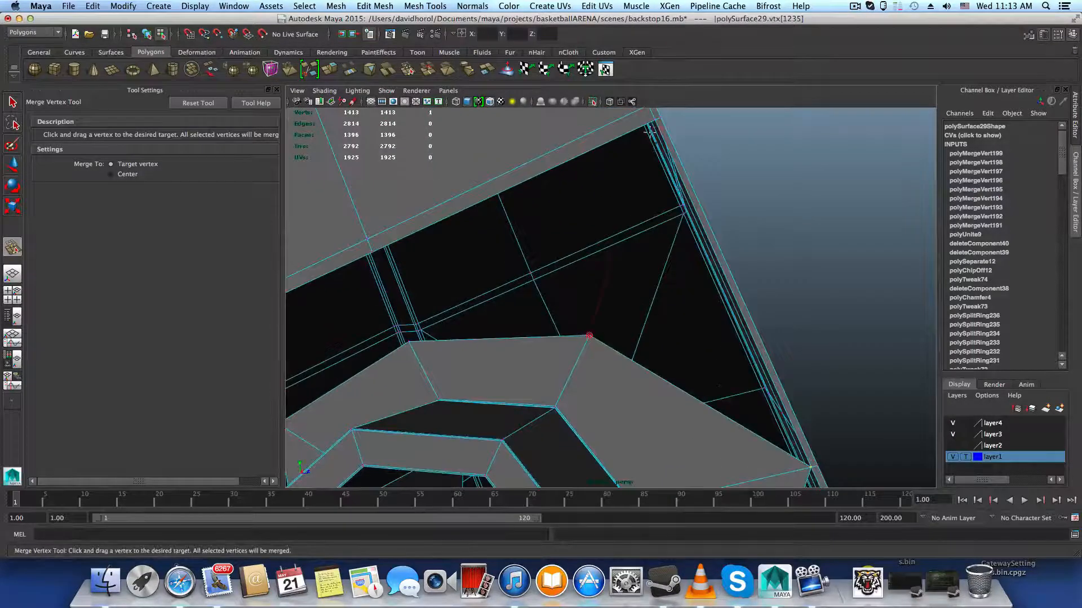
{"action": "left_click_drag", "start_coordinate": [650, 131], "coordinate": [652, 125]}
{"action": "left_click_drag", "start_coordinate": [647, 169], "coordinate": [524, 298], "text": "alt"}
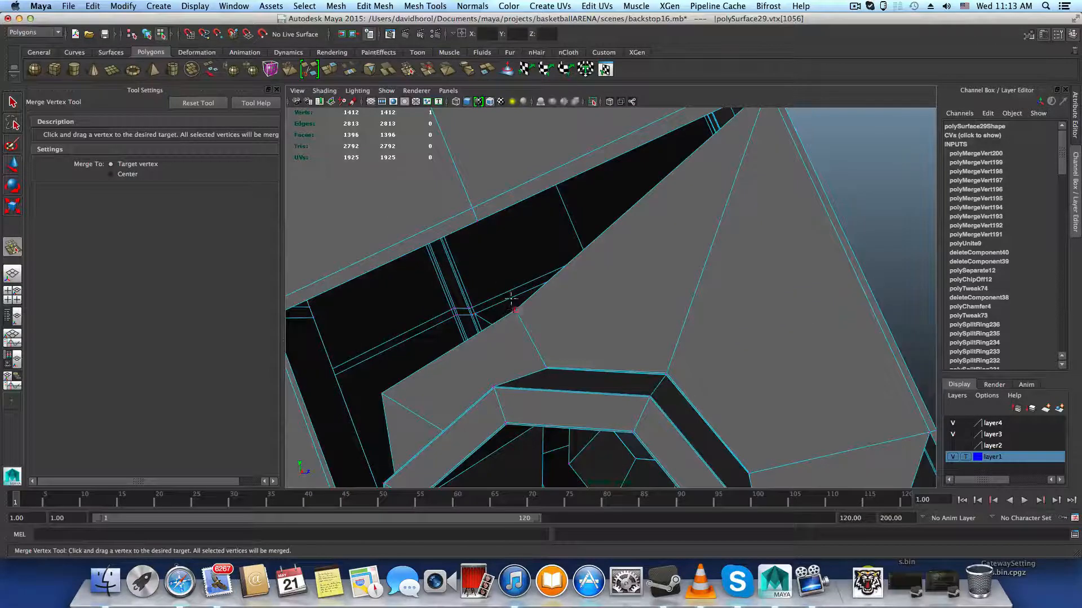
{"action": "left_click_drag", "start_coordinate": [476, 218], "coordinate": [478, 222]}
{"action": "middle_click_drag", "start_coordinate": [495, 299], "coordinate": [617, 252], "text": "alt"}
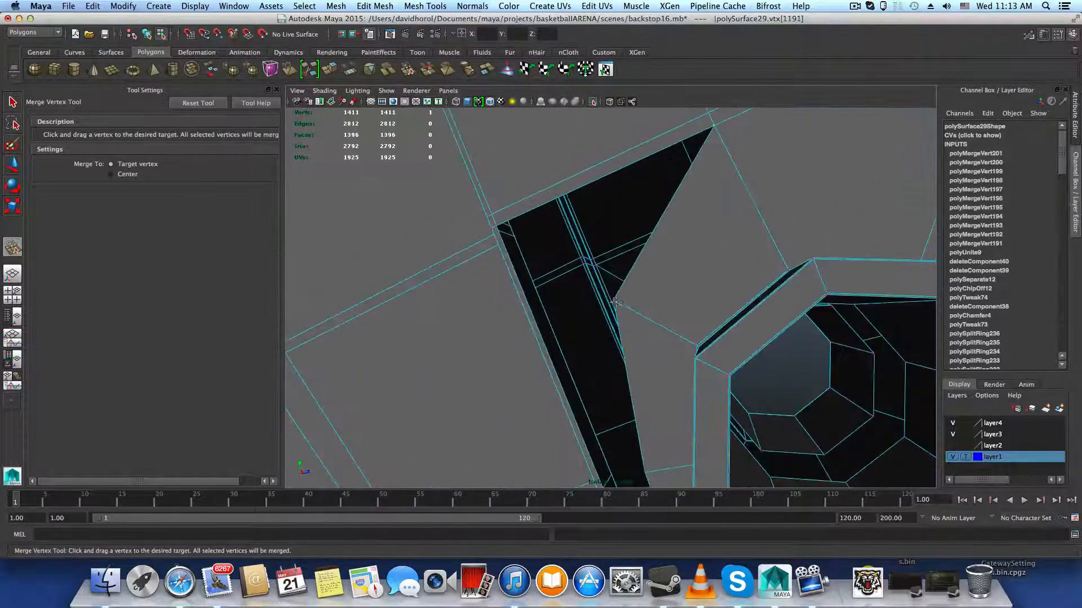
{"action": "left_click_drag", "start_coordinate": [496, 227], "coordinate": [496, 226]}
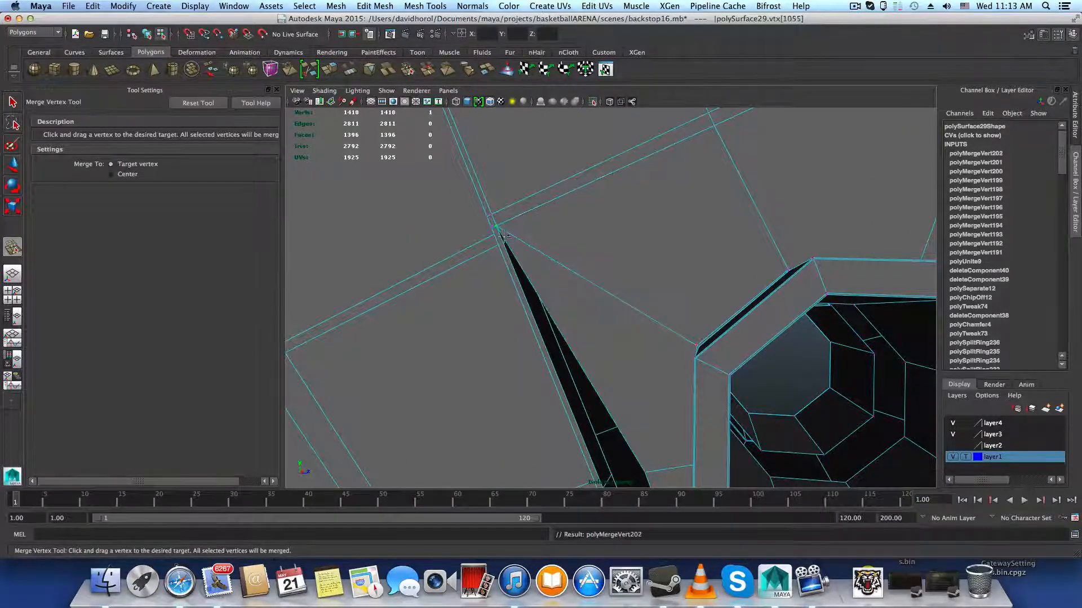
Step: Merge the opposite collar's inner side vertex and three lower vertices to the opening's remaining edge midpoints and corners
{"action": "left_click_drag", "start_coordinate": [548, 303], "coordinate": [553, 304], "text": "alt"}
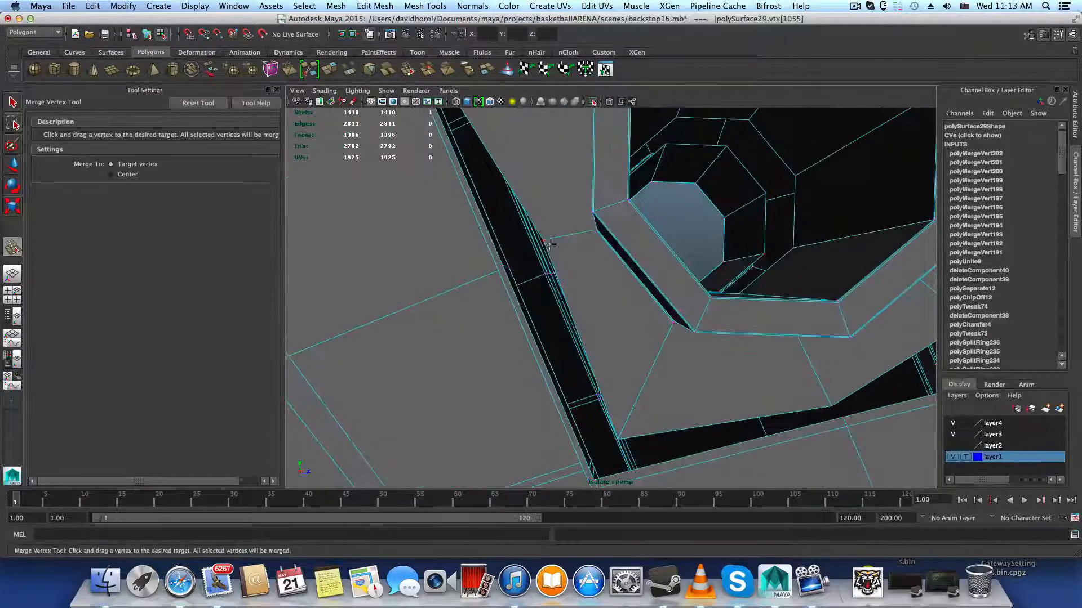
{"action": "left_click_drag", "start_coordinate": [503, 261], "coordinate": [541, 316]}
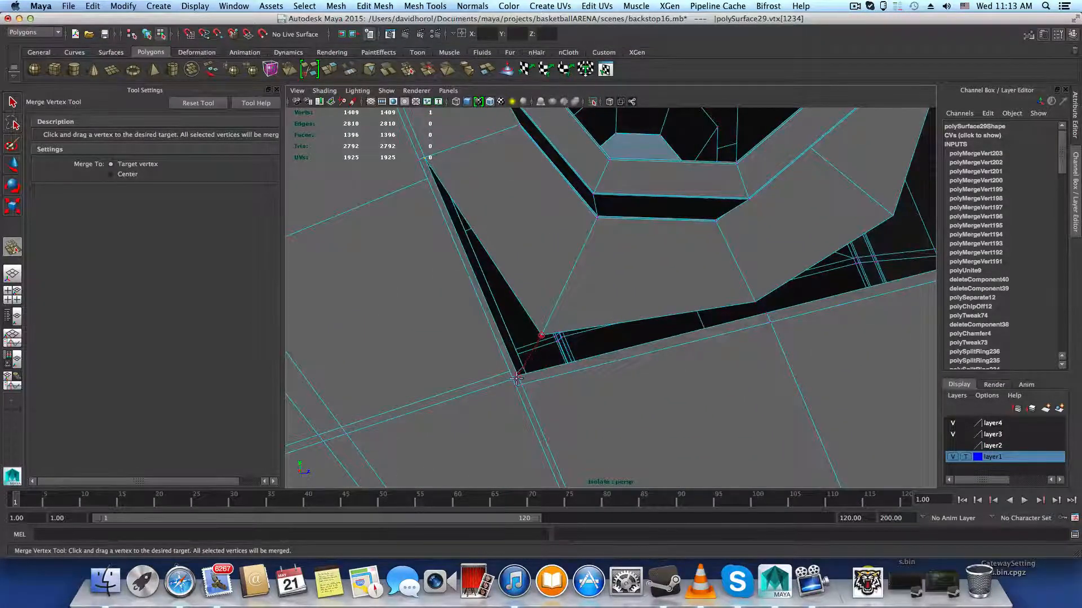
{"action": "left_click_drag", "start_coordinate": [517, 379], "coordinate": [617, 357]}
{"action": "left_click_drag", "start_coordinate": [712, 326], "coordinate": [581, 378], "text": "alt"}
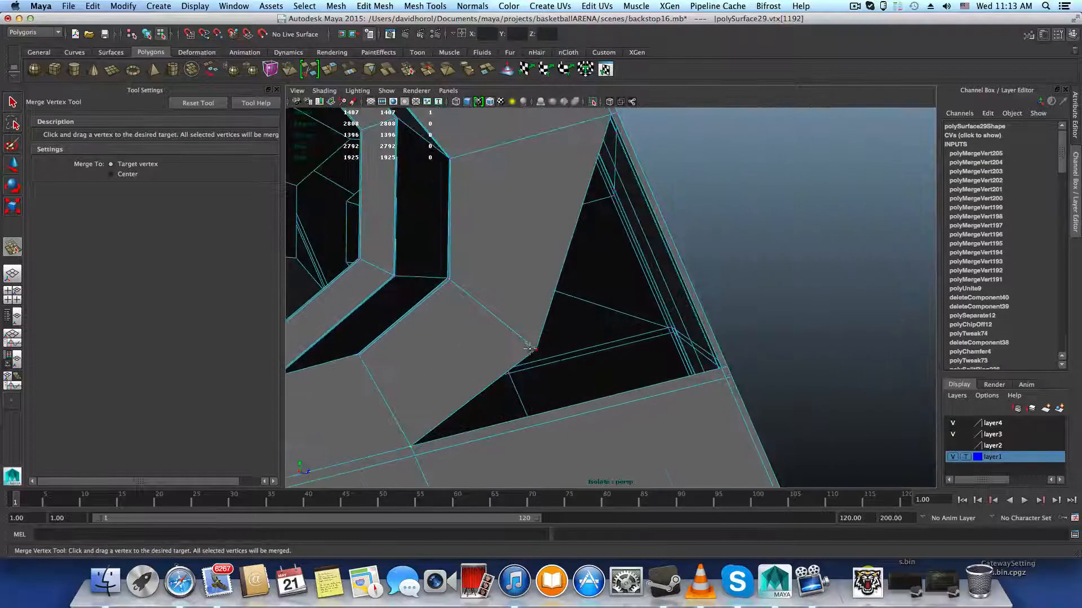
{"action": "mouse_move", "coordinate": [722, 369]}
{"action": "left_mouse_down"}
{"action": "mouse_move", "coordinate": [706, 417]}
{"action": "mouse_move", "coordinate": [605, 386]}
{"action": "mouse_move", "coordinate": [644, 374]}
{"action": "mouse_move", "coordinate": [362, 381]}
{"action": "mouse_move", "coordinate": [507, 366]}
{"action": "mouse_move", "coordinate": [570, 341]}
{"action": "mouse_move", "coordinate": [374, 333]}
{"action": "mouse_move", "coordinate": [755, 343]}
{"action": "mouse_move", "coordinate": [738, 355]}
{"action": "left_mouse_up"}
Step: Set the Merge Vertex Tool to merge to Center and merge one facing vertex pair between the collars' inner tube ends
{"action": "scroll", "coordinate": [716, 417], "scroll_direction": "down", "scroll_amount": 3}
{"action": "right_click_drag", "start_coordinate": [738, 355], "coordinate": [823, 371], "text": "alt"}
{"action": "left_click_drag", "start_coordinate": [824, 370], "coordinate": [566, 317], "text": "alt"}
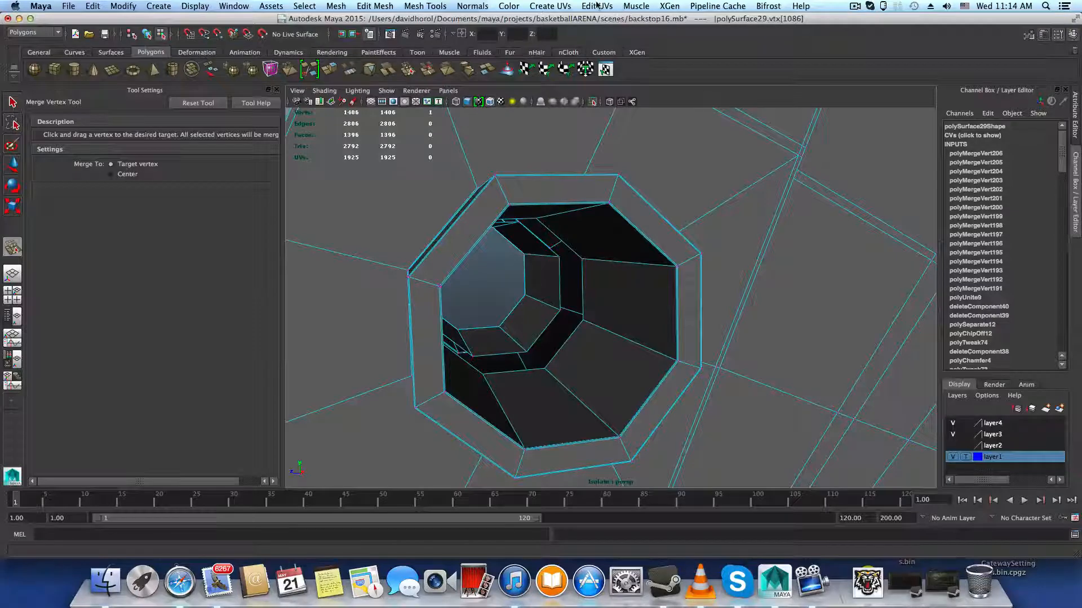
{"action": "left_click", "coordinate": [425, 5]}
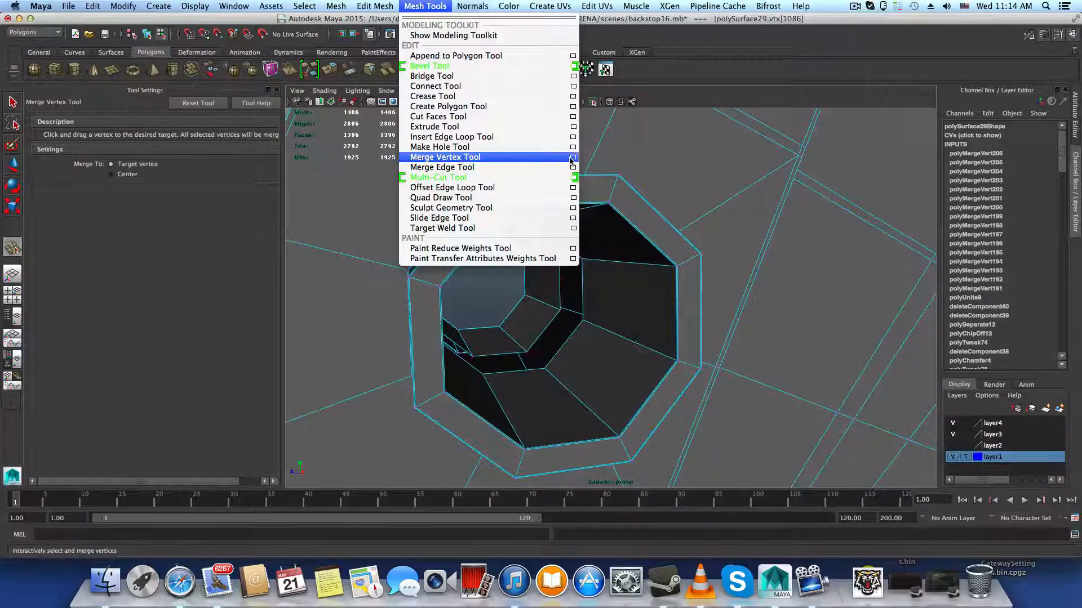
{"action": "left_click", "coordinate": [540, 159]}
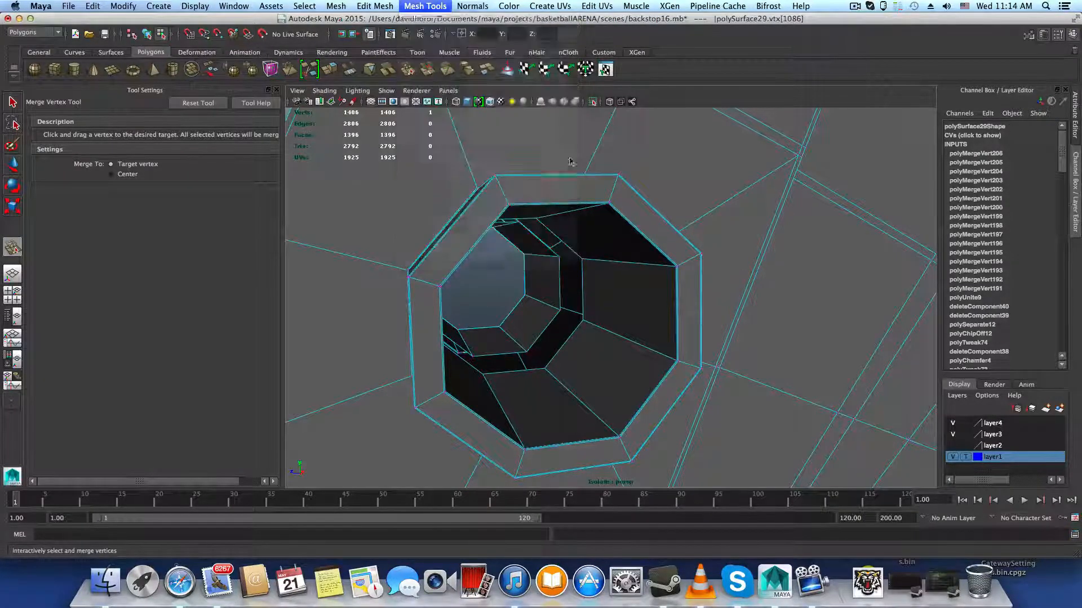
{"action": "left_click", "coordinate": [110, 174]}
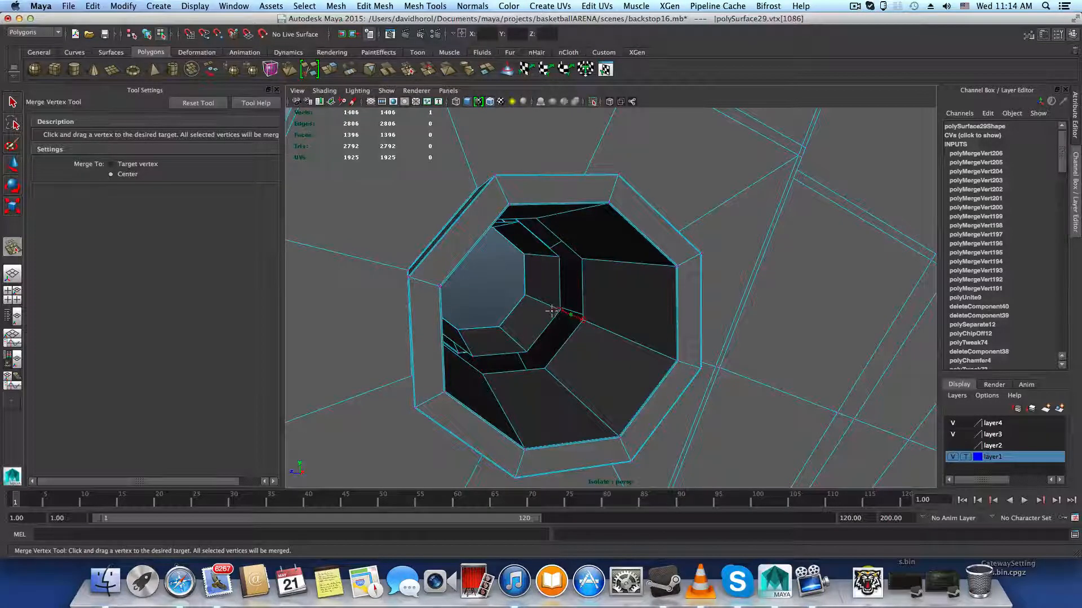
{"action": "left_click_drag", "start_coordinate": [553, 310], "coordinate": [570, 314]}
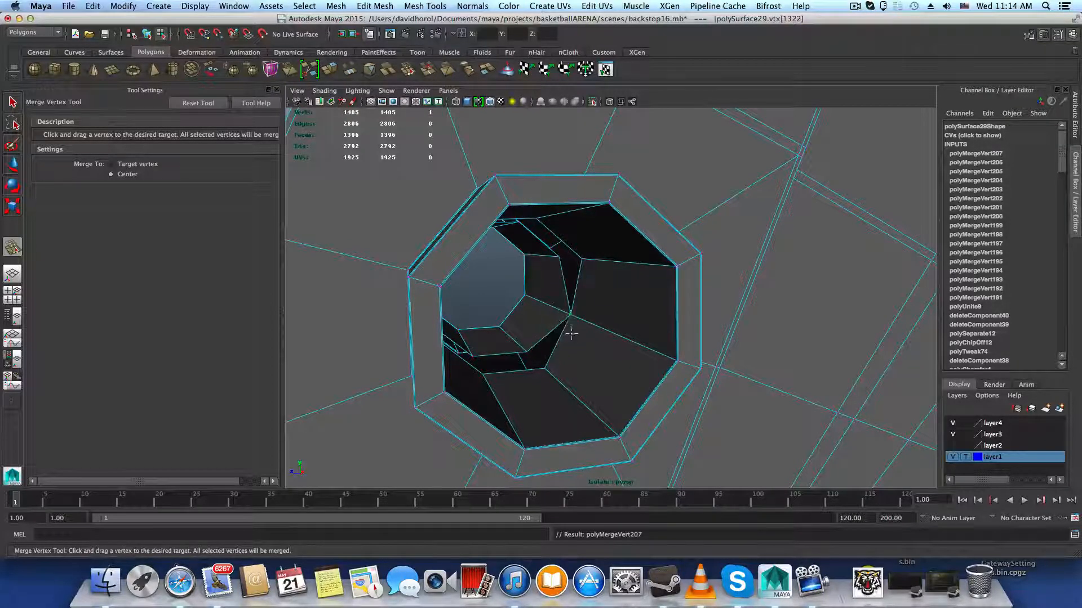
Step: Merge the remaining facing vertex pairs between the collars' inner tube ends to their centers, then return to object selection
{"action": "left_click_drag", "start_coordinate": [544, 367], "coordinate": [475, 387]}
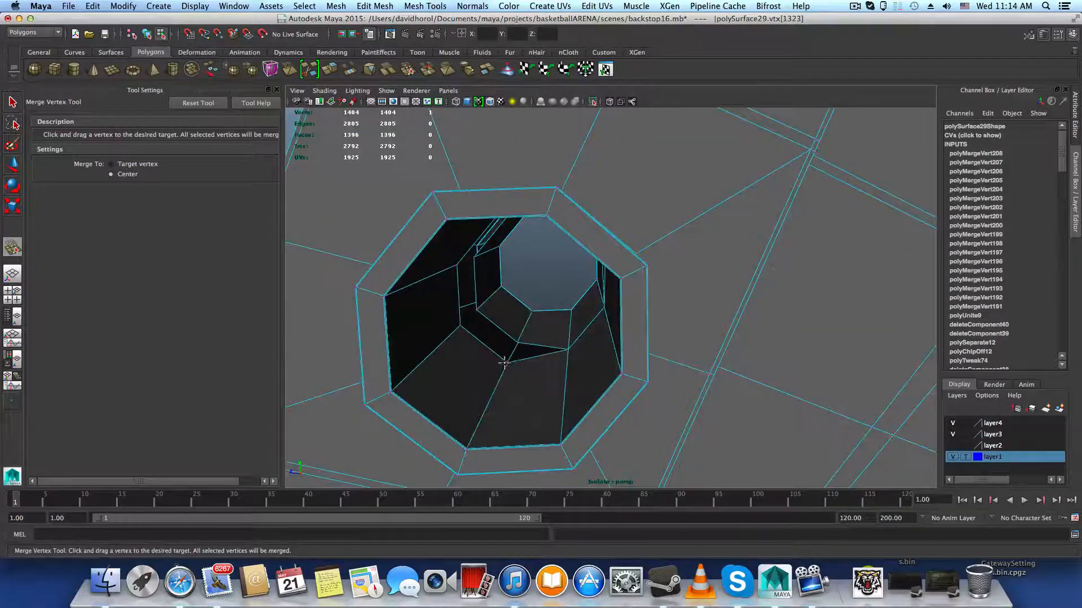
{"action": "left_click_drag", "start_coordinate": [516, 341], "coordinate": [541, 277]}
{"action": "left_click_drag", "start_coordinate": [541, 278], "coordinate": [569, 325], "text": "alt"}
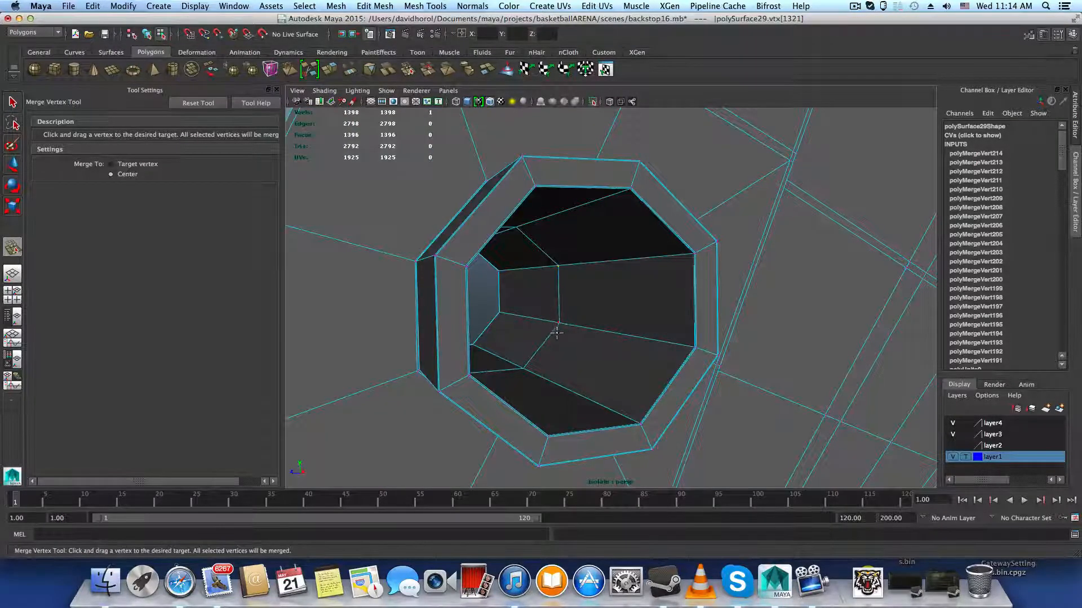
{"action": "key", "text": "F8"}
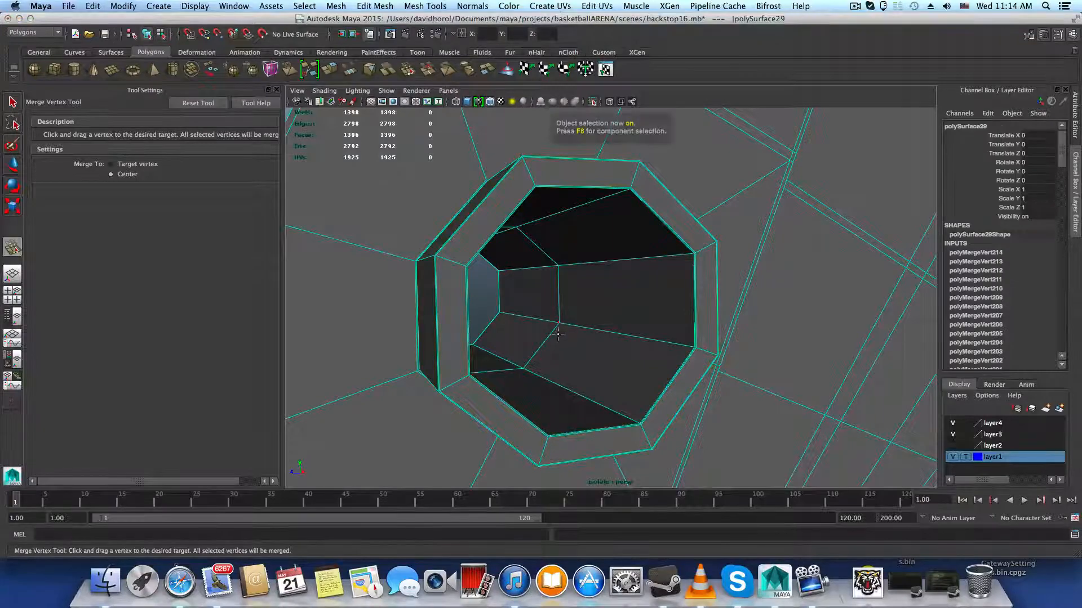
Step: Preview the arm mesh smoothed and examine the near collar and the arm's lower end from several angles
{"action": "scroll", "coordinate": [611, 350], "scroll_direction": "up", "scroll_amount": 5}
{"action": "left_click_drag", "start_coordinate": [611, 350], "coordinate": [501, 221], "text": "alt"}
{"action": "scroll", "coordinate": [544, 352], "scroll_direction": "down", "scroll_amount": 6}
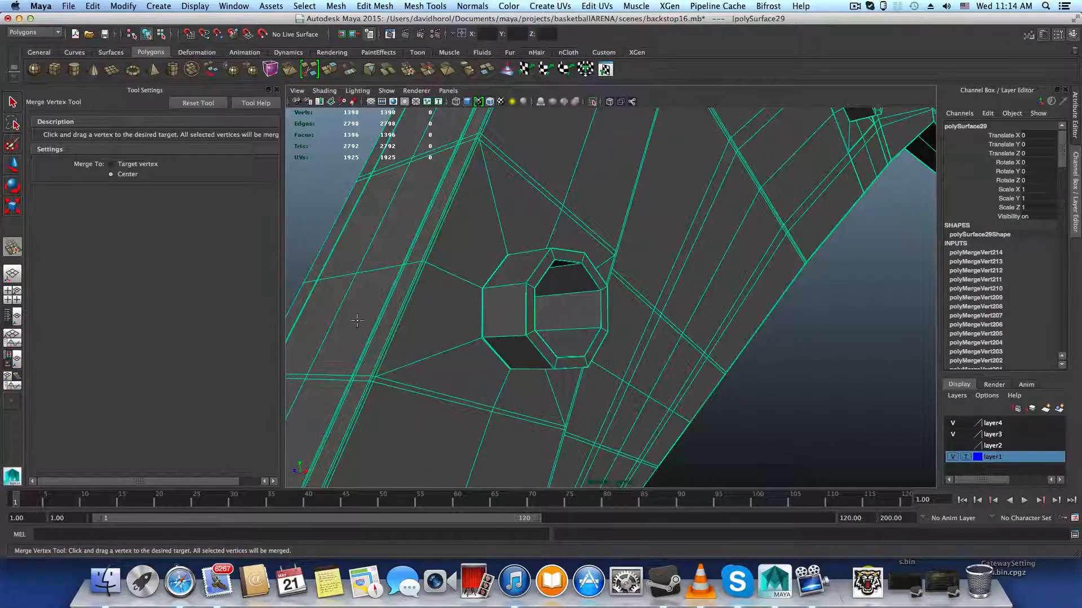
{"action": "key", "text": "3"}
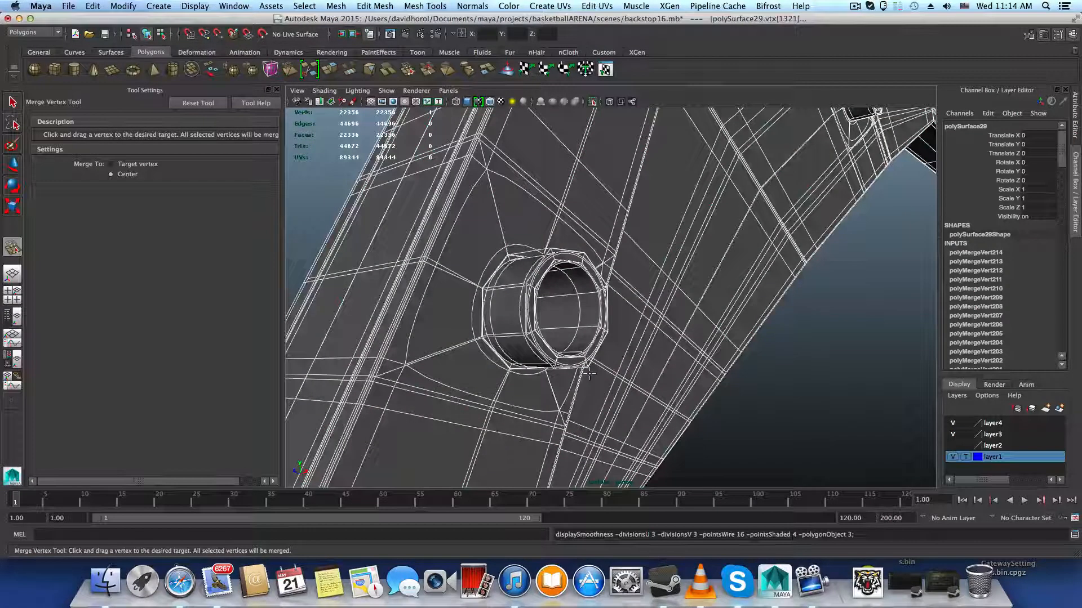
{"action": "key", "text": "F8"}
{"action": "left_click", "coordinate": [786, 415]}
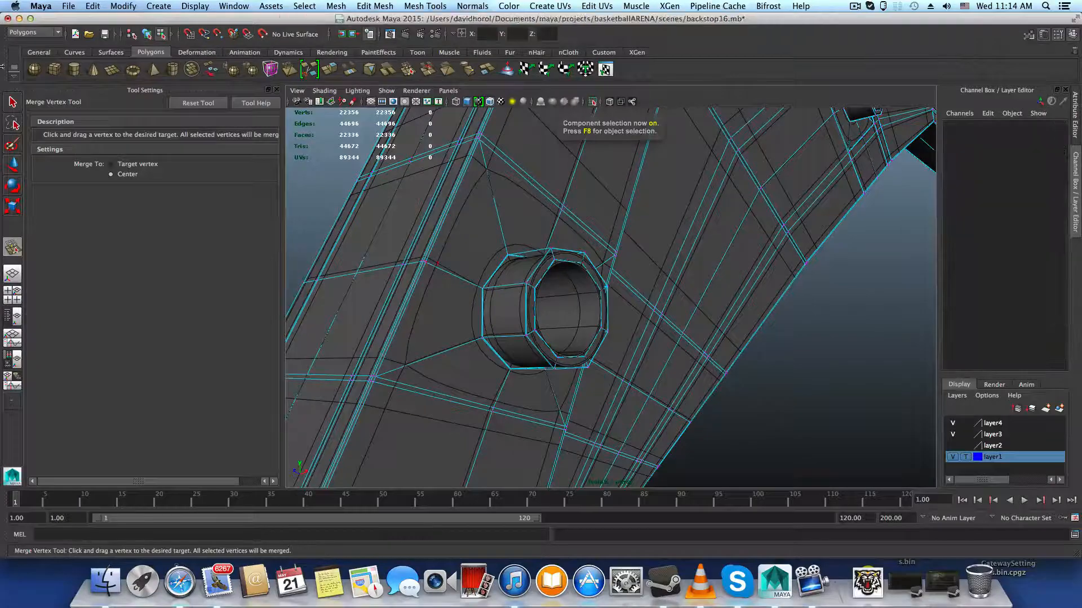
{"action": "left_click", "coordinate": [12, 102]}
{"action": "key", "text": "F8"}
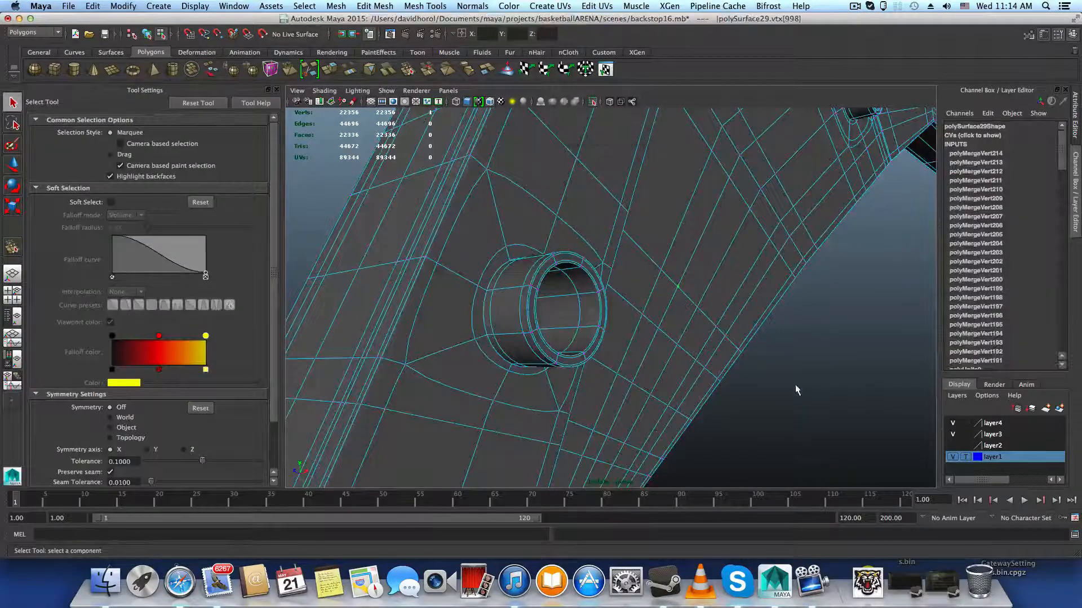
{"action": "left_click_drag", "start_coordinate": [786, 391], "coordinate": [524, 360], "text": "alt"}
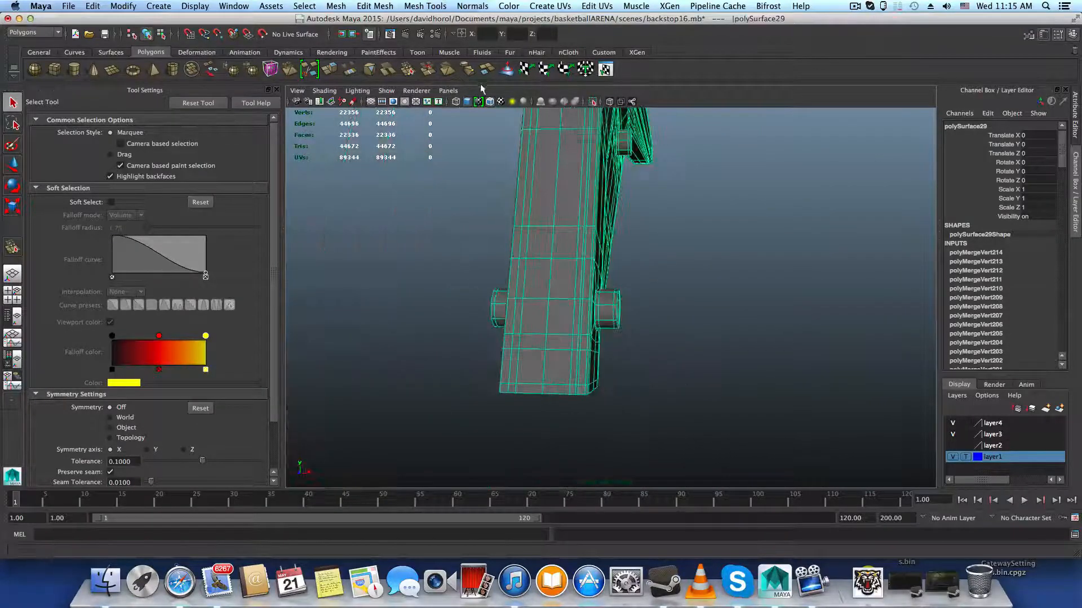
Step: Turn off isolated display to show the whole backstop and compare the collar with the adjacent bracket's pivot hole
{"action": "left_click", "coordinate": [591, 102]}
{"action": "right_click_drag", "start_coordinate": [682, 263], "coordinate": [731, 356], "text": "alt"}
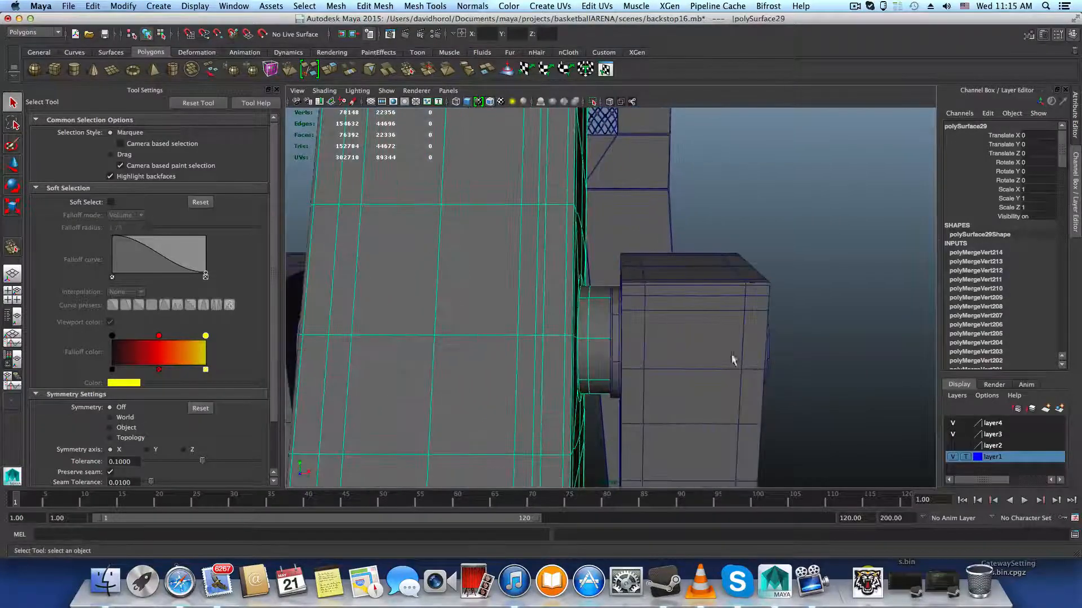
{"action": "left_click_drag", "start_coordinate": [676, 348], "coordinate": [557, 327], "text": "alt"}
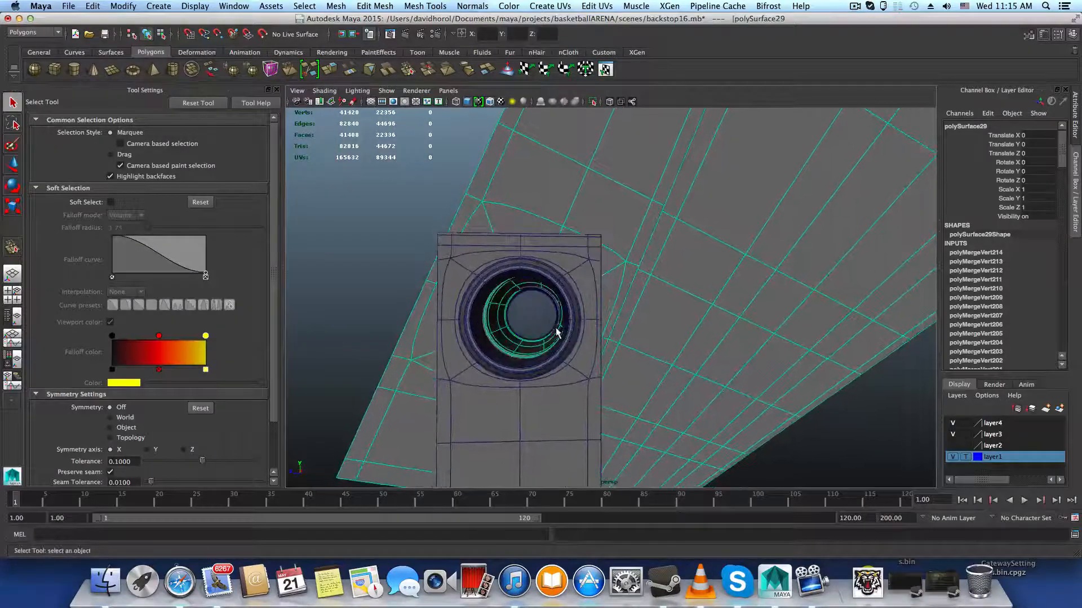
Step: In the side view, select all vertices of both collars and their inner tubes, and display the arm smoothed
{"action": "key", "text": "1"}
{"action": "mouse_move", "coordinate": [569, 319]}
{"action": "middle_mouse_down", "text": "alt"}
{"action": "mouse_move", "coordinate": [507, 321]}
{"action": "mouse_move", "coordinate": [565, 327]}
{"action": "middle_mouse_up", "text": "alt"}
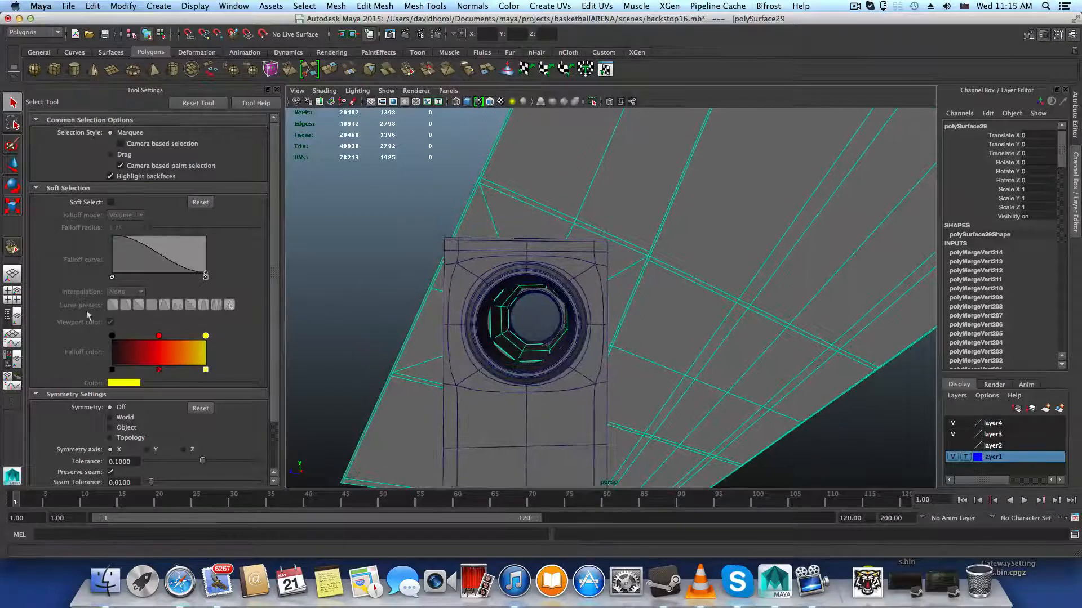
{"action": "right_click_drag", "start_coordinate": [618, 268], "coordinate": [488, 265]}
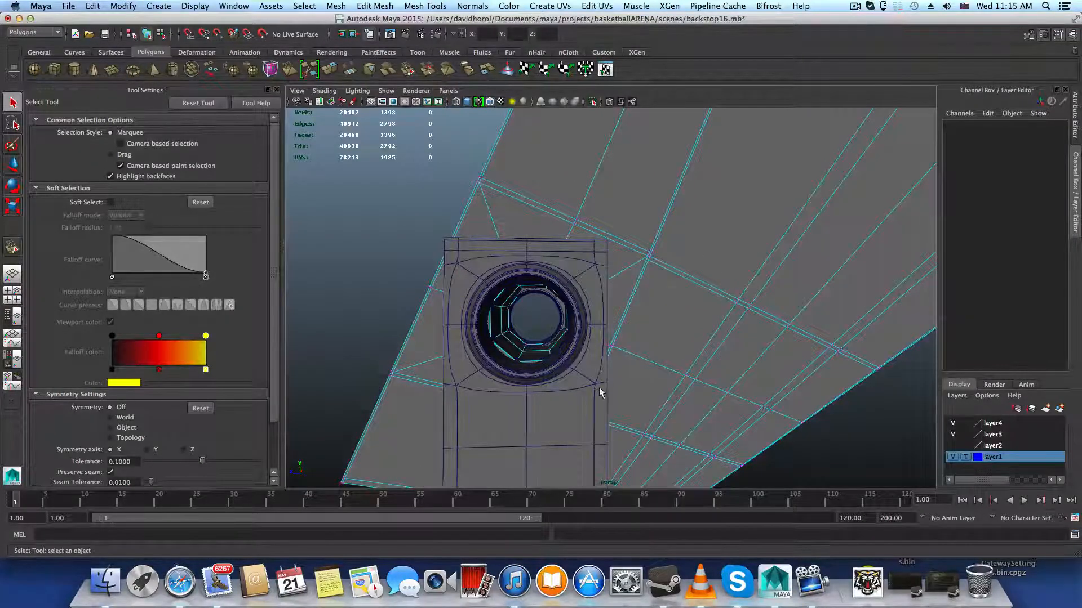
{"action": "left_click_drag", "start_coordinate": [599, 393], "coordinate": [388, 357]}
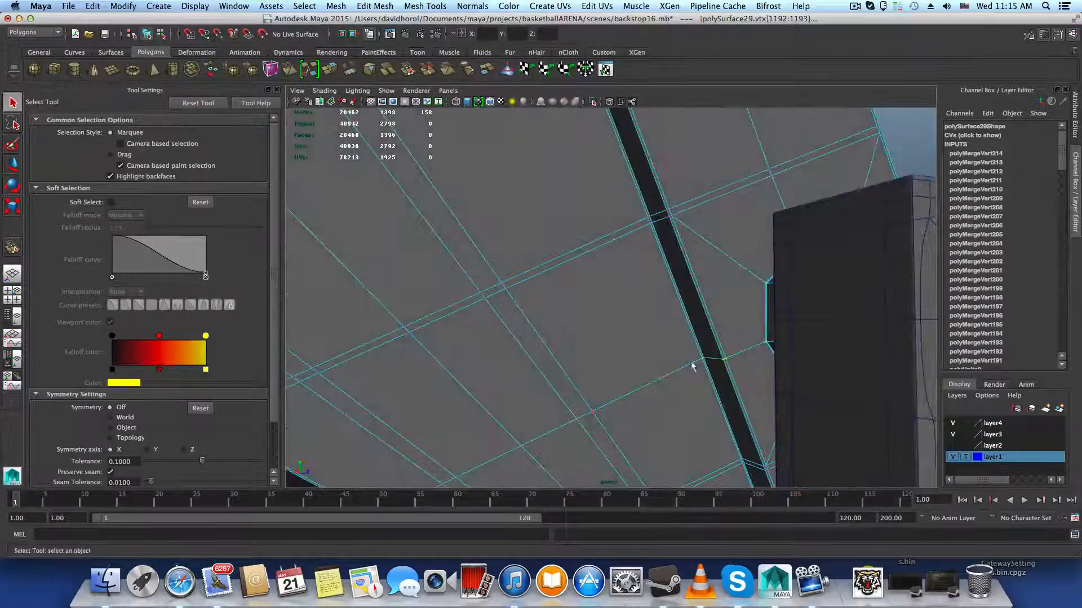
{"action": "left_click_drag", "start_coordinate": [711, 382], "coordinate": [752, 329], "text": "alt"}
{"action": "left_click", "coordinate": [12, 293]}
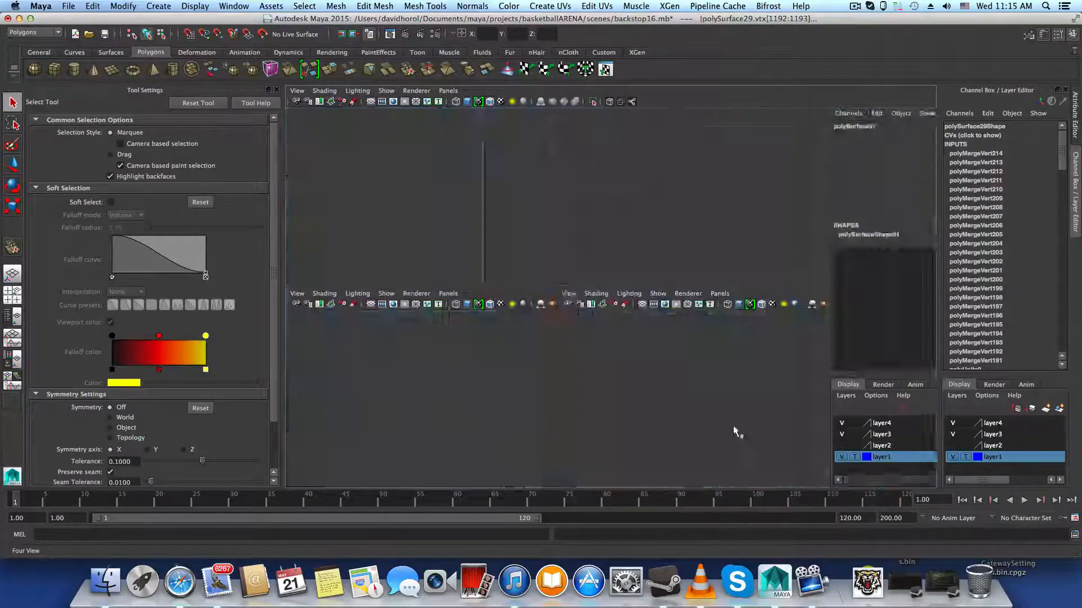
{"action": "key", "text": "space"}
{"action": "scroll", "coordinate": [686, 381], "scroll_direction": "down", "scroll_amount": 5}
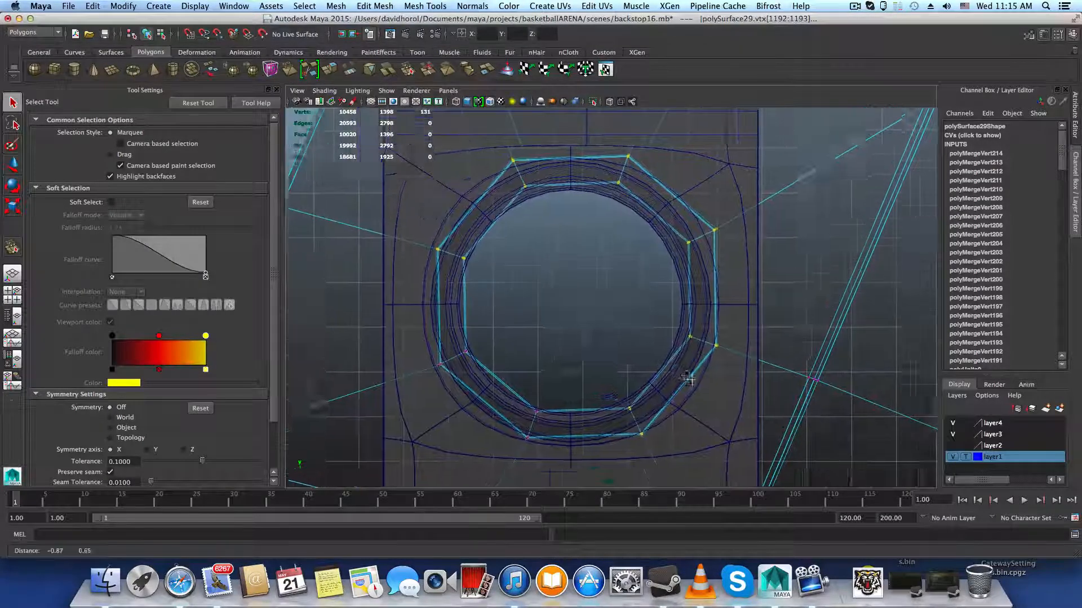
{"action": "left_click_drag", "start_coordinate": [729, 374], "coordinate": [571, 282], "text": "alt"}
{"action": "left_click_drag", "start_coordinate": [510, 212], "coordinate": [708, 407]}
{"action": "key", "text": "3"}
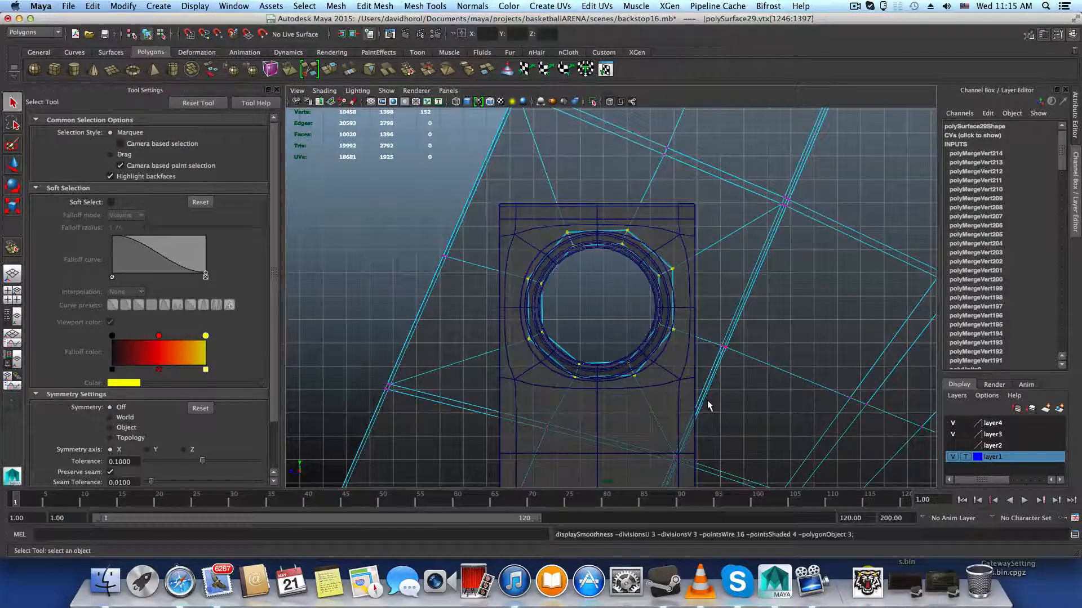
Step: Move the selected collar vertices to about Y 240.56, Z 322.25 to center them in the bracket's hole, comparing smoothed and unsmoothed display
{"action": "key", "text": "w"}
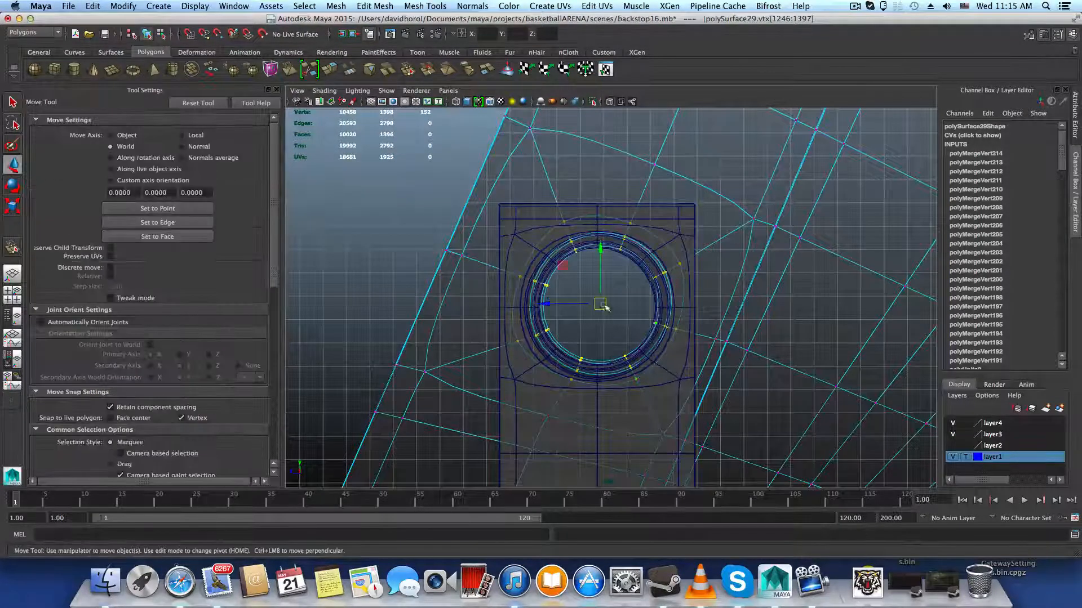
{"action": "left_click_drag", "start_coordinate": [548, 305], "coordinate": [551, 304]}
{"action": "left_click_drag", "start_coordinate": [598, 243], "coordinate": [598, 246]}
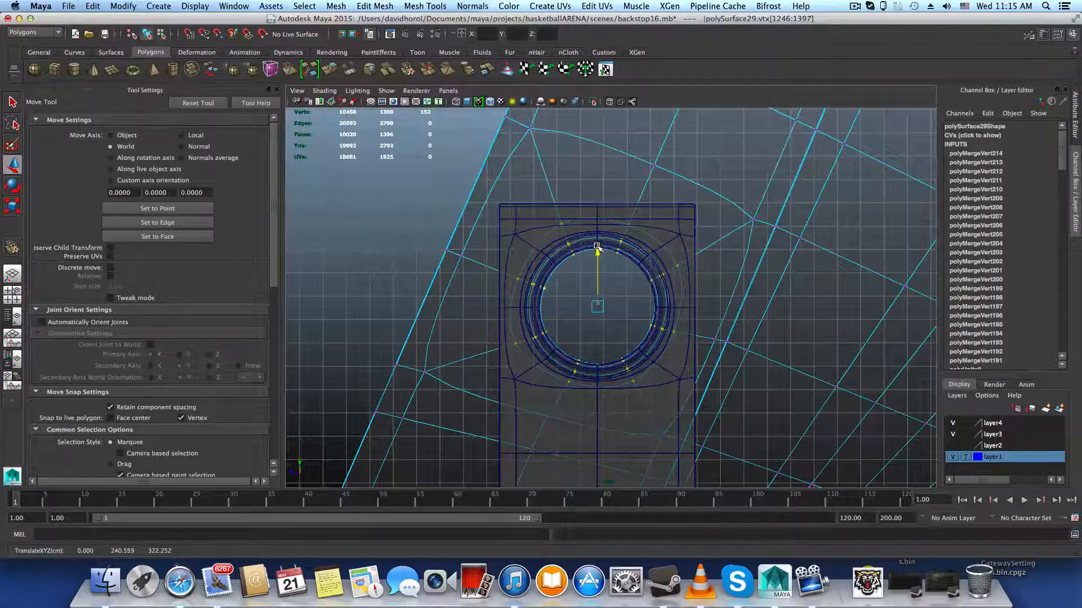
{"action": "scroll", "coordinate": [662, 302], "scroll_direction": "up", "scroll_amount": 3}
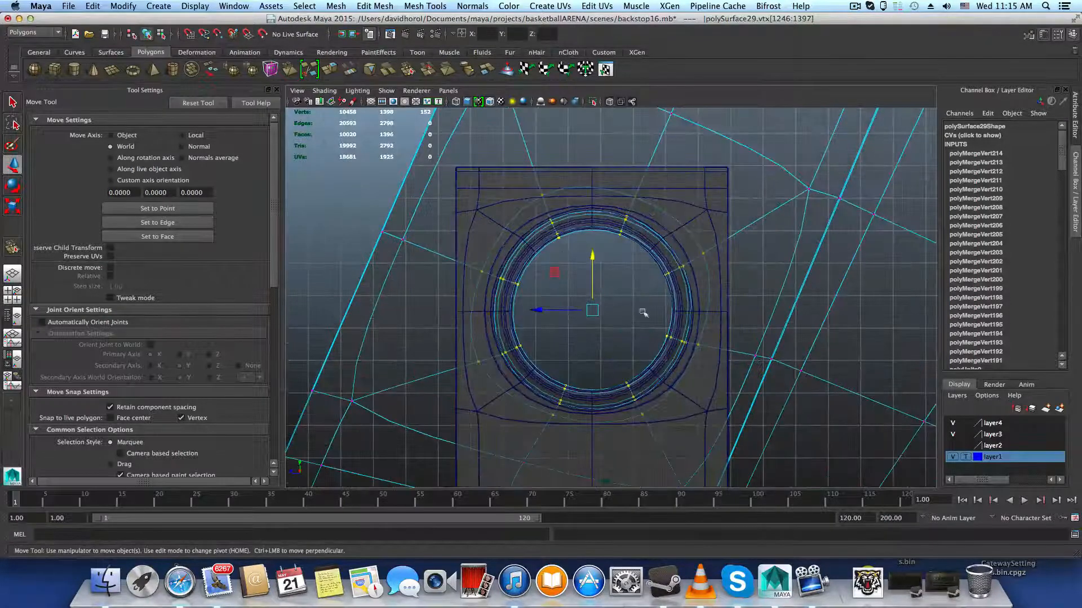
{"action": "key", "text": "1"}
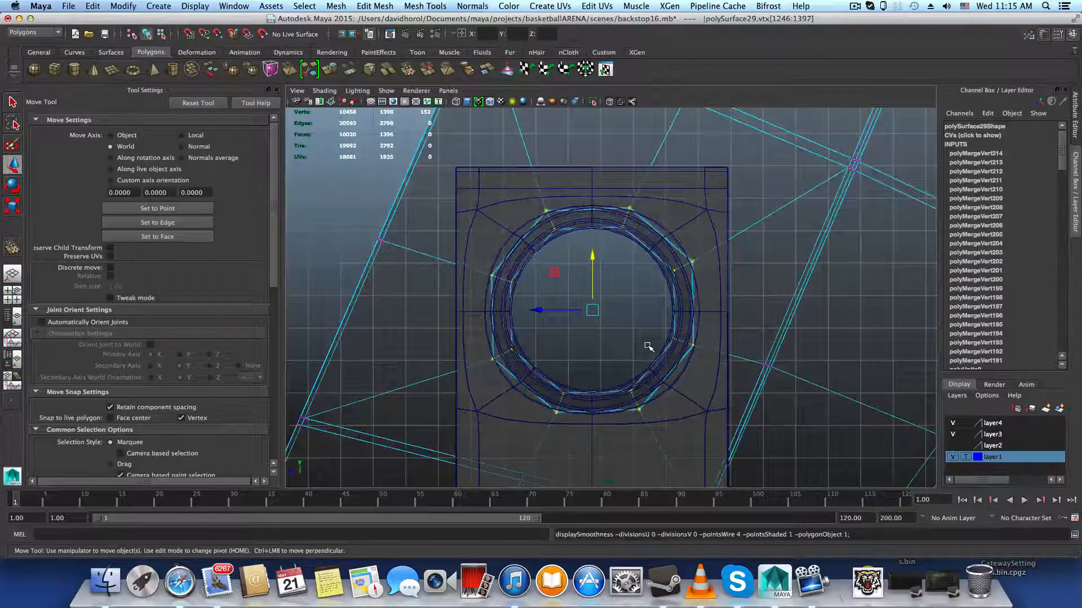
{"action": "key", "text": "3"}
{"action": "key", "text": "1"}
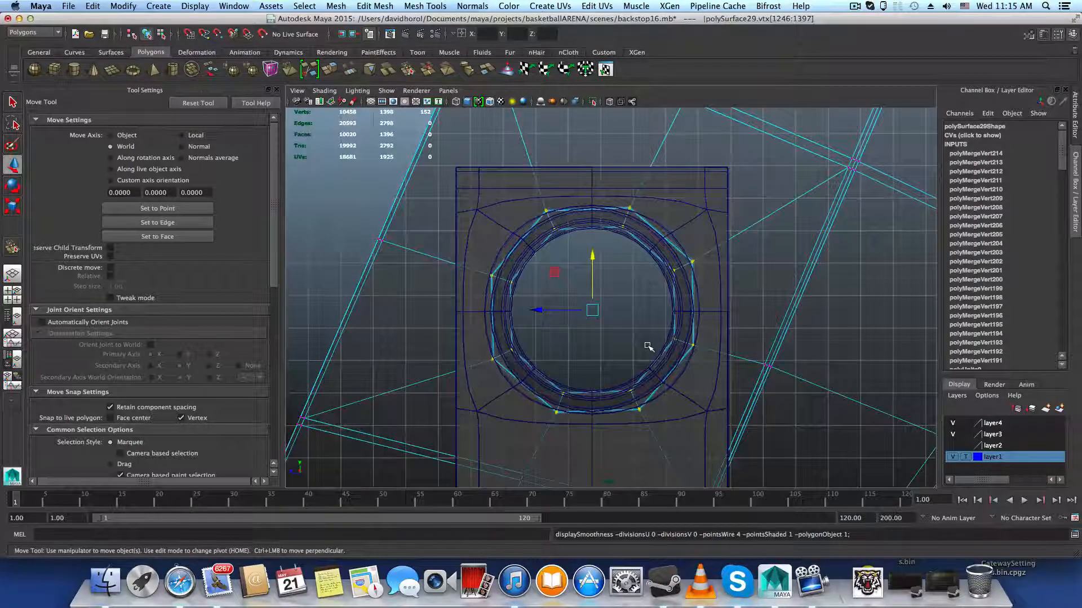
Step: Return to object selection and examine the smoothed arm and its collars between the two brackets in the perspective view
{"action": "key", "text": "F8"}
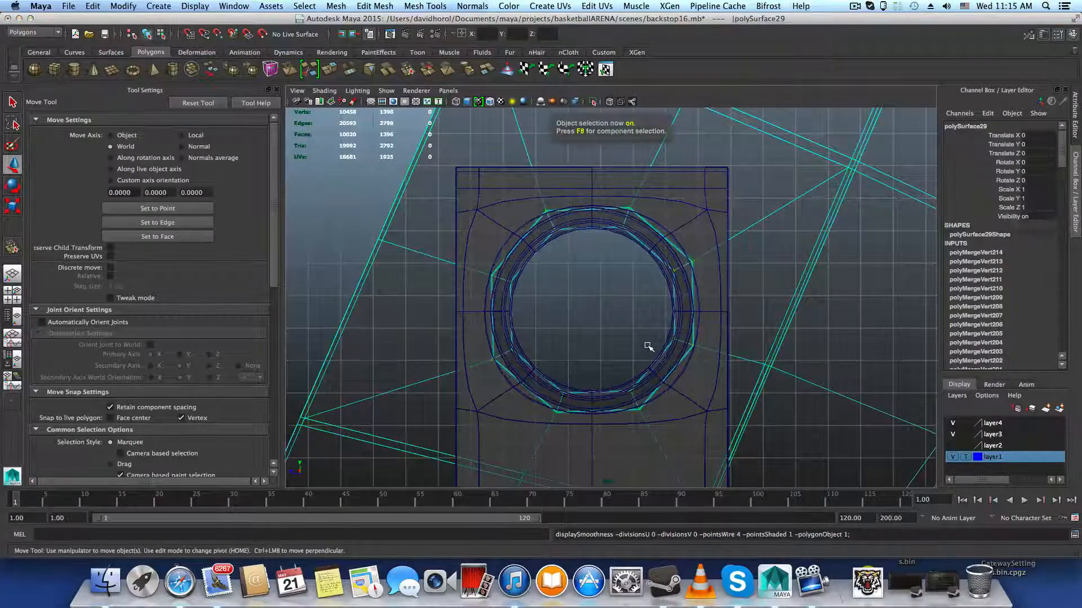
{"action": "key", "text": "space"}
{"action": "key", "text": "space"}
{"action": "key", "text": "3"}
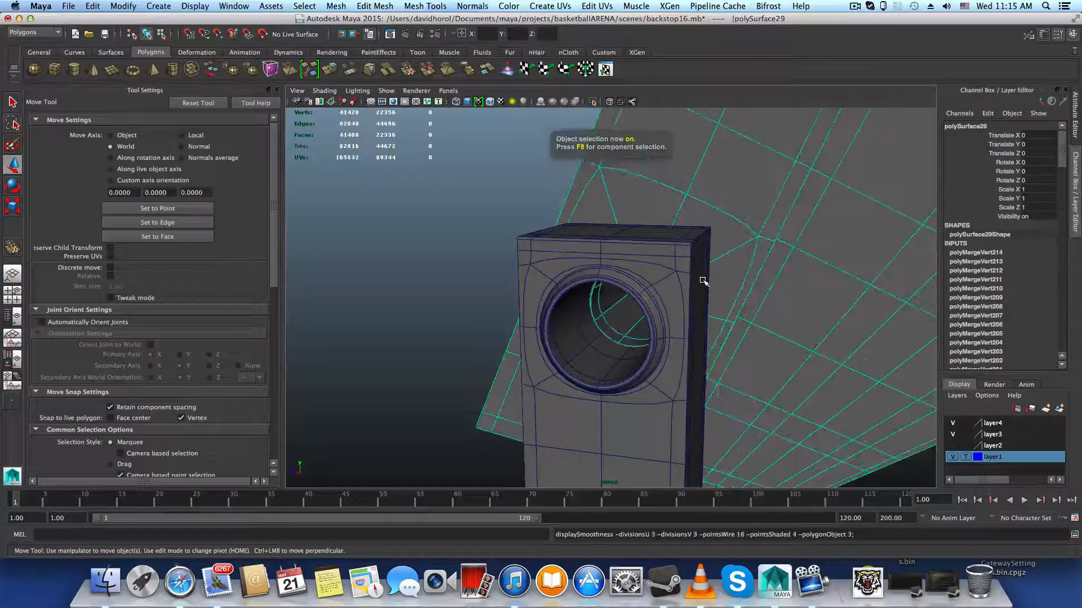
{"action": "left_click_drag", "start_coordinate": [703, 281], "coordinate": [840, 295], "text": "alt"}
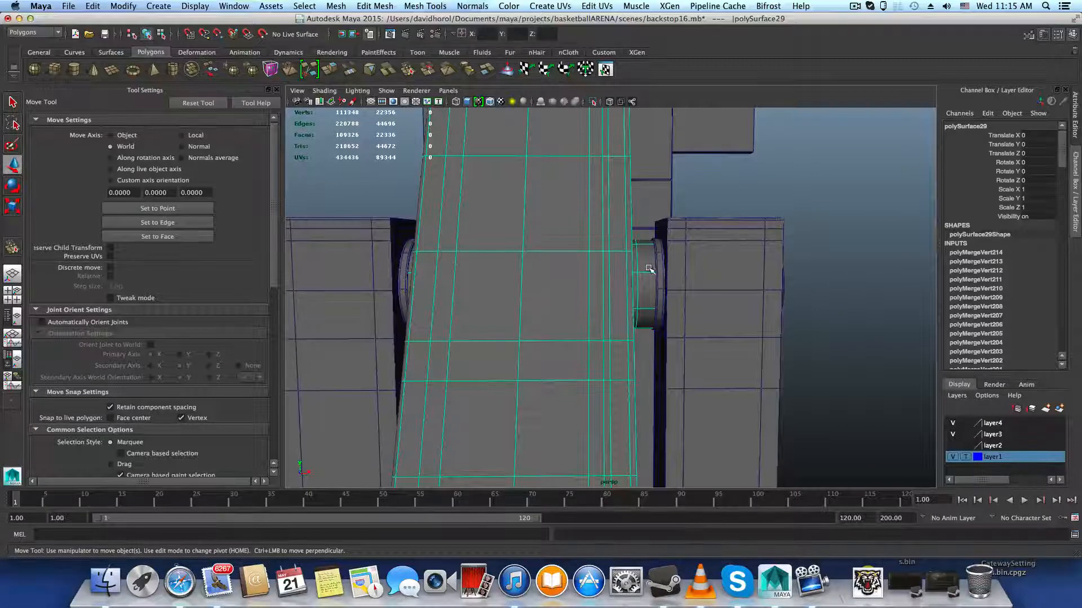
Step: Select the outer end vertices of both collars and scale them slightly inward along the X axis beside the bracket flanges
{"action": "right_click_drag", "start_coordinate": [649, 269], "coordinate": [605, 267]}
{"action": "middle_click_drag", "start_coordinate": [683, 303], "coordinate": [639, 311], "text": "alt"}
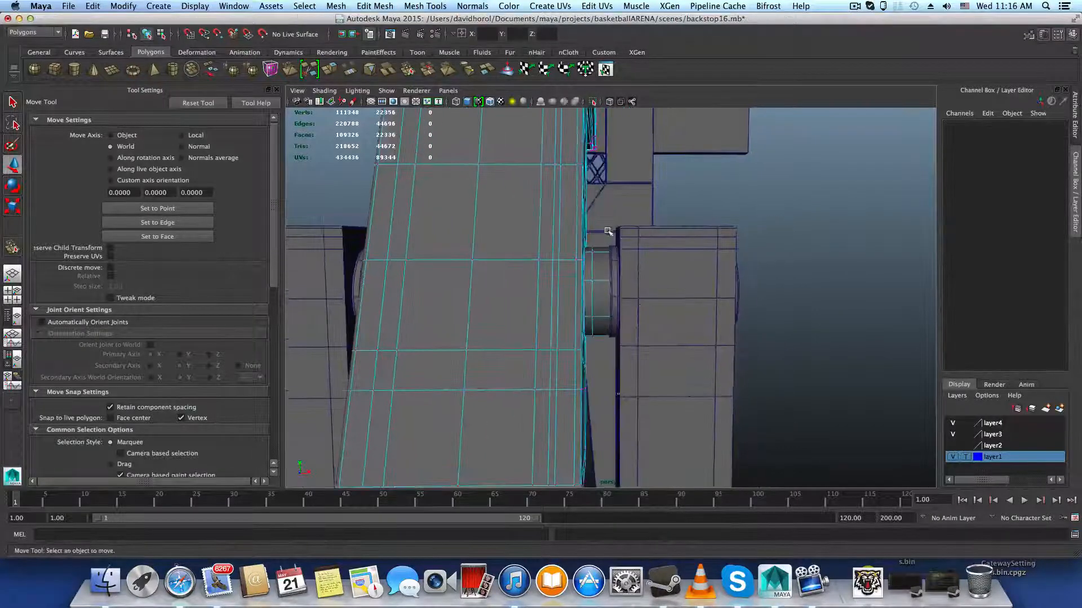
{"action": "left_click_drag", "start_coordinate": [831, 445], "coordinate": [832, 445]}
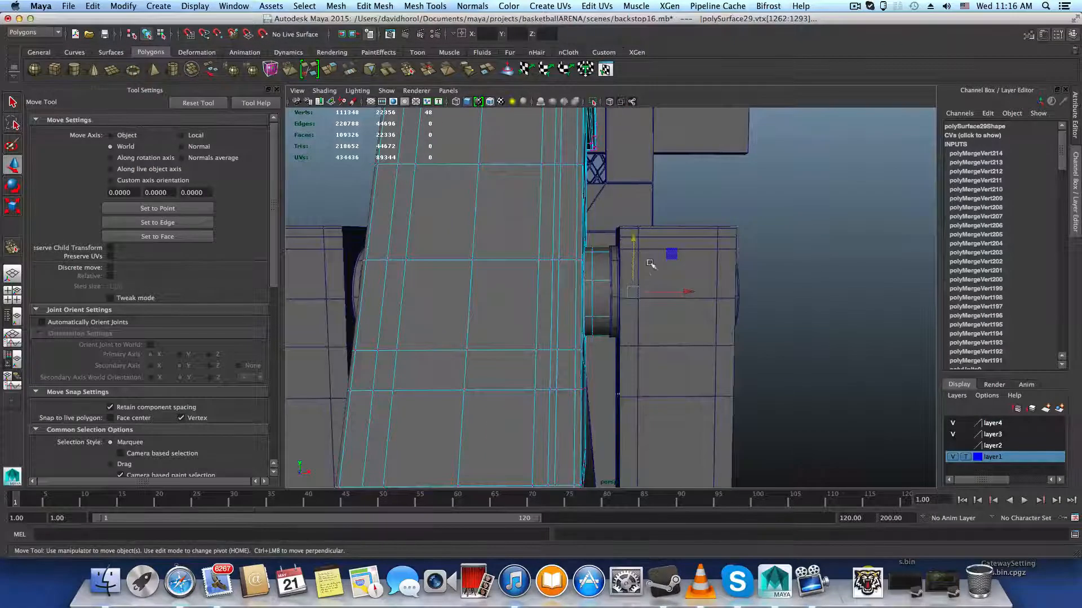
{"action": "left_click_drag", "start_coordinate": [698, 299], "coordinate": [773, 334], "text": "alt"}
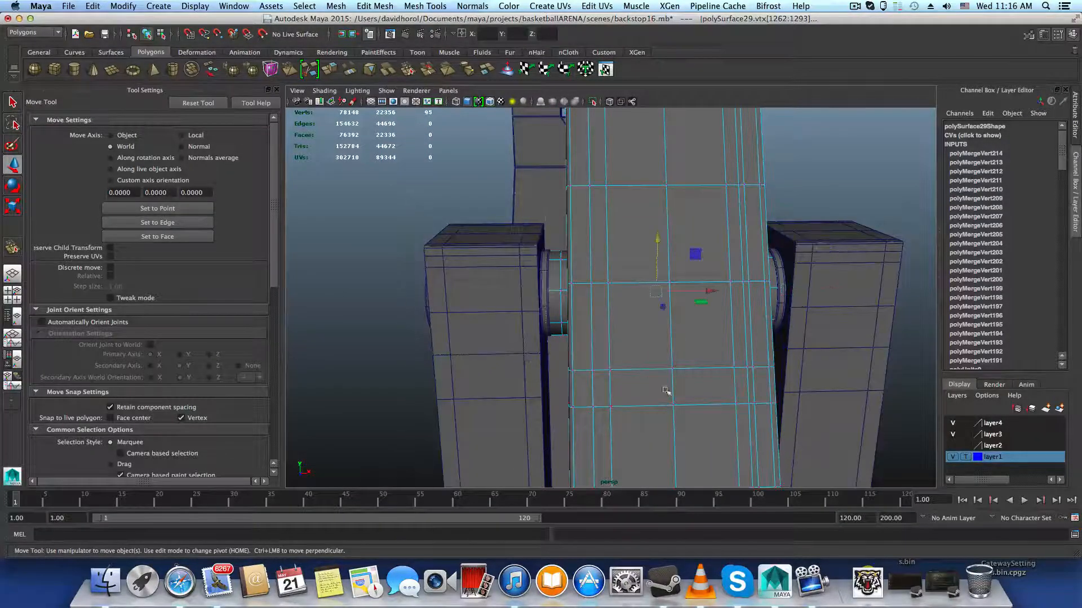
{"action": "key", "text": "r"}
{"action": "left_click_drag", "start_coordinate": [767, 332], "coordinate": [575, 342], "text": "alt"}
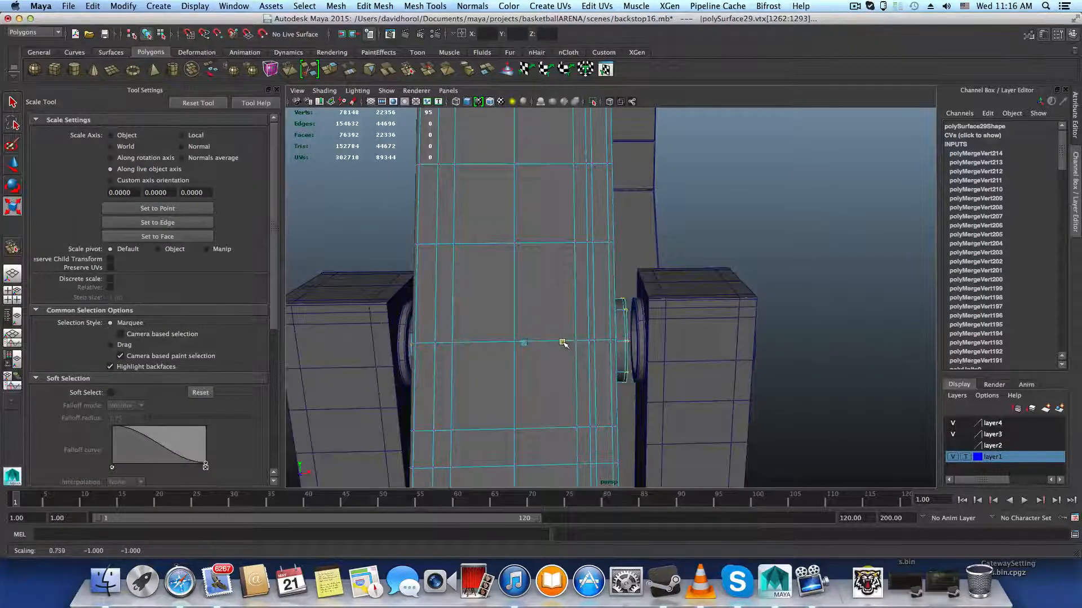
{"action": "scroll", "coordinate": [572, 345], "scroll_direction": "up", "scroll_amount": 3}
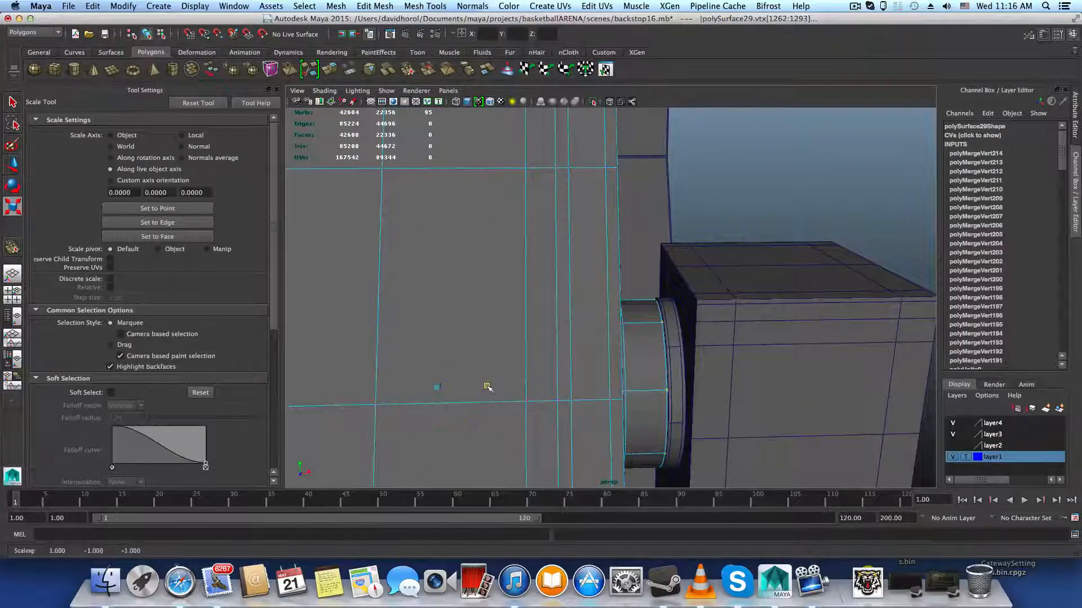
{"action": "left_click_drag", "start_coordinate": [487, 387], "coordinate": [484, 387]}
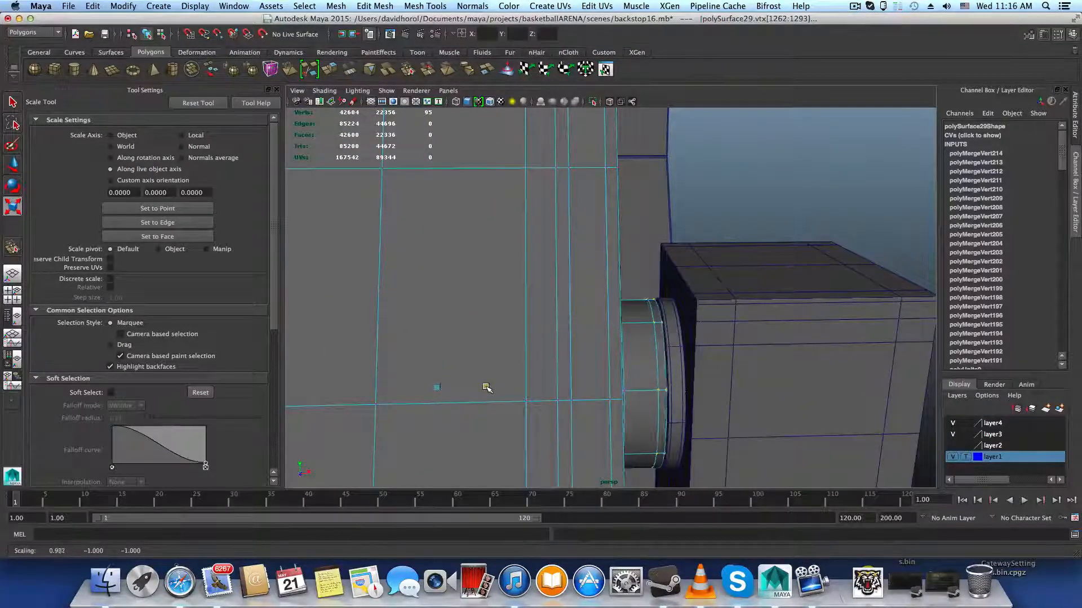
Step: In the side view, move the collars' end vertices to about Y 240.56, Z 322.28, concentric with the bracket's hole
{"action": "left_click_drag", "start_coordinate": [538, 391], "coordinate": [667, 340], "text": "alt"}
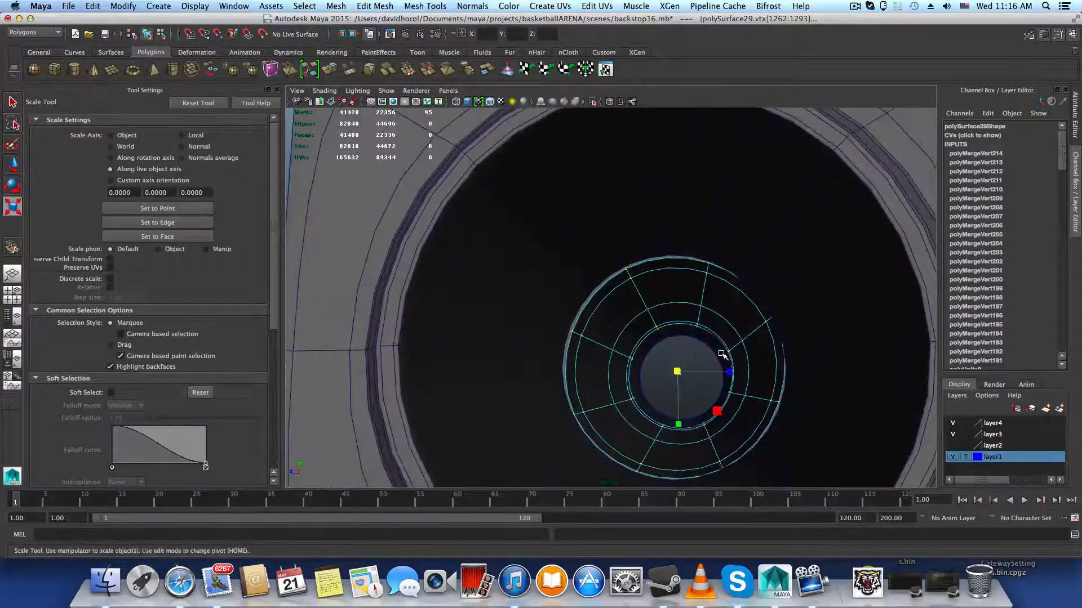
{"action": "key", "text": "space"}
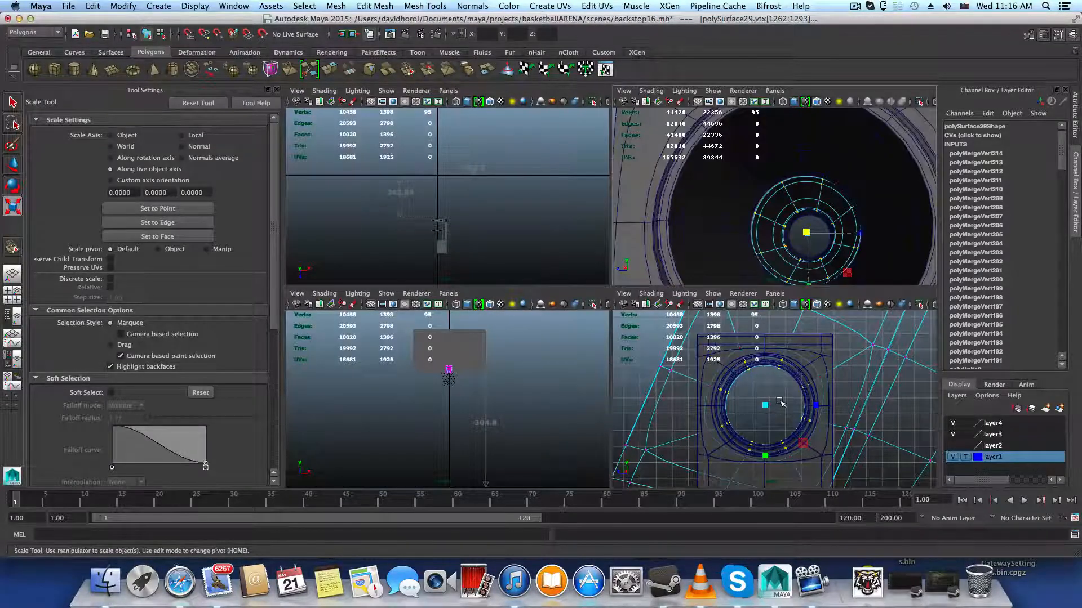
{"action": "key", "text": "space"}
{"action": "scroll", "coordinate": [679, 355], "scroll_direction": "up", "scroll_amount": 2}
{"action": "key", "text": "w"}
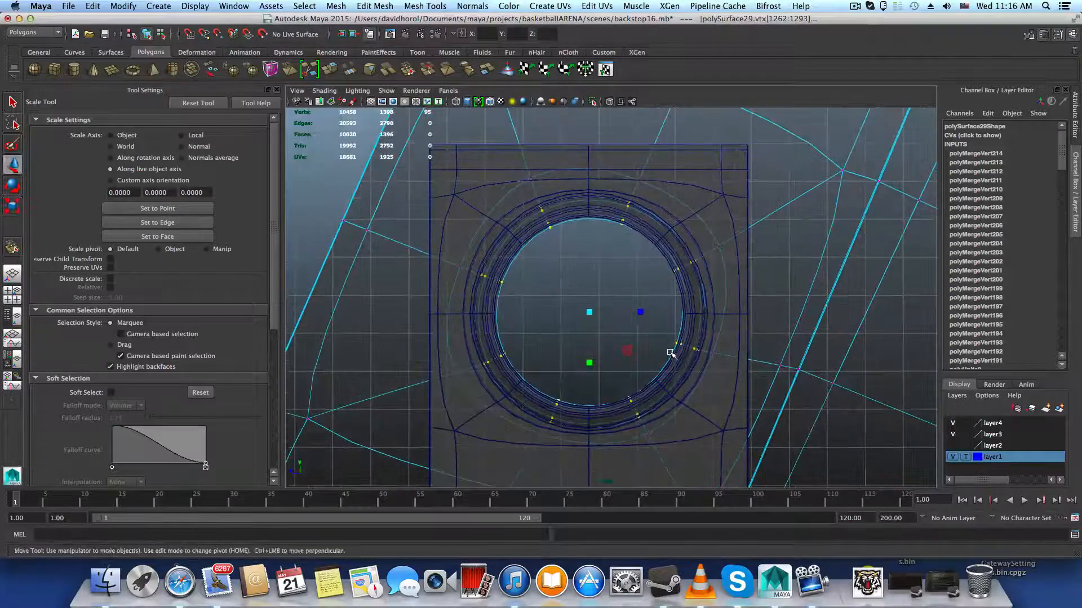
{"action": "left_click_drag", "start_coordinate": [553, 313], "coordinate": [552, 313]}
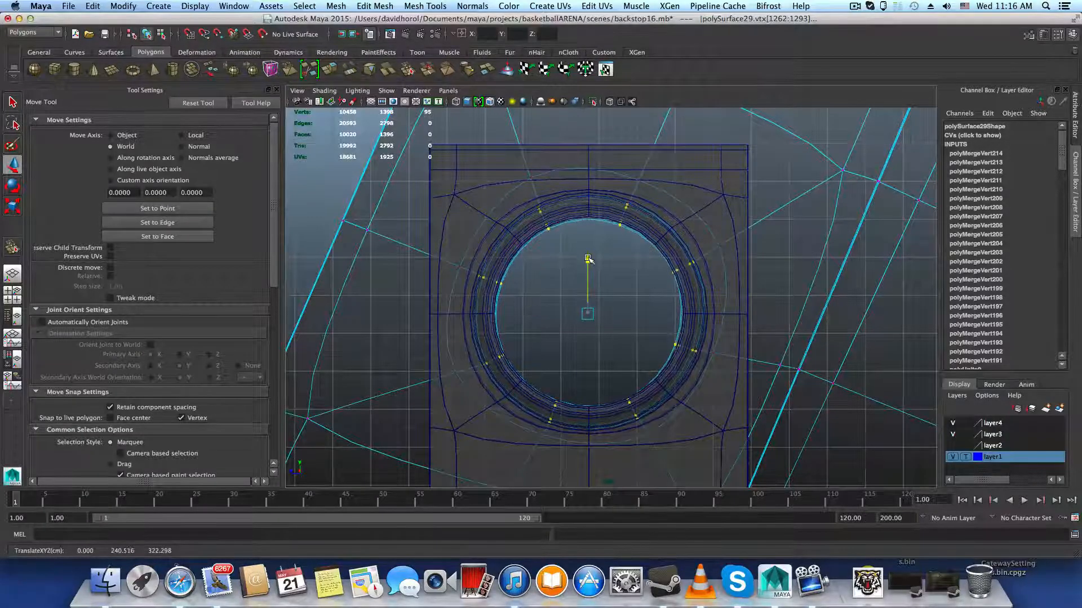
{"action": "left_click_drag", "start_coordinate": [587, 259], "coordinate": [587, 259]}
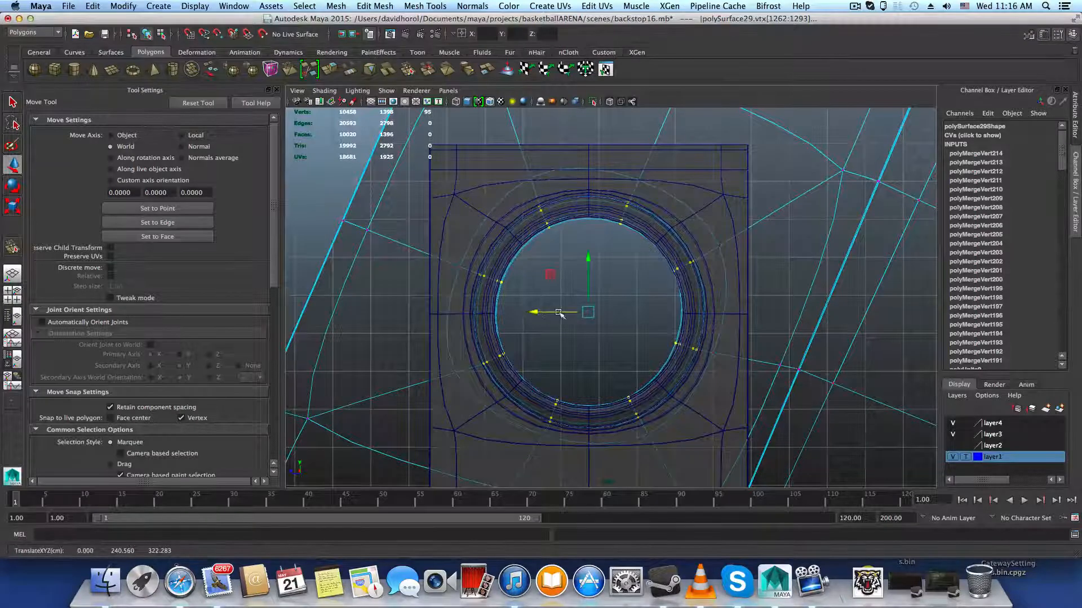
Step: Return to object selection and examine the arm's lower end and both collars between the support brackets in the perspective view
{"action": "key", "text": "r"}
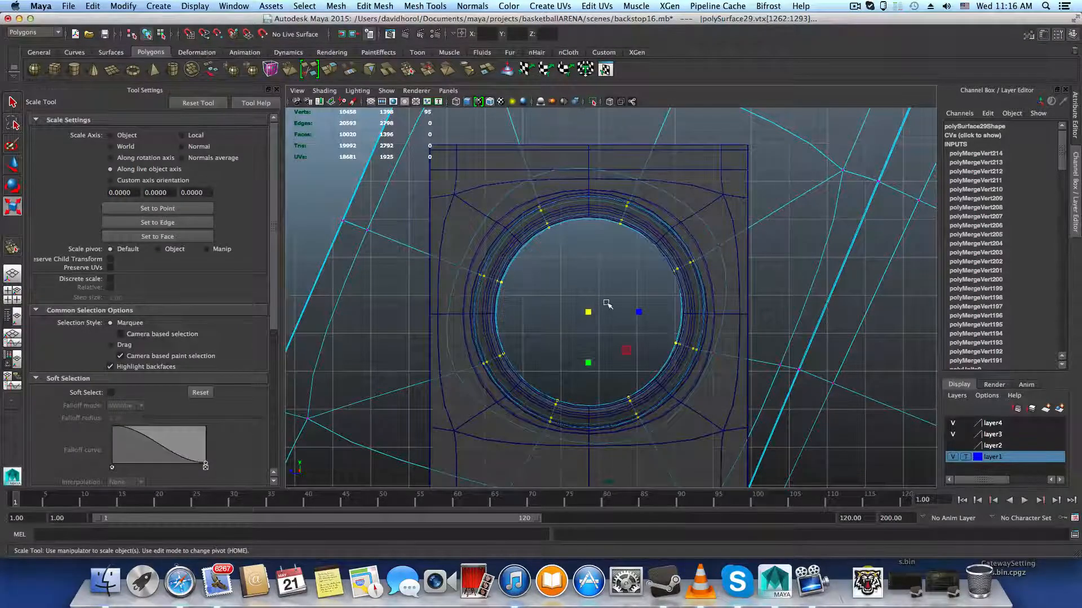
{"action": "key", "text": "F8"}
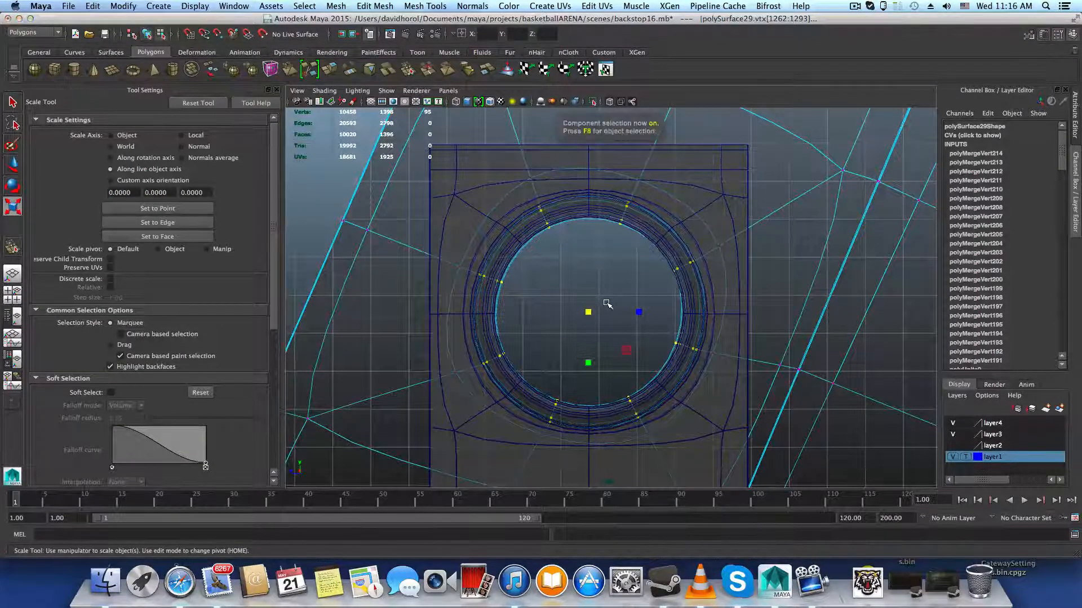
{"action": "scroll", "coordinate": [608, 304], "scroll_direction": "down", "scroll_amount": 3}
{"action": "key", "text": "space"}
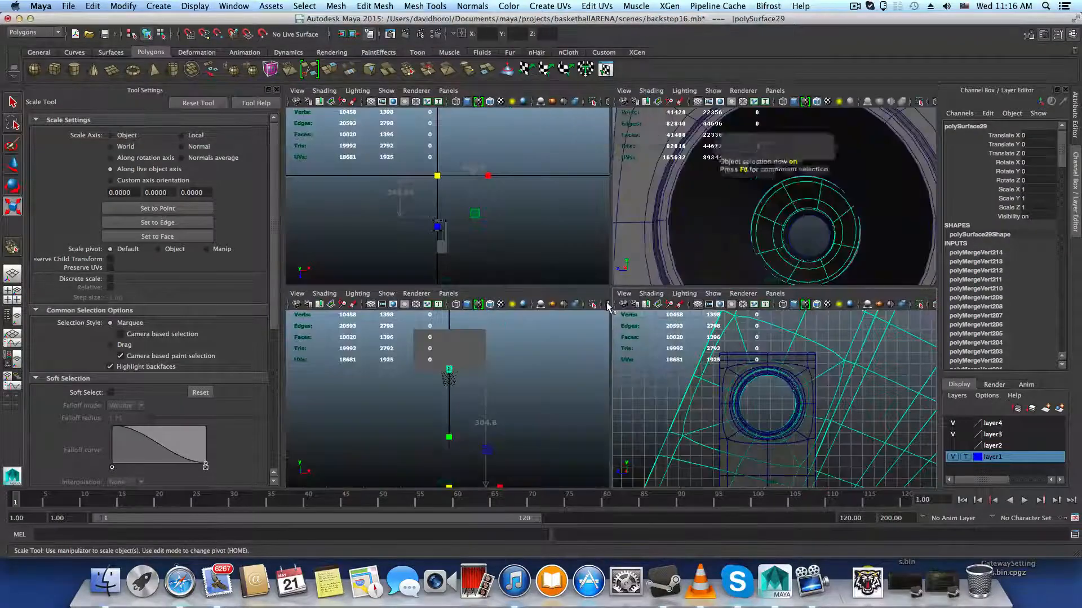
{"action": "key", "text": "space"}
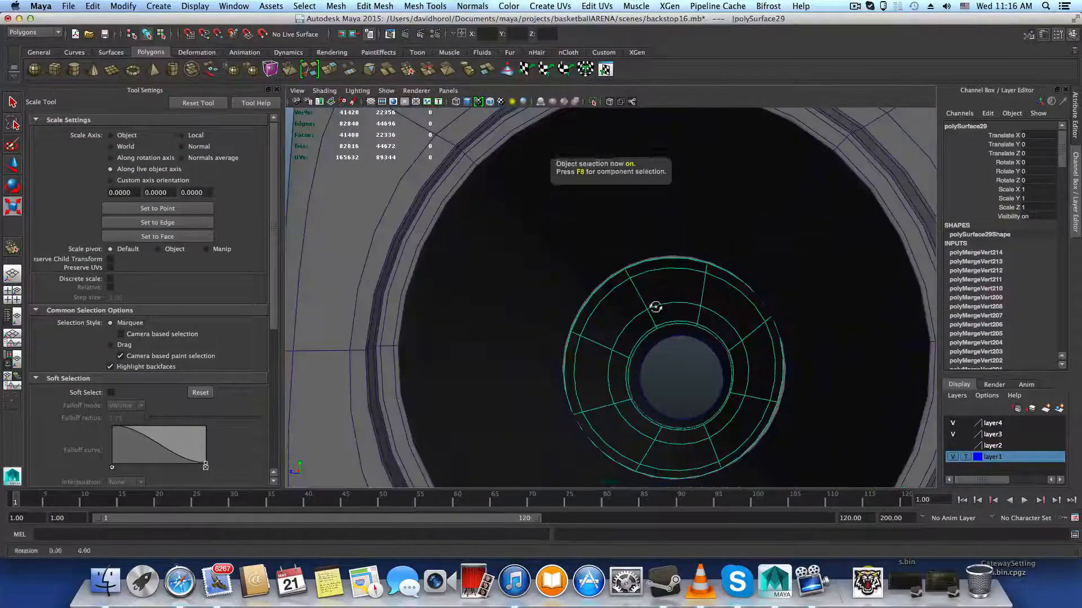
{"action": "left_click_drag", "start_coordinate": [652, 306], "coordinate": [704, 303], "text": "alt"}
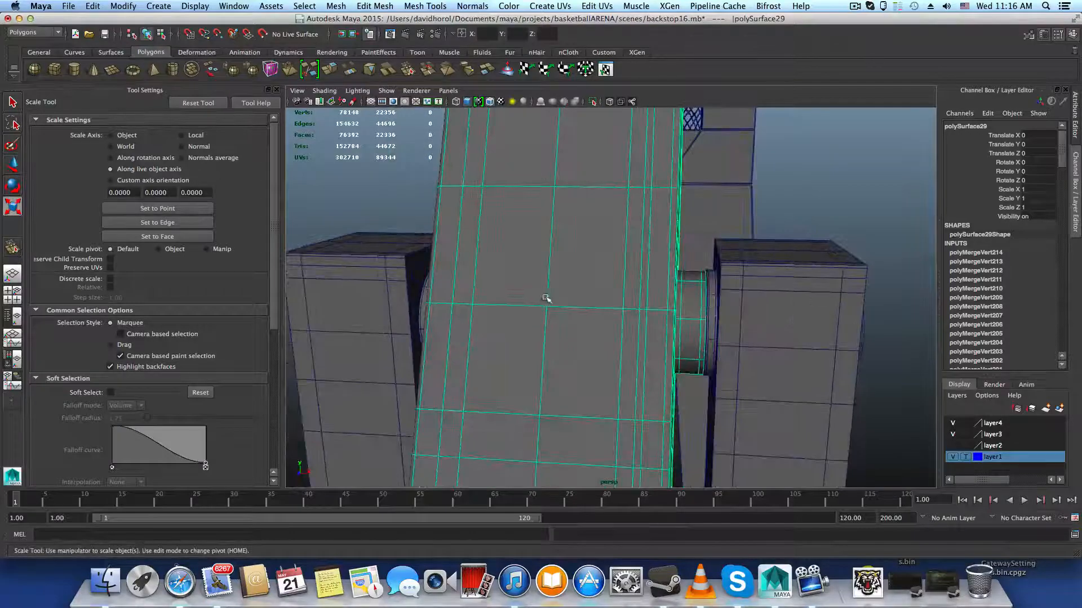
{"action": "left_click_drag", "start_coordinate": [546, 298], "coordinate": [418, 303], "text": "alt"}
{"action": "left_click_drag", "start_coordinate": [488, 287], "coordinate": [549, 364], "text": "alt"}
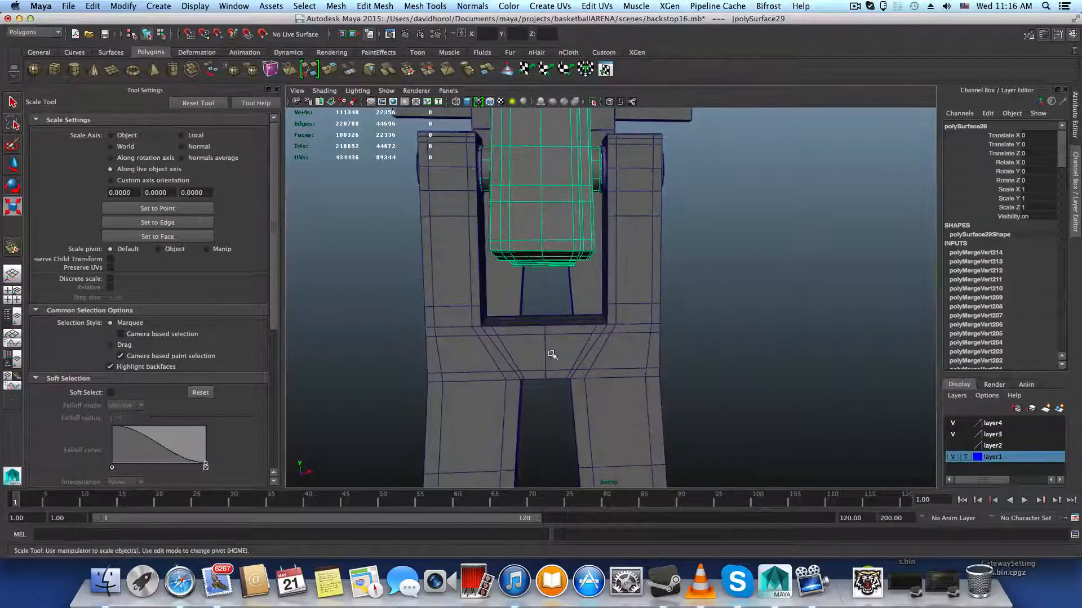
{"action": "middle_click_drag", "start_coordinate": [551, 355], "coordinate": [552, 374], "text": "alt"}
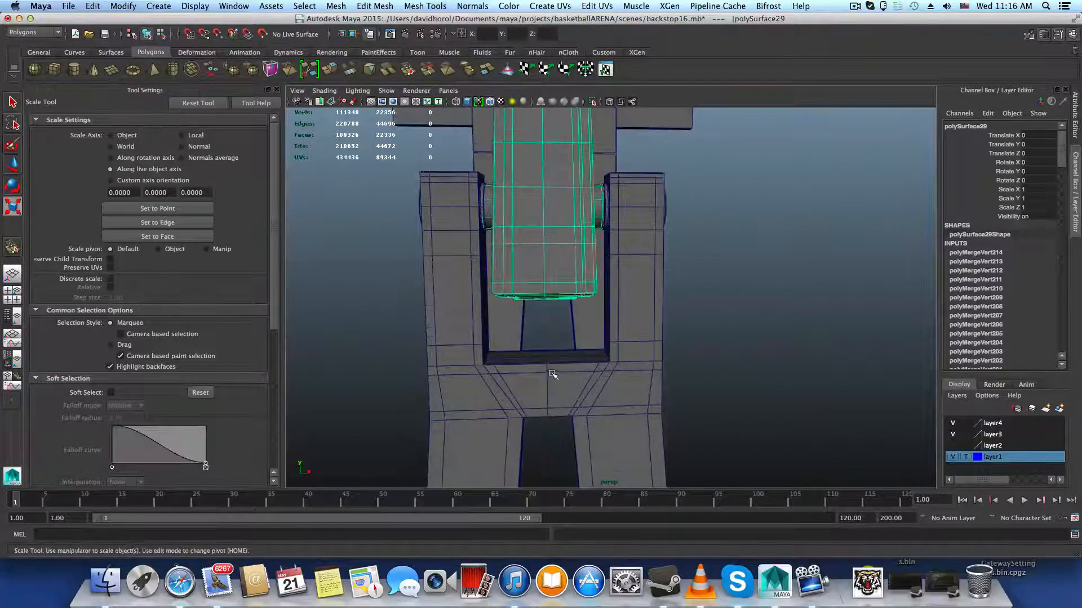
{"action": "left_click_drag", "start_coordinate": [539, 357], "coordinate": [432, 406], "text": "alt"}
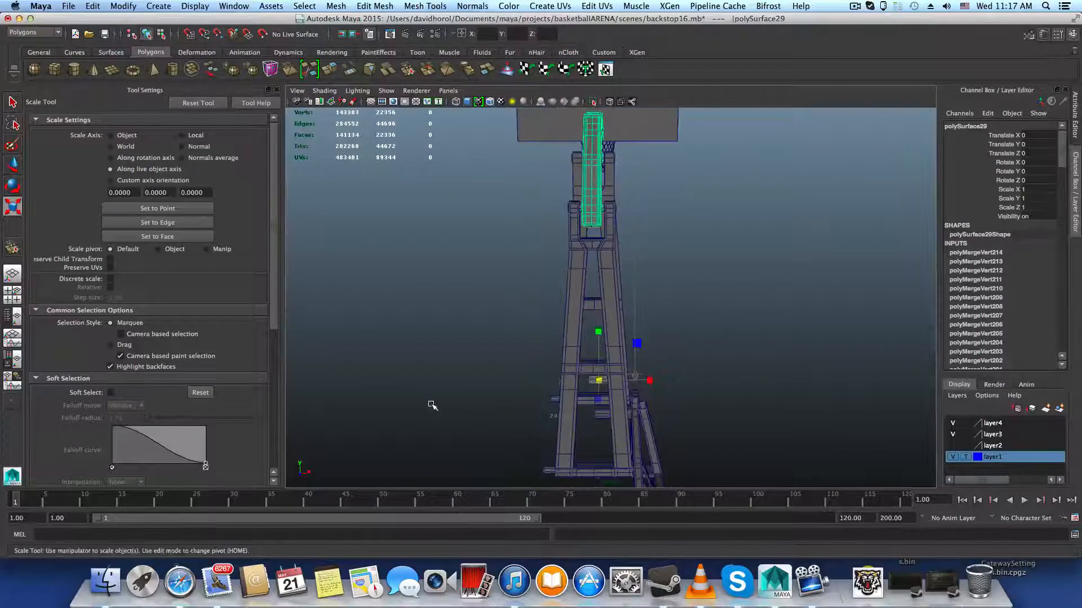
{"action": "right_click_drag", "start_coordinate": [486, 343], "coordinate": [784, 399], "text": "alt"}
{"action": "middle_click_drag", "start_coordinate": [784, 399], "coordinate": [651, 406], "text": "alt"}
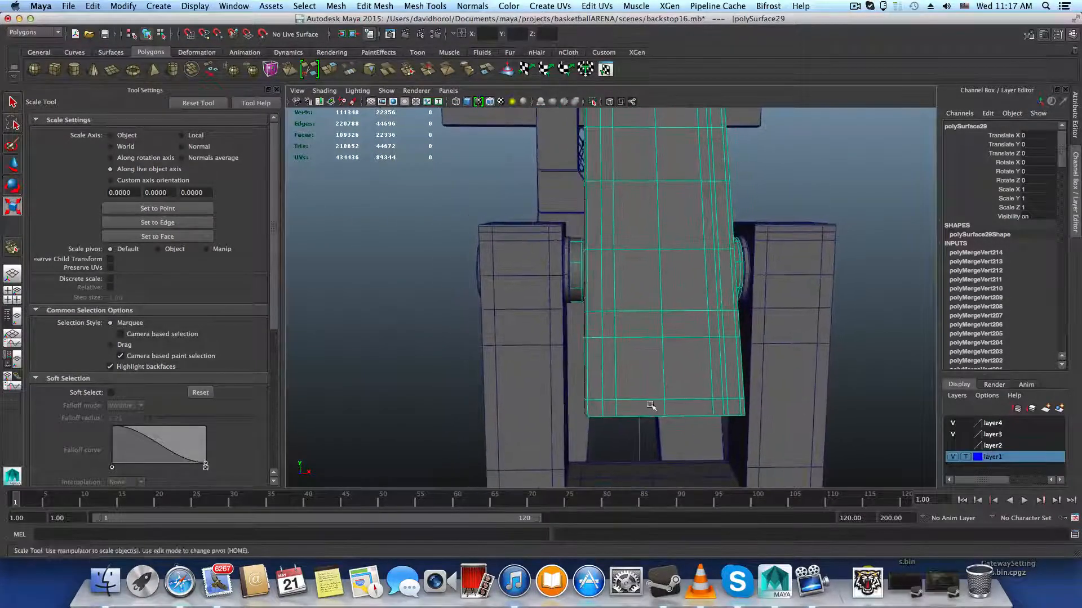
Step: Select the outer end vertices of one collar, move them along X to about -8.4, and return to object selection
{"action": "right_click_drag", "start_coordinate": [580, 256], "coordinate": [526, 248]}
{"action": "left_click_drag", "start_coordinate": [749, 231], "coordinate": [556, 311]}
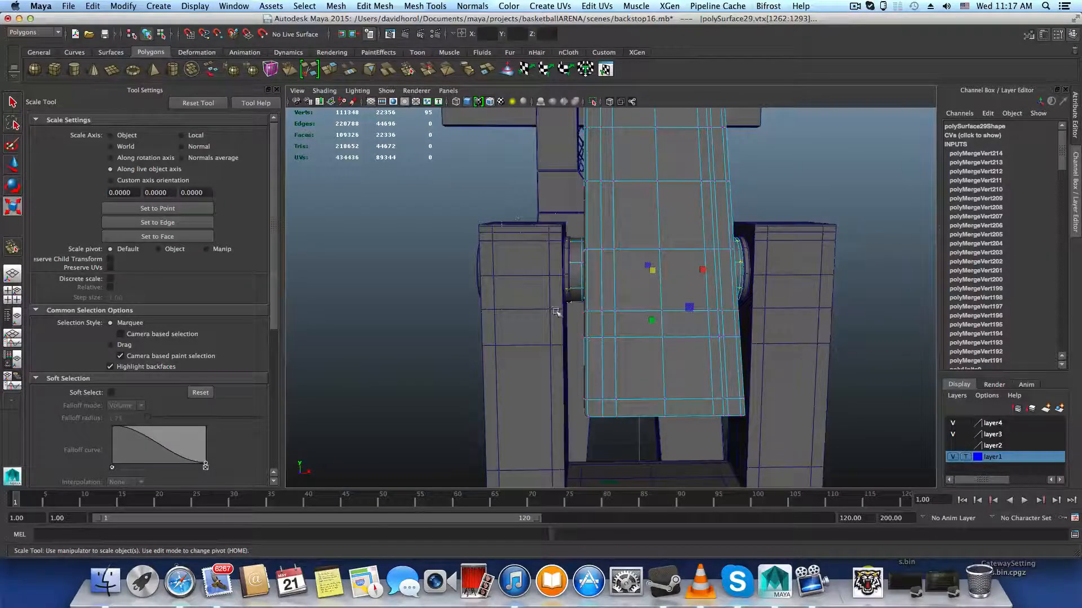
{"action": "left_click_drag", "start_coordinate": [575, 372], "coordinate": [576, 303]}
{"action": "key", "text": "w"}
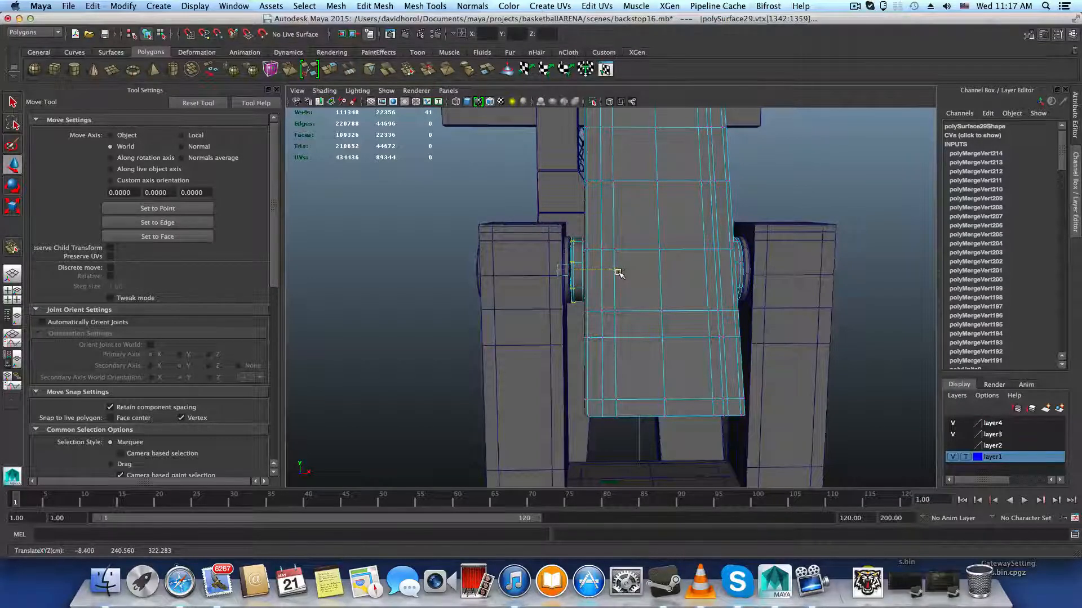
{"action": "key", "text": "F8"}
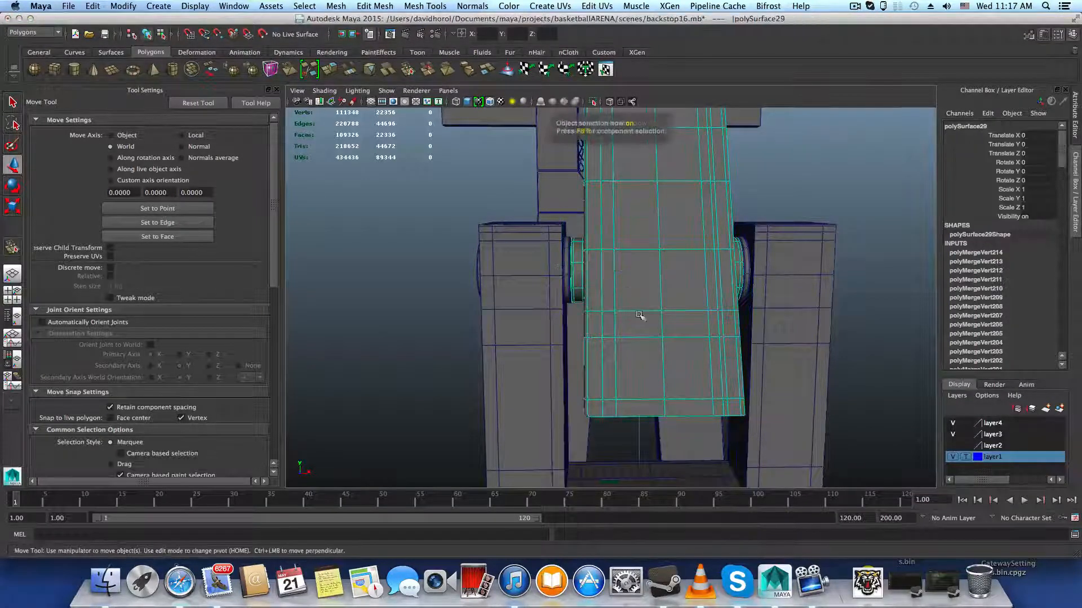
Step: Duplicate the pivot pin from the other support's bracket and move the copy to the arm's lower-end bracket, about Translate Y -32.78, Z 59.66
{"action": "left_click_drag", "start_coordinate": [642, 316], "coordinate": [539, 356], "text": "alt"}
{"action": "right_click_drag", "start_coordinate": [540, 357], "coordinate": [555, 330], "text": "alt"}
{"action": "middle_click_drag", "start_coordinate": [584, 331], "coordinate": [589, 425], "text": "alt"}
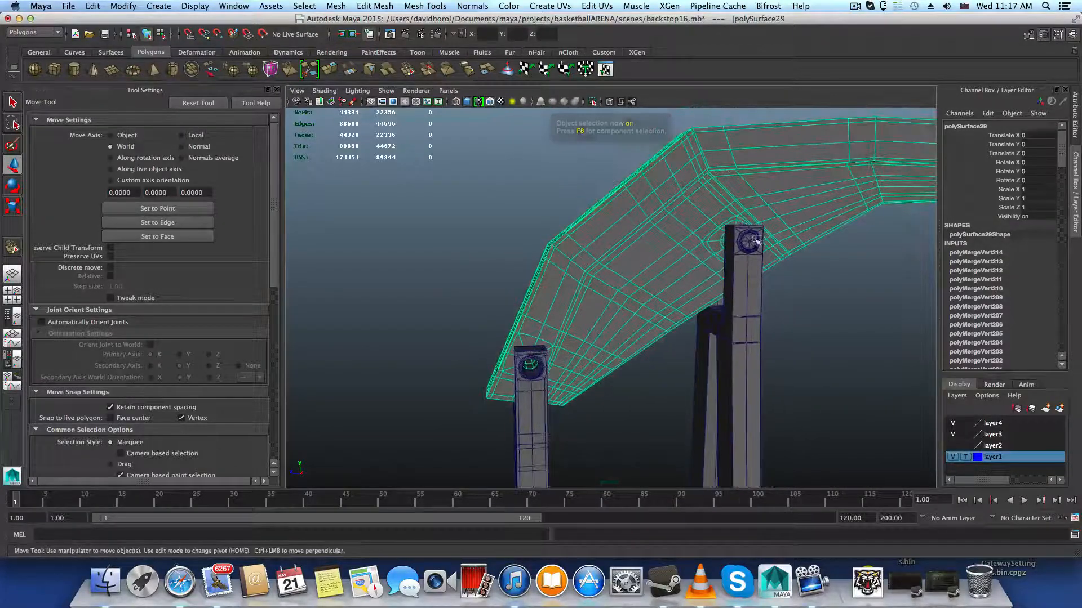
{"action": "left_click", "coordinate": [748, 241]}
{"action": "key", "text": "ctrl+d"}
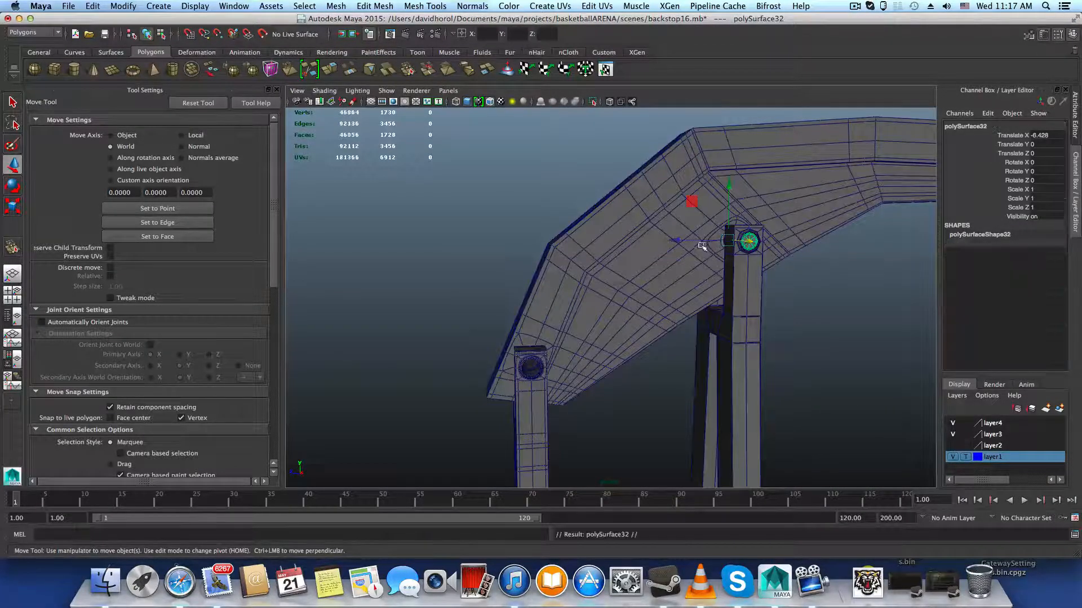
{"action": "left_click_drag", "start_coordinate": [685, 241], "coordinate": [490, 255]}
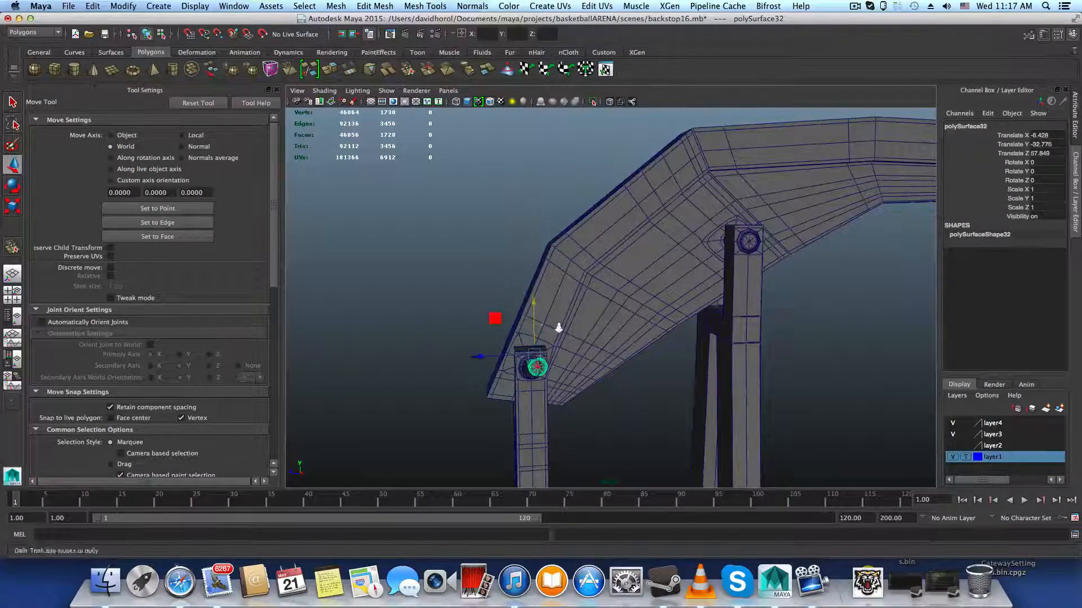
{"action": "scroll", "coordinate": [558, 327], "scroll_direction": "up", "scroll_amount": 5}
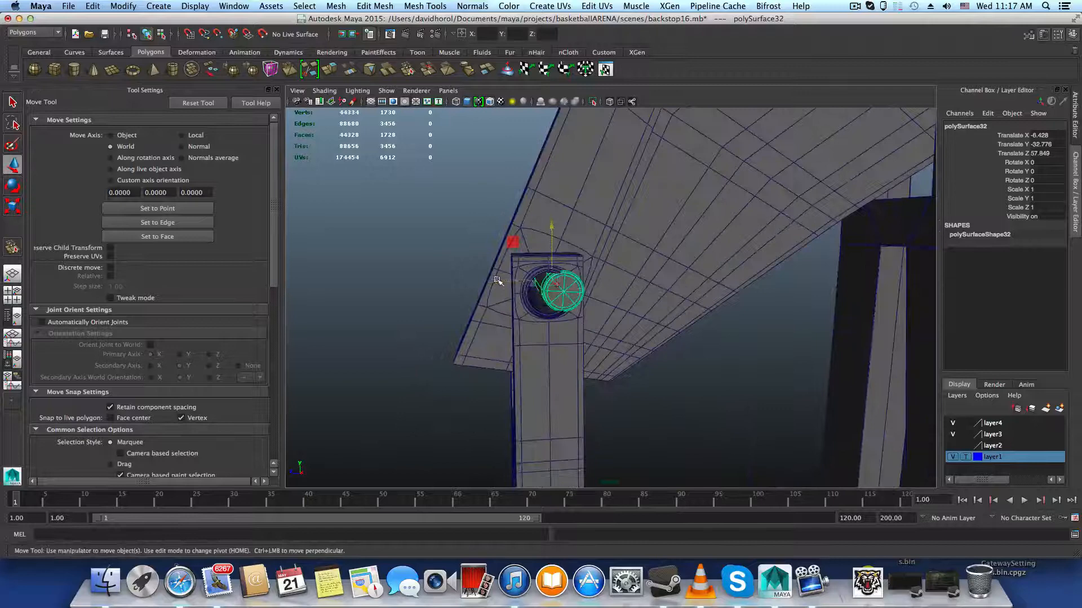
{"action": "left_click_drag", "start_coordinate": [496, 280], "coordinate": [483, 271]}
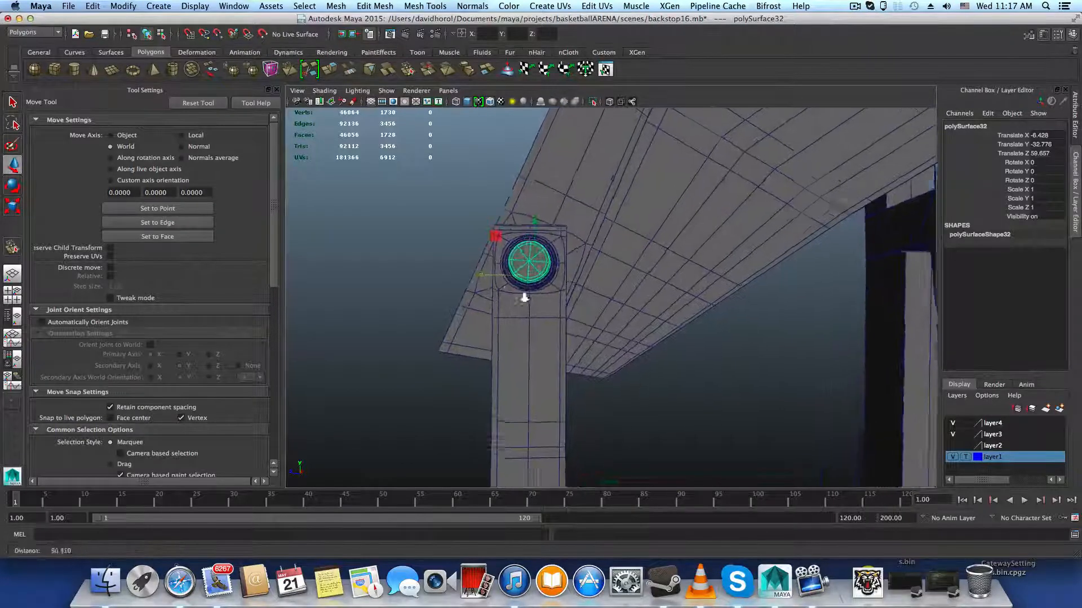
Step: Center the duplicated pin in the lower-end bracket's hole in the side view, at about Translate Y -32.96, Z 59.63
{"action": "scroll", "coordinate": [524, 295], "scroll_direction": "up", "scroll_amount": 5}
{"action": "middle_click_drag", "start_coordinate": [507, 314], "coordinate": [541, 296], "text": "alt"}
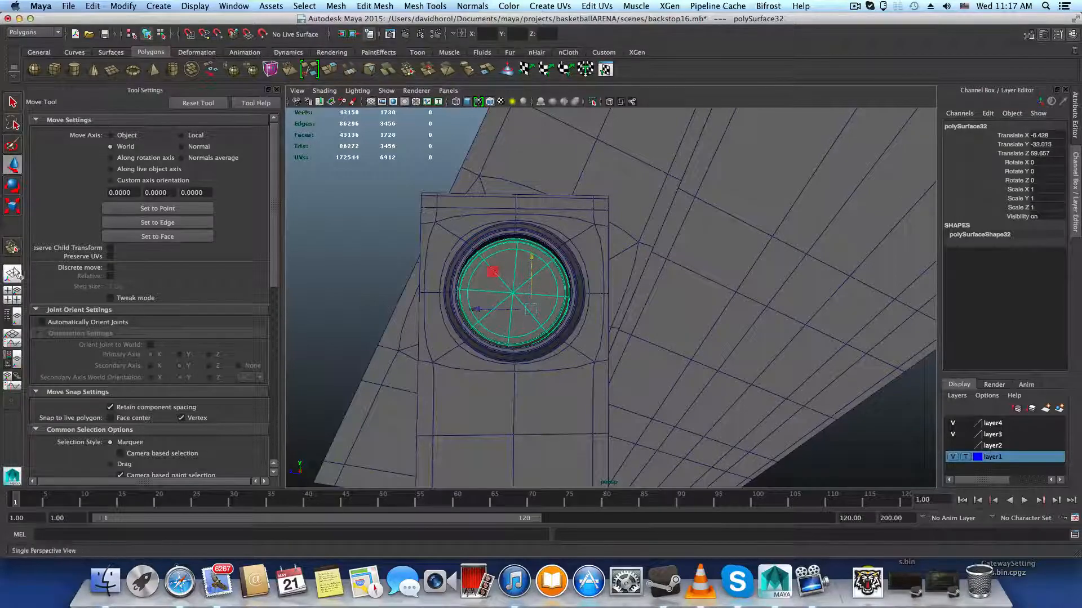
{"action": "left_click", "coordinate": [12, 293]}
{"action": "key", "text": "space"}
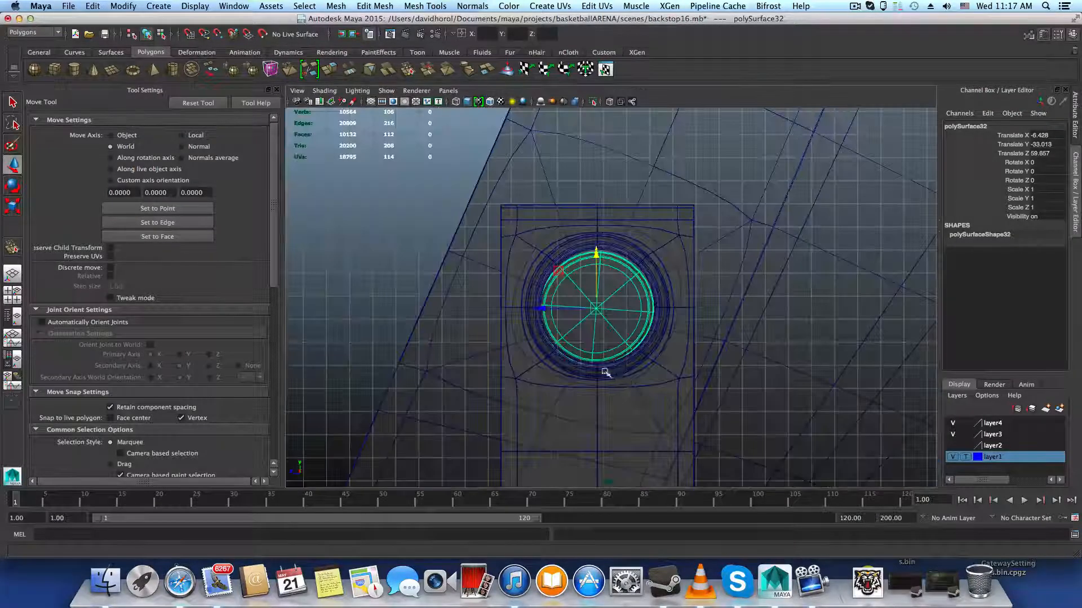
{"action": "scroll", "coordinate": [758, 415], "scroll_direction": "up", "scroll_amount": 3}
{"action": "left_click_drag", "start_coordinate": [758, 415], "coordinate": [586, 275], "text": "alt"}
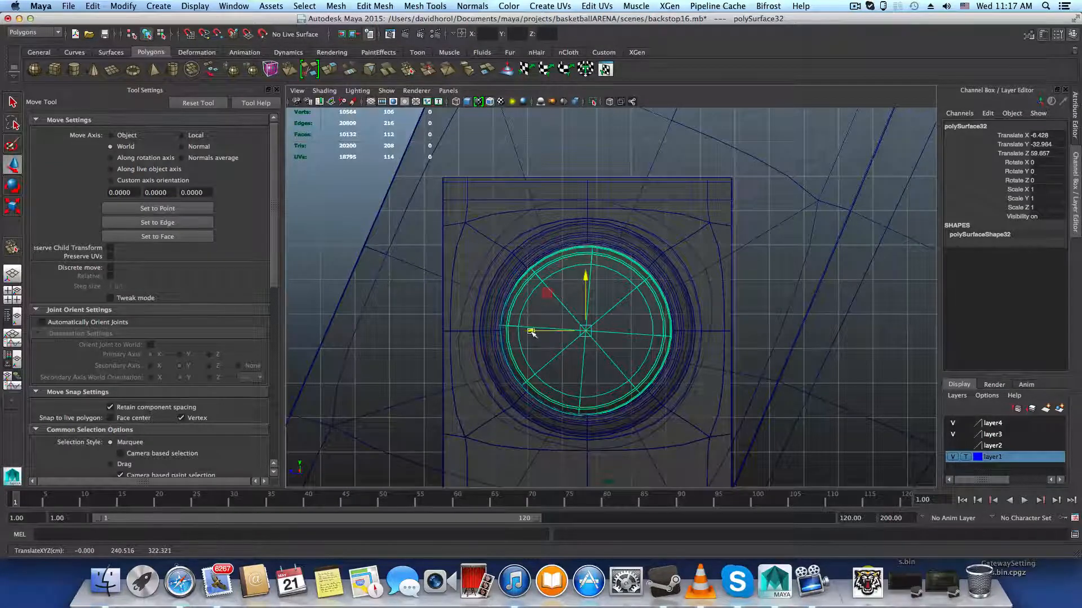
{"action": "left_click_drag", "start_coordinate": [532, 332], "coordinate": [533, 332]}
Step: In the perspective view, fine-tune the duplicated pin's height and depth in the brackets to Translate X -6.229, Y -32.94
{"action": "key", "text": "space"}
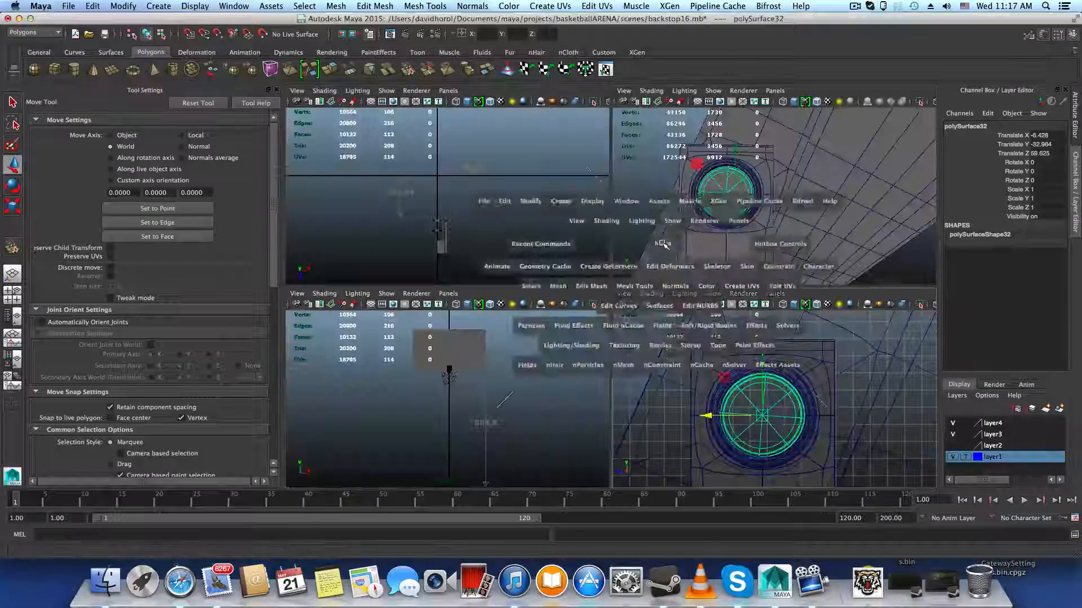
{"action": "key", "text": "space"}
{"action": "mouse_move", "coordinate": [652, 270]}
{"action": "left_mouse_down", "text": "alt"}
{"action": "mouse_move", "coordinate": [728, 285]}
{"action": "mouse_move", "coordinate": [642, 285]}
{"action": "left_mouse_up", "text": "alt"}
{"action": "scroll", "coordinate": [642, 286], "scroll_direction": "up", "scroll_amount": 5}
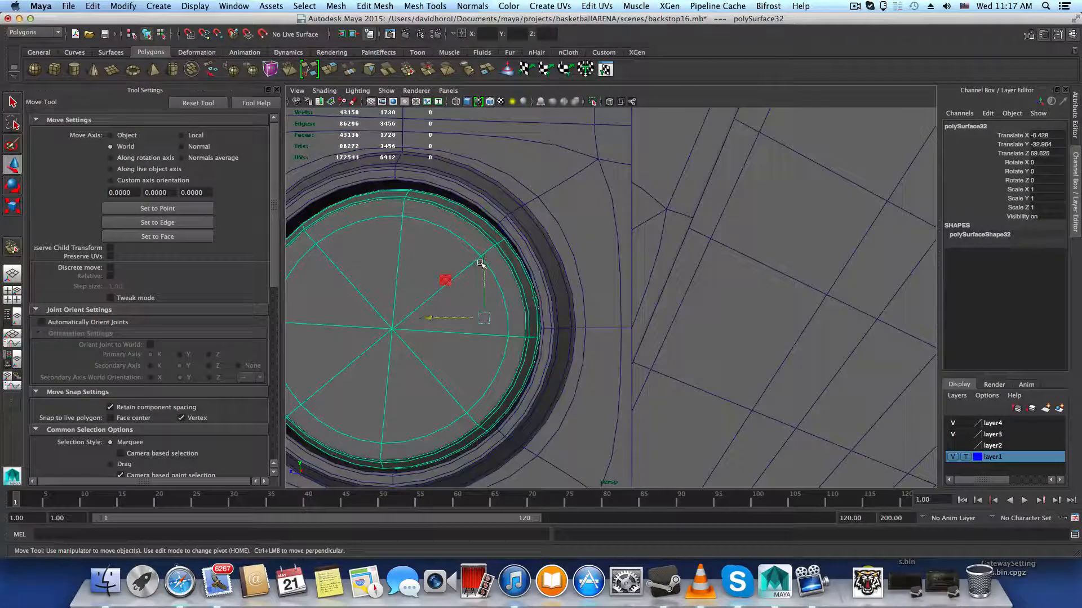
{"action": "left_click_drag", "start_coordinate": [483, 261], "coordinate": [625, 342]}
{"action": "scroll", "coordinate": [484, 265], "scroll_direction": "down", "scroll_amount": 5}
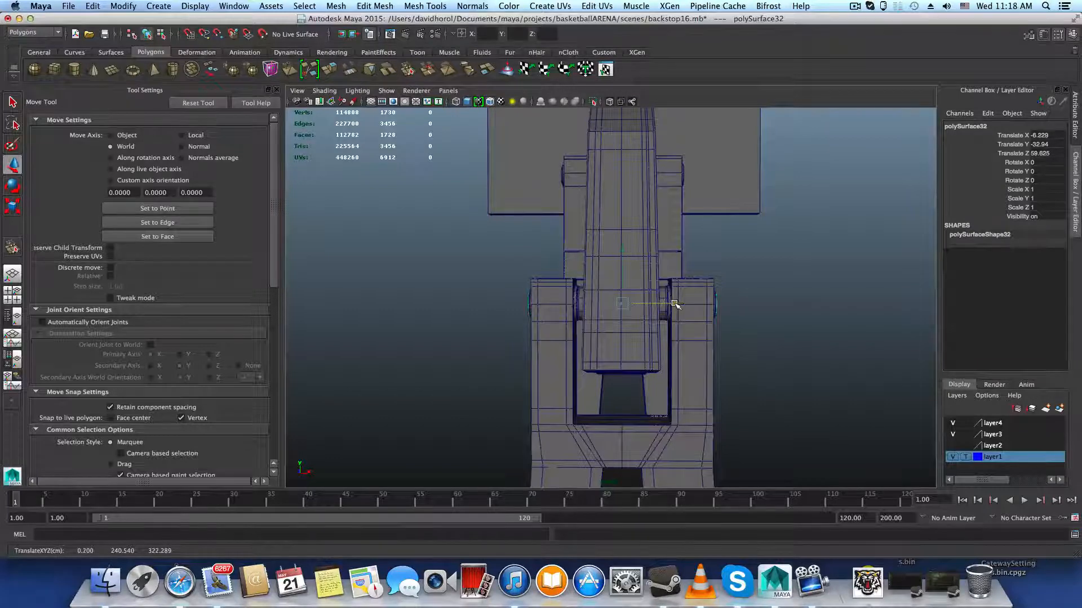
Step: Examine the complete backstop and the fit of the pivot pins in the arm and support brackets from several angles
{"action": "middle_click_drag", "start_coordinate": [675, 305], "coordinate": [661, 265], "text": "alt"}
{"action": "left_click_drag", "start_coordinate": [661, 265], "coordinate": [642, 315], "text": "alt"}
{"action": "right_click_drag", "start_coordinate": [642, 316], "coordinate": [532, 353], "text": "alt"}
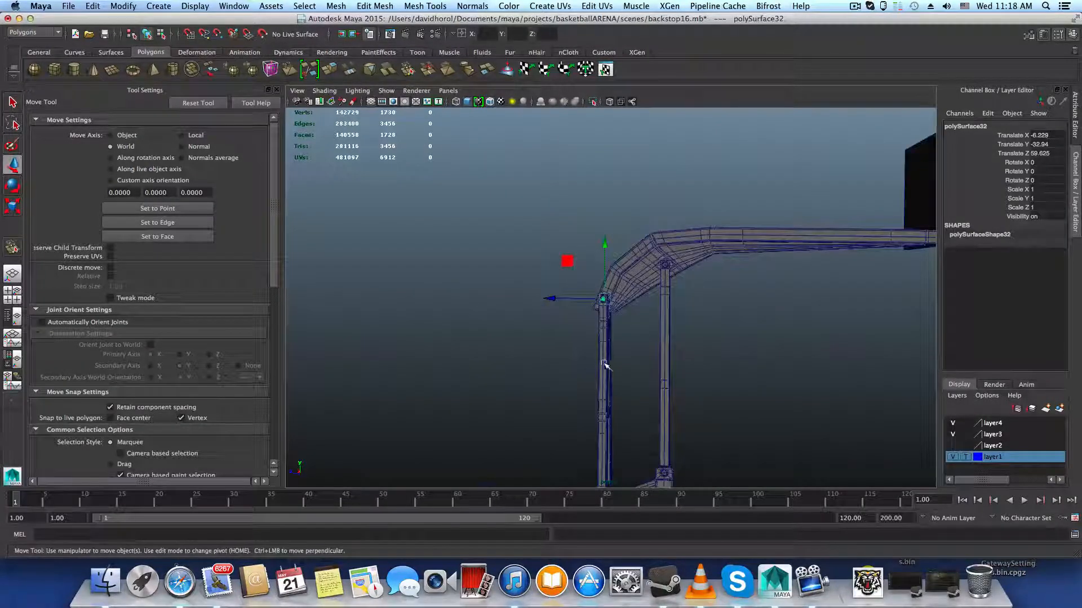
{"action": "key", "text": "F8"}
{"action": "scroll", "coordinate": [756, 403], "scroll_direction": "down", "scroll_amount": 5}
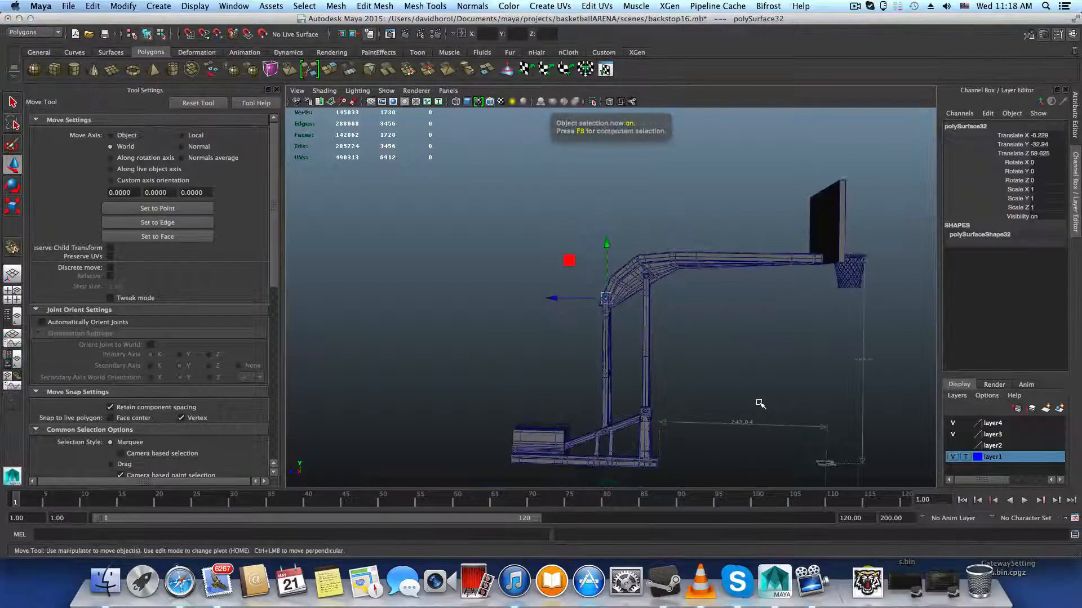
{"action": "scroll", "coordinate": [760, 404], "scroll_direction": "up", "scroll_amount": 8}
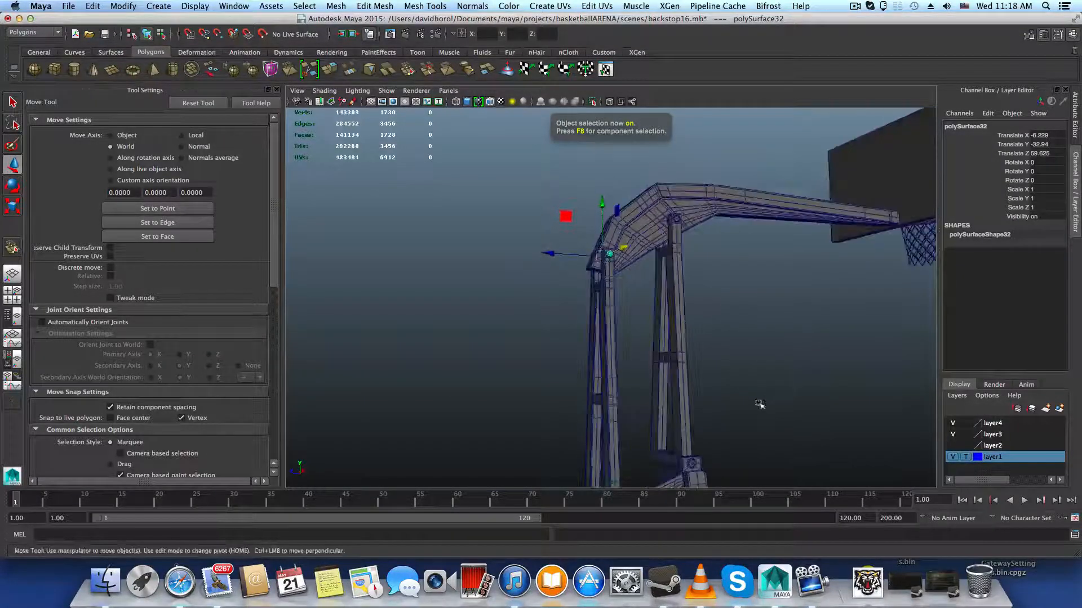
{"action": "left_click_drag", "start_coordinate": [759, 404], "coordinate": [649, 377], "text": "alt"}
{"action": "middle_click_drag", "start_coordinate": [649, 376], "coordinate": [644, 333], "text": "alt"}
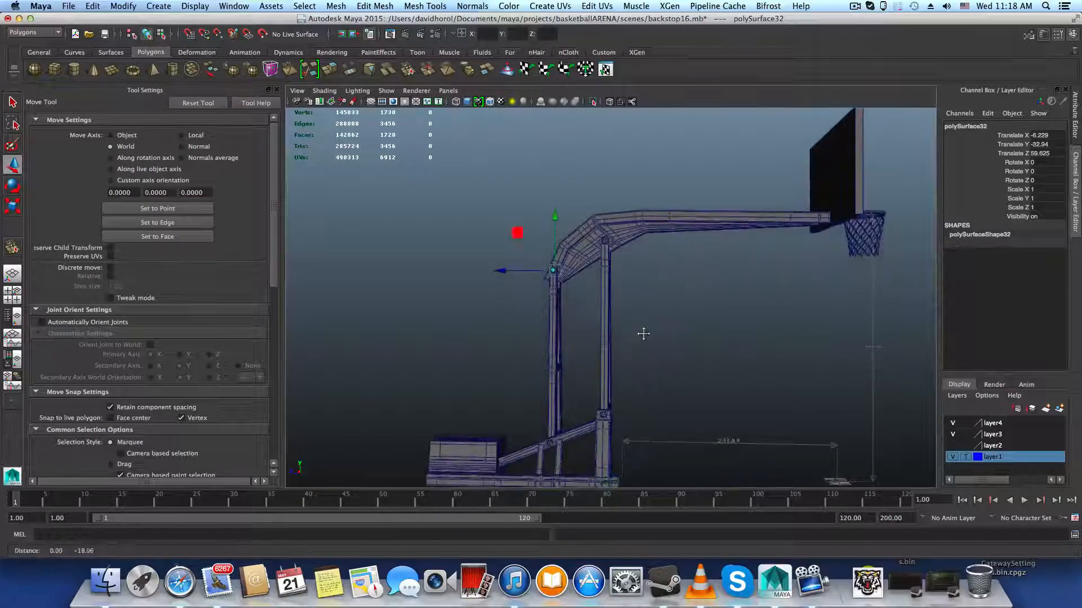
{"action": "right_click_drag", "start_coordinate": [644, 334], "coordinate": [779, 375], "text": "alt"}
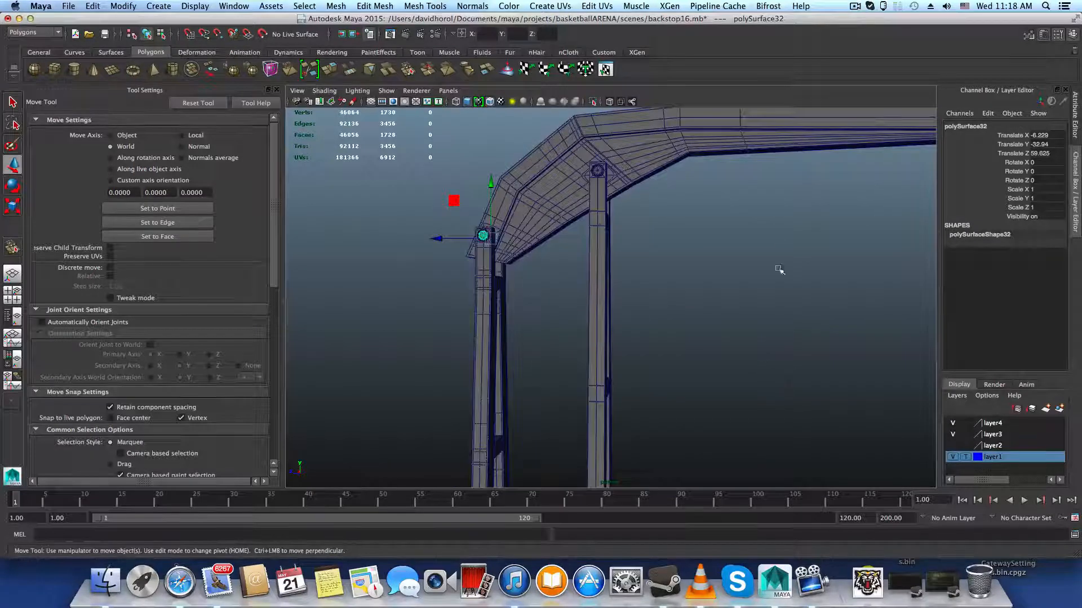
{"action": "left_click_drag", "start_coordinate": [669, 388], "coordinate": [691, 370], "text": "alt"}
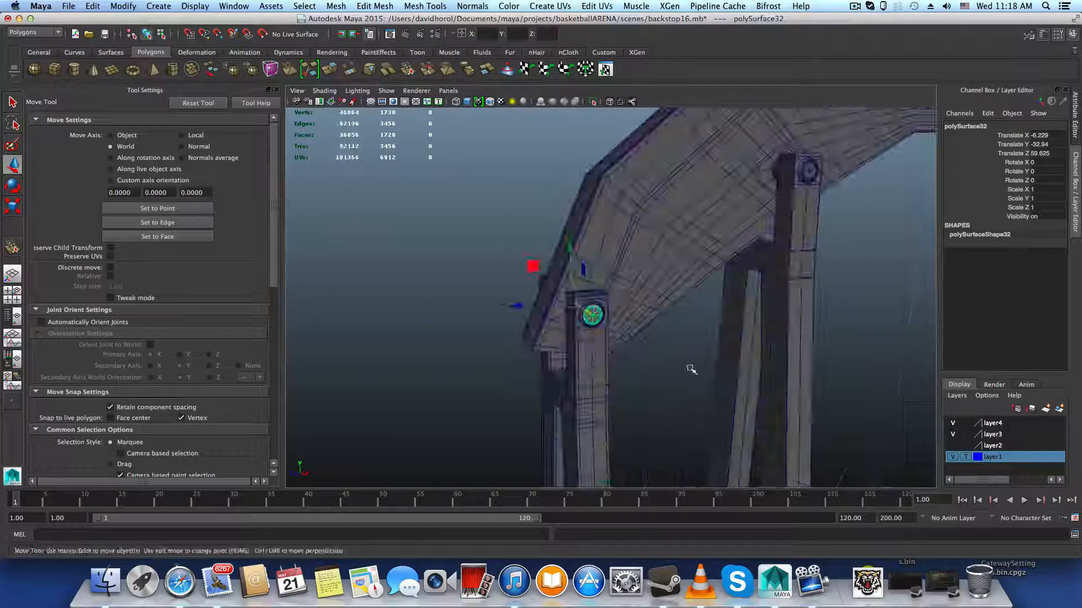
{"action": "right_click_drag", "start_coordinate": [690, 369], "coordinate": [657, 381], "text": "alt"}
{"action": "mouse_move", "coordinate": [657, 381]}
{"action": "middle_mouse_down", "text": "alt"}
{"action": "mouse_move", "coordinate": [669, 362]}
{"action": "mouse_move", "coordinate": [645, 368]}
{"action": "middle_mouse_up", "text": "alt"}
{"action": "right_click_drag", "start_coordinate": [645, 368], "coordinate": [779, 102], "text": "alt"}
{"action": "left_click", "coordinate": [856, 5]}
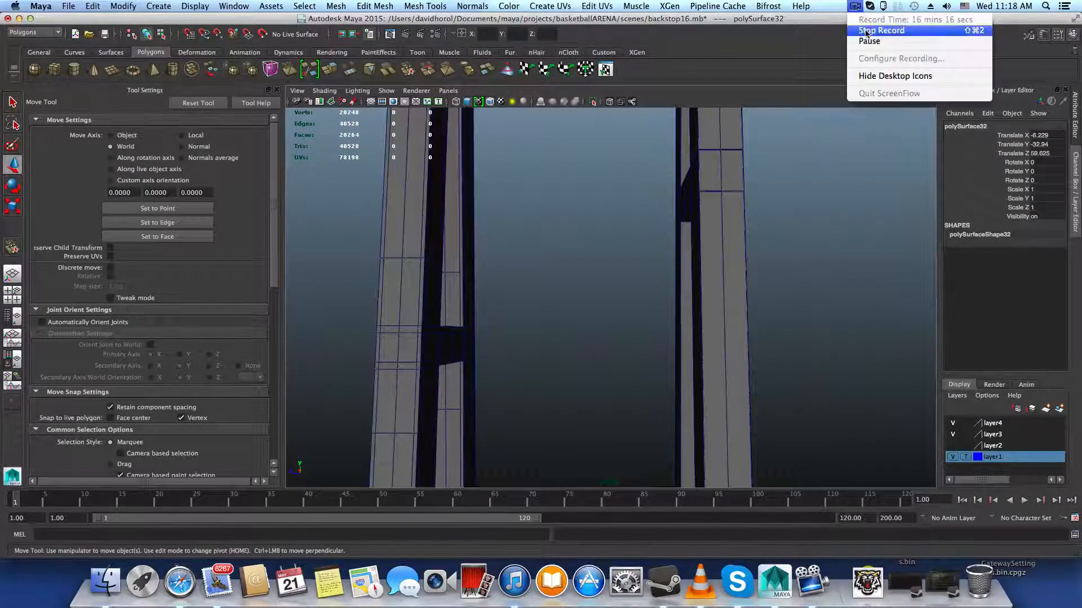